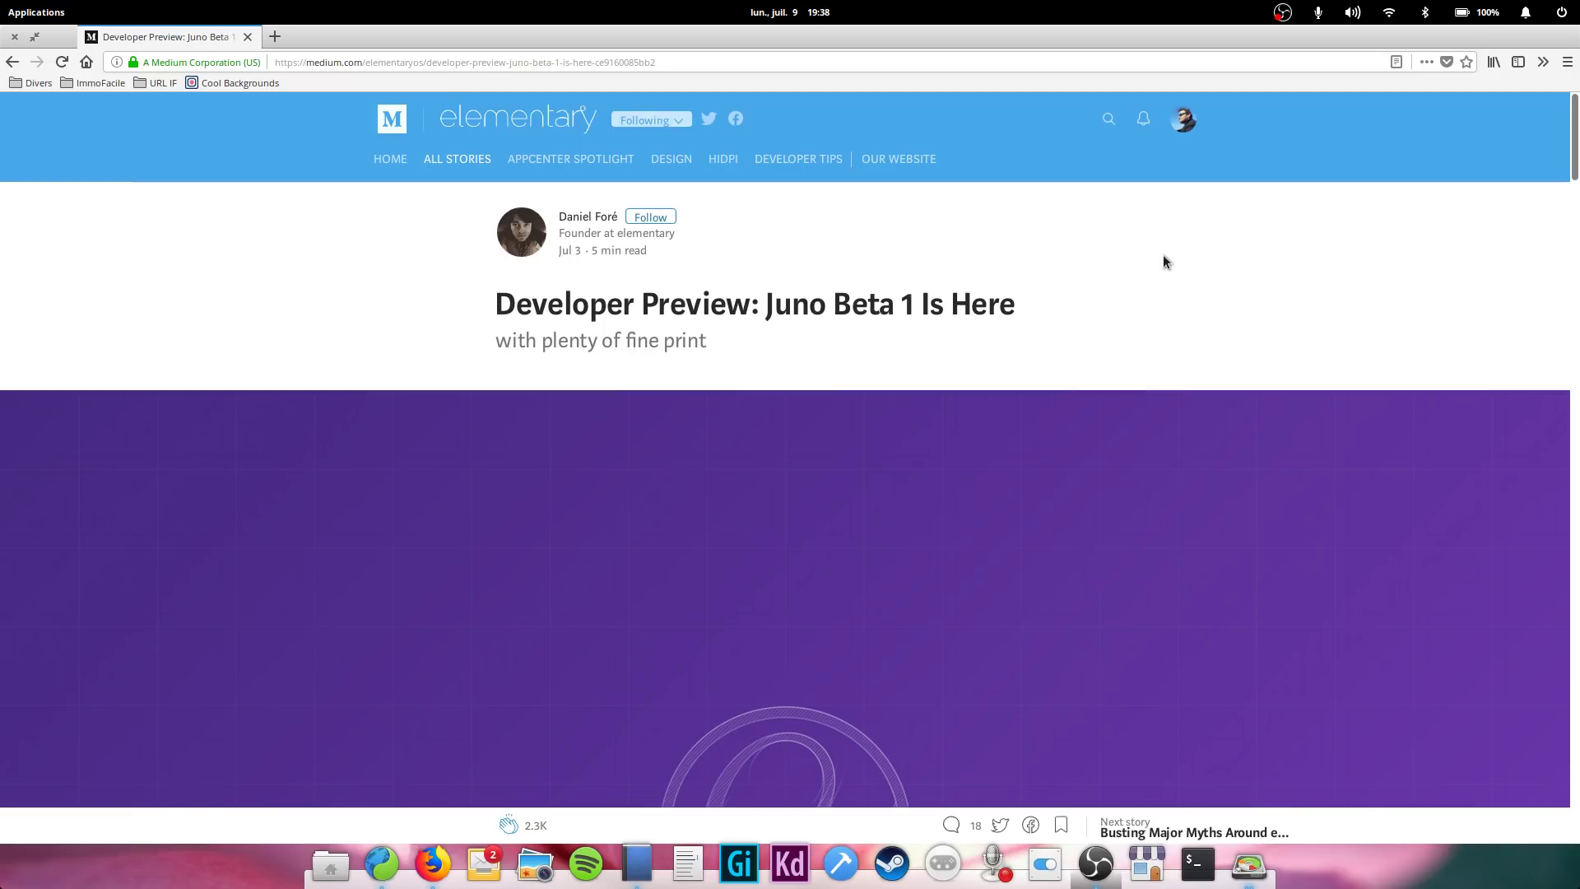
# Read the Juno Beta 1 announcement on Medium, highlighting the title and the disclaimer paragraph
pyautogui.moveTo(763, 300); pyautogui.dragTo(1025, 294)
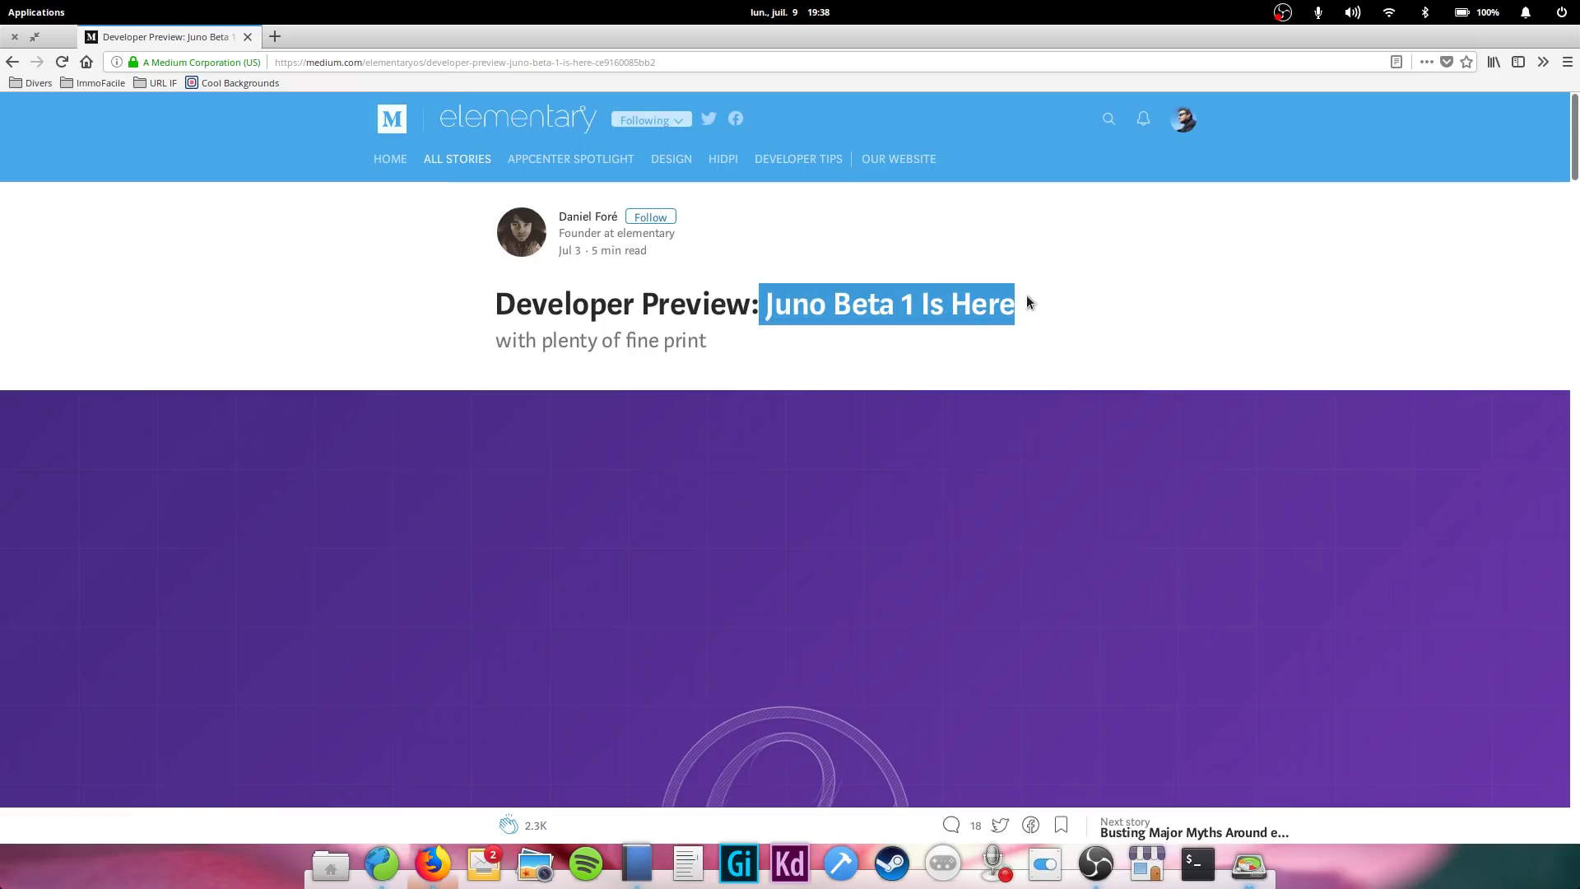
pyautogui.click(1026, 294)
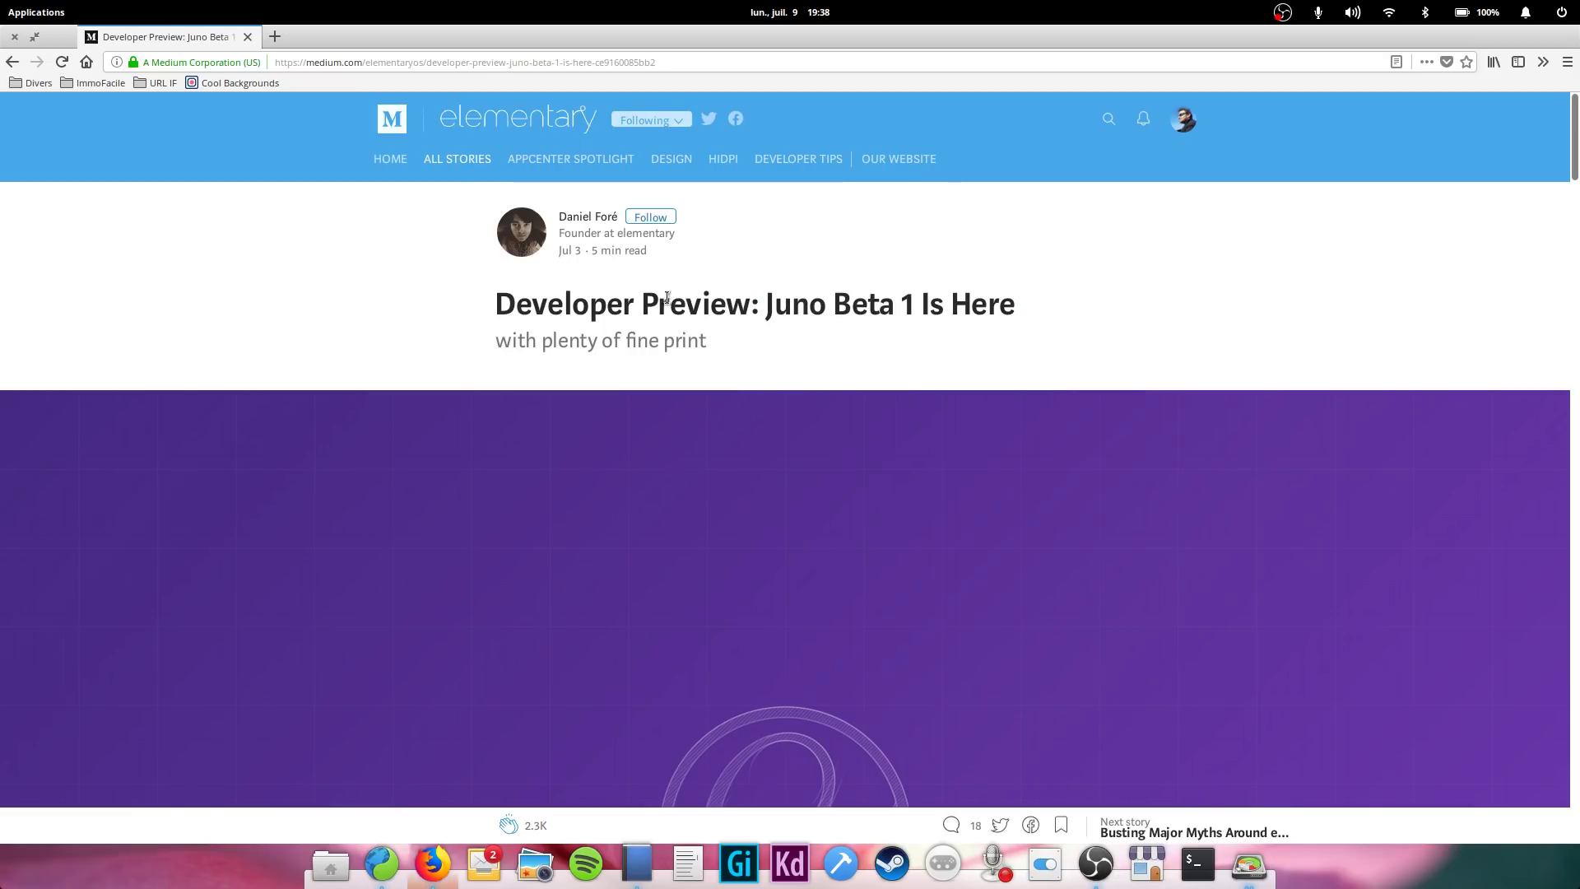
pyautogui.scroll(-5, 949, 343)
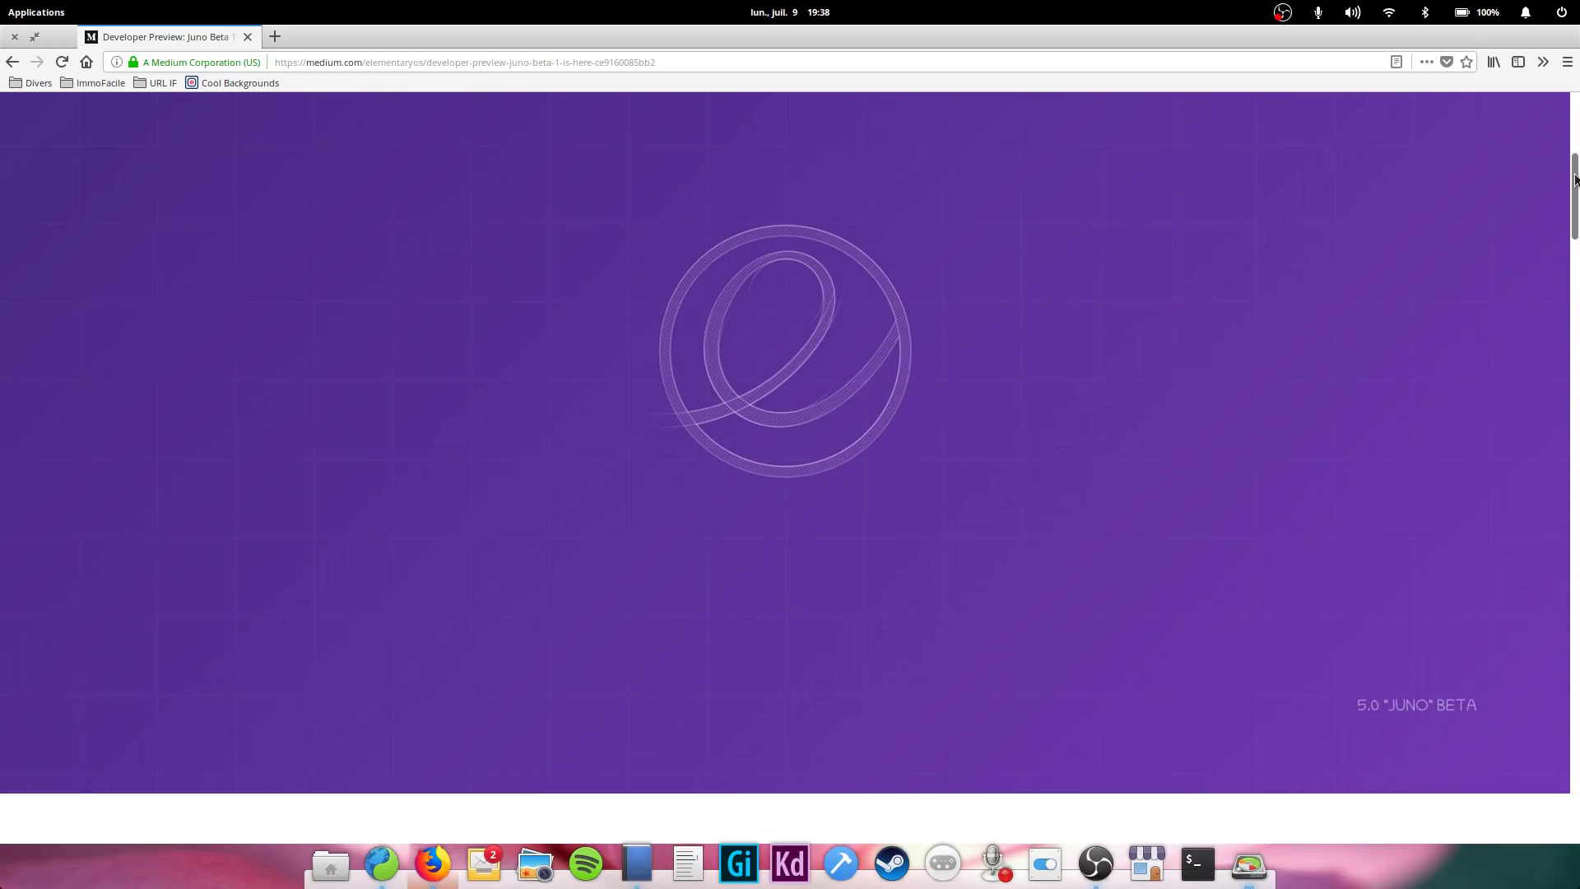
pyautogui.moveTo(1574, 179); pyautogui.dragTo(1428, 492)
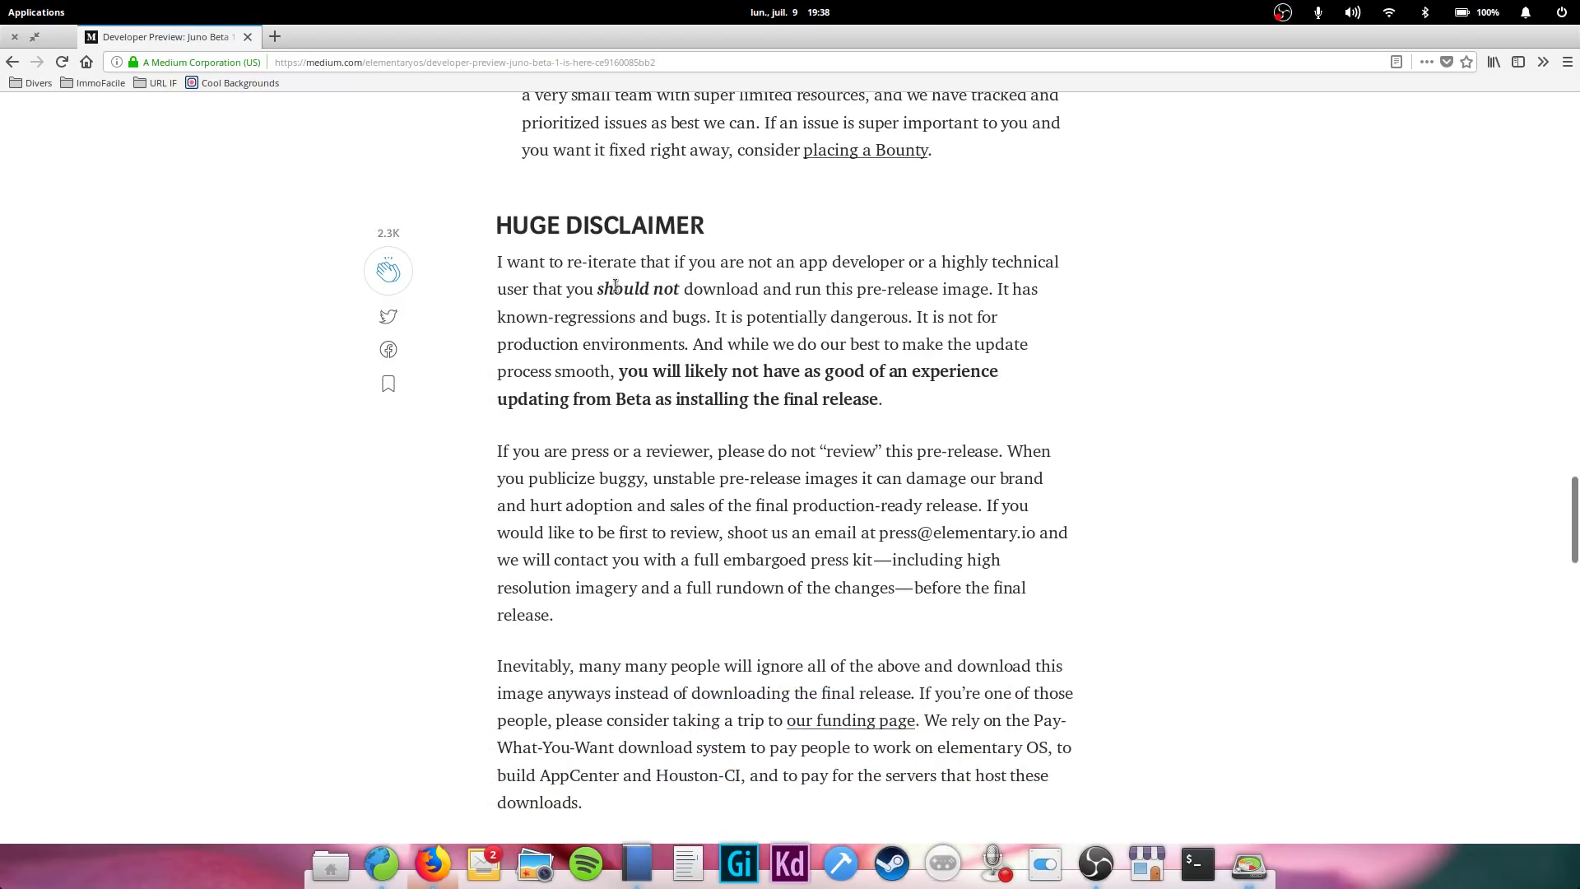
pyautogui.moveTo(486, 268); pyautogui.dragTo(1088, 282)
pyautogui.moveTo(945, 296); pyautogui.dragTo(977, 304)
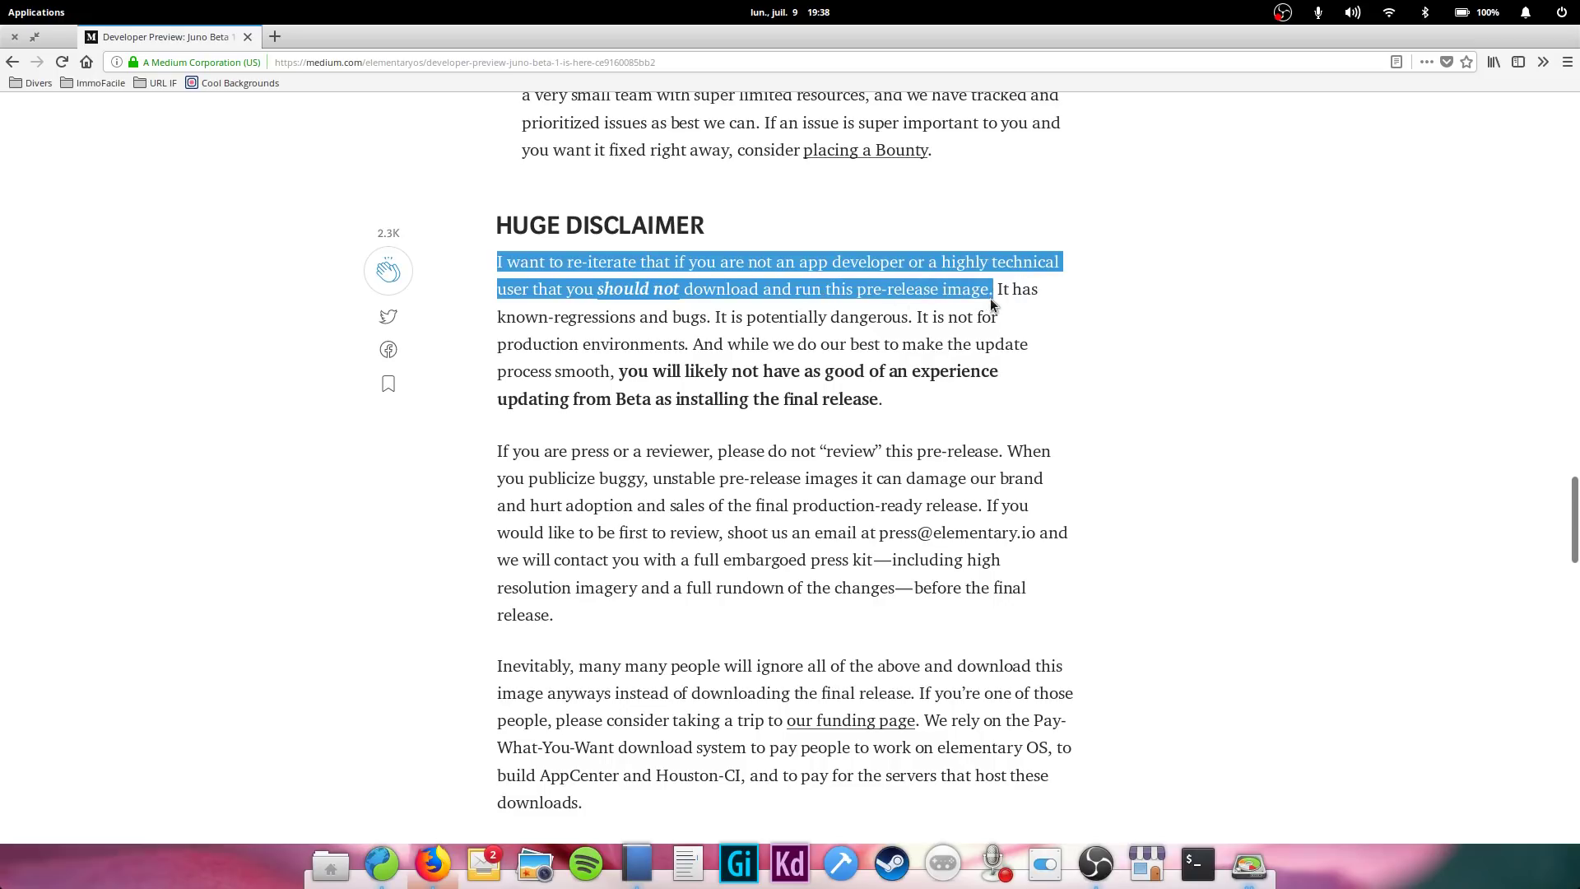
pyautogui.click(975, 317)
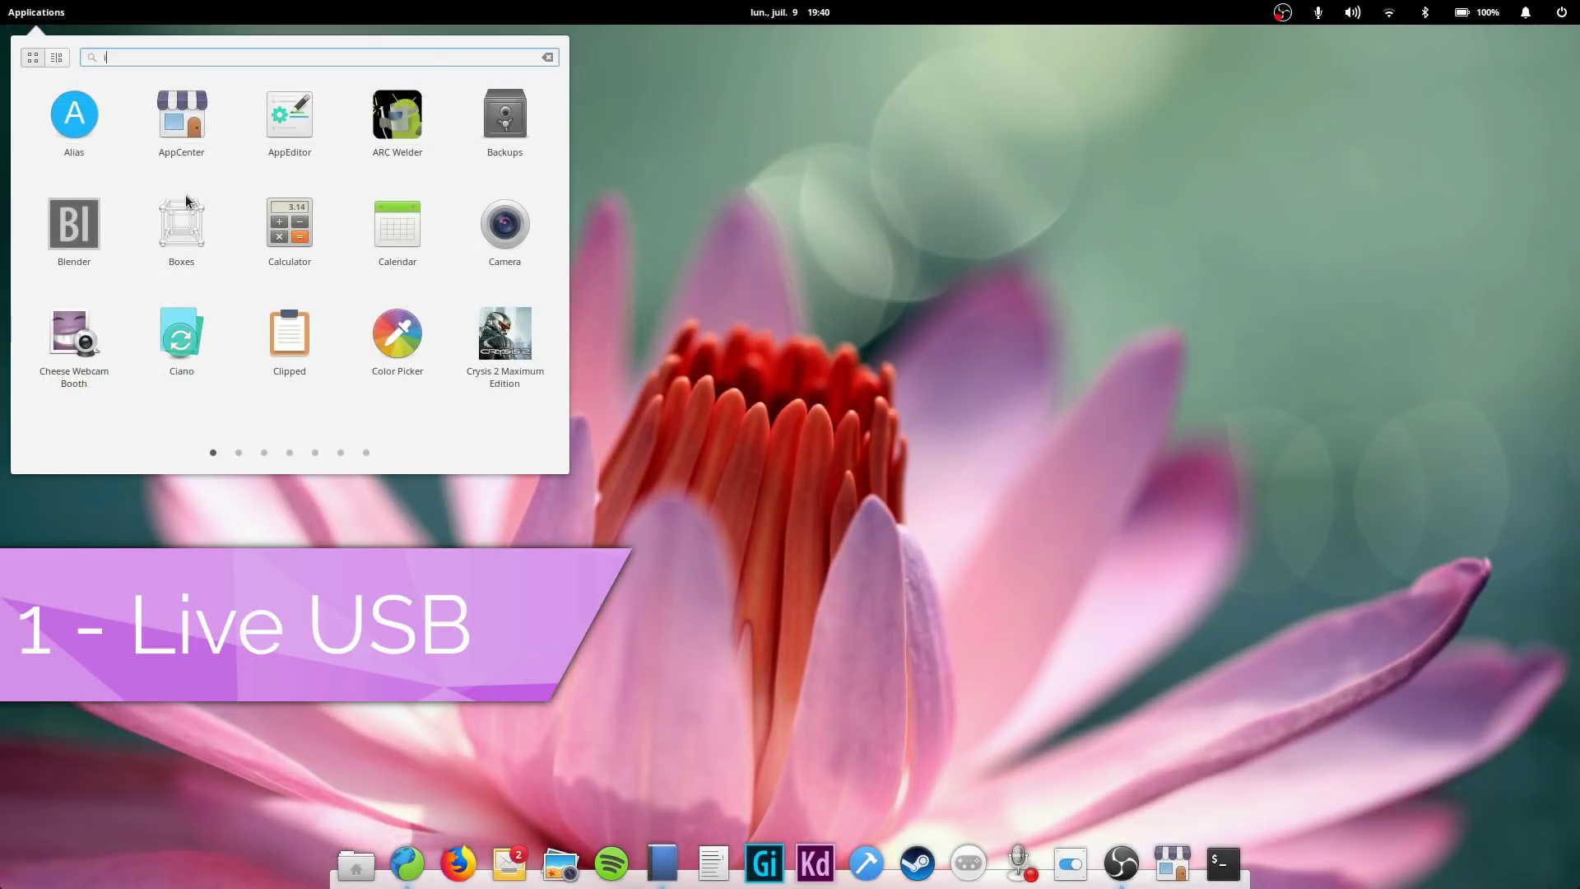
# Write elementaryos-5.0-beta1.20180703.iso to the SanDisk Cruzer Force with Image Burner, authenticating to start
pyautogui.write('image')
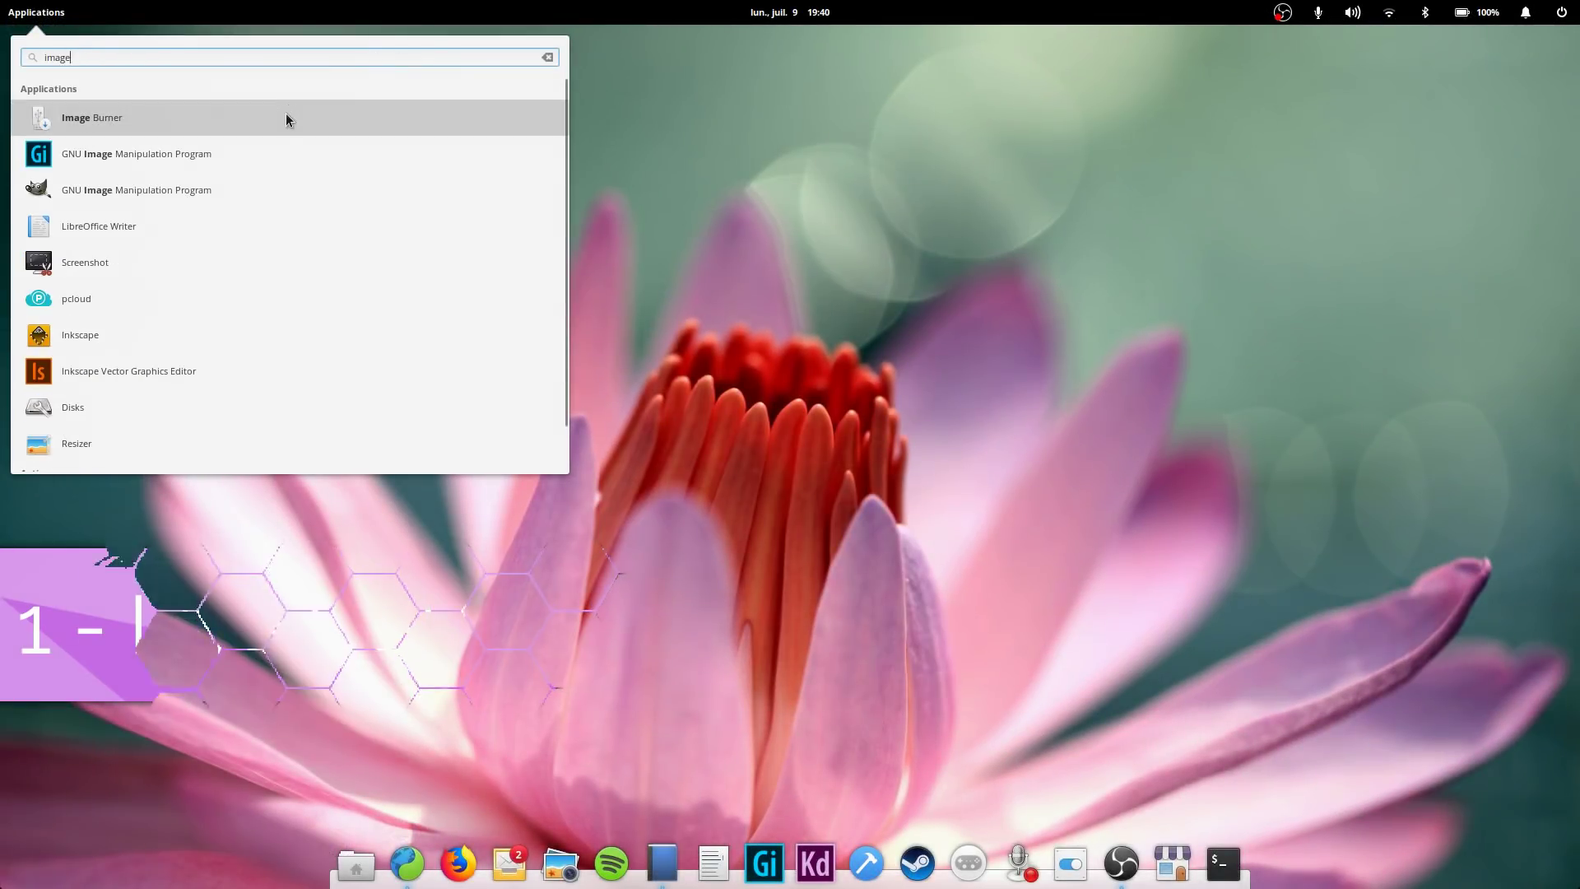
pyautogui.click(285, 113)
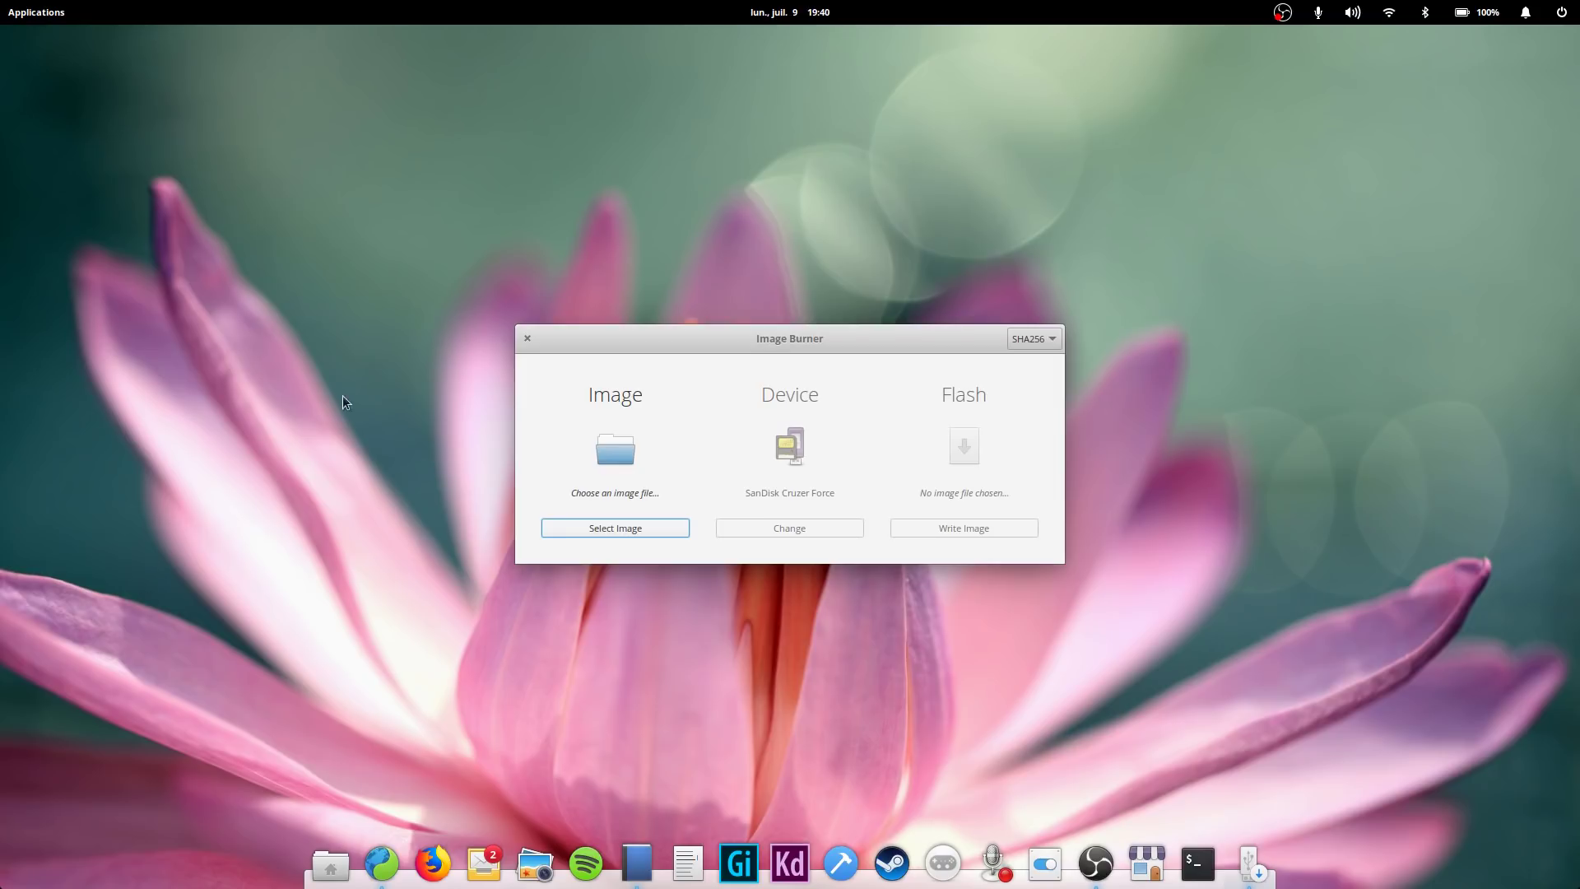
pyautogui.click(629, 527)
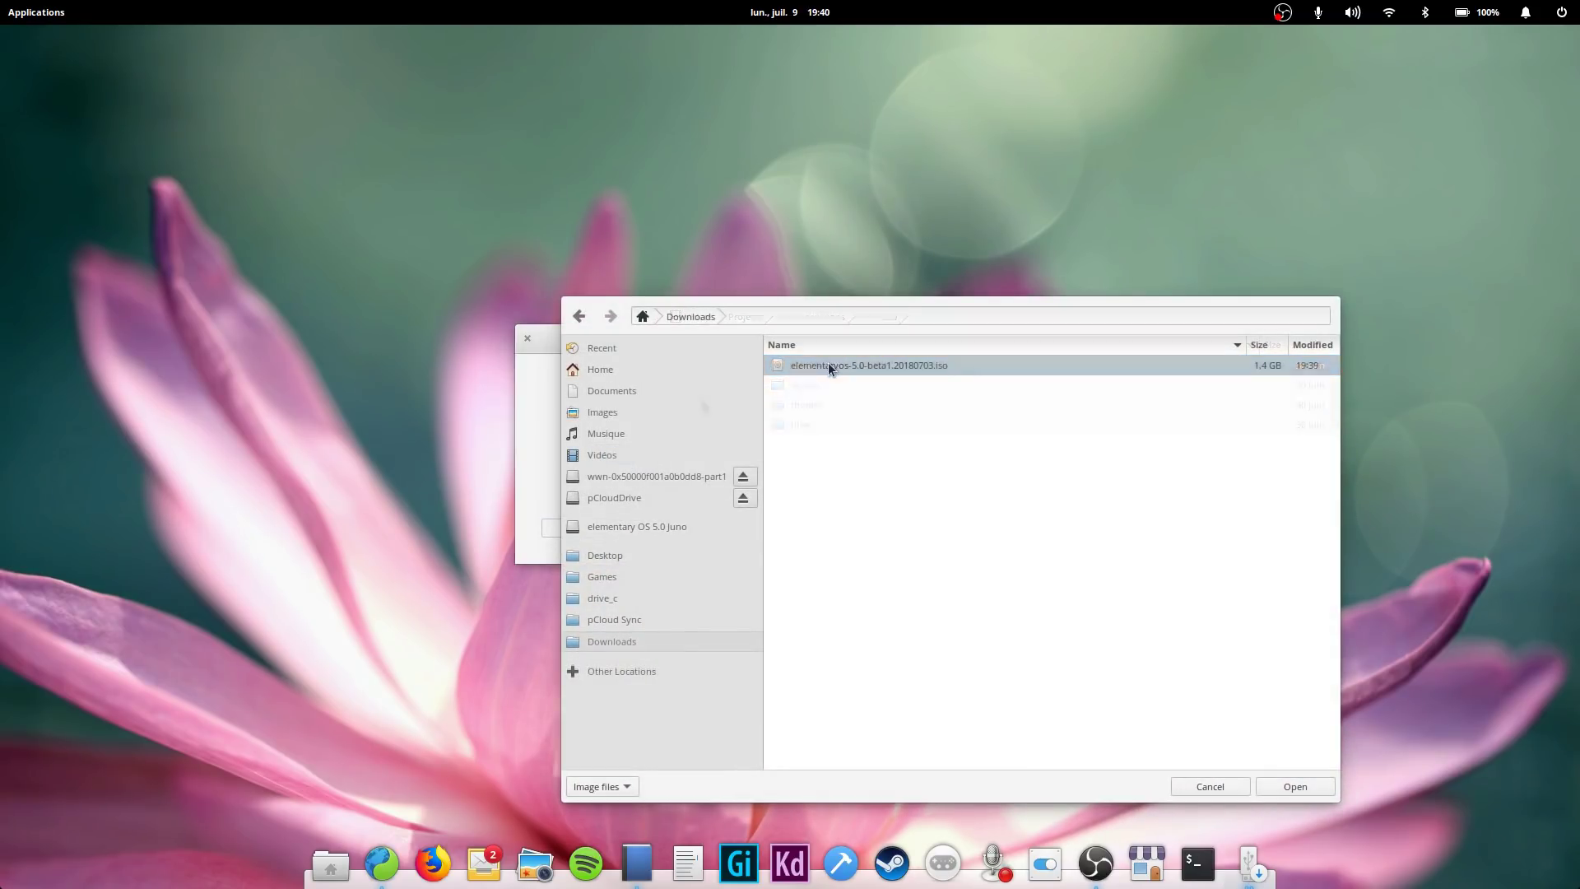
pyautogui.click(828, 364)
pyautogui.click(782, 540)
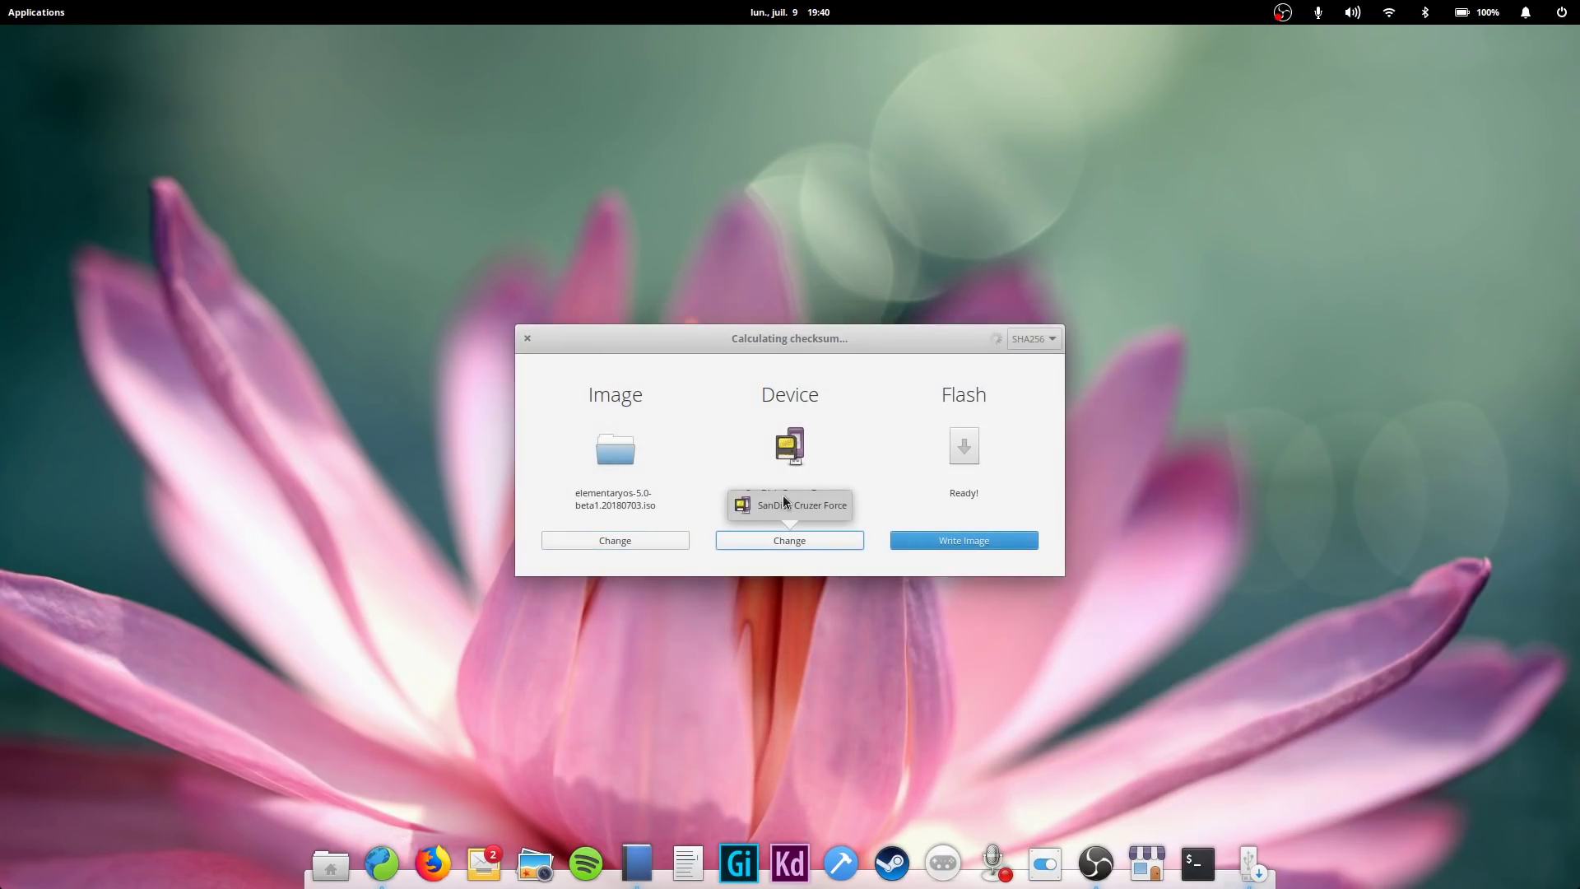
pyautogui.click(976, 540)
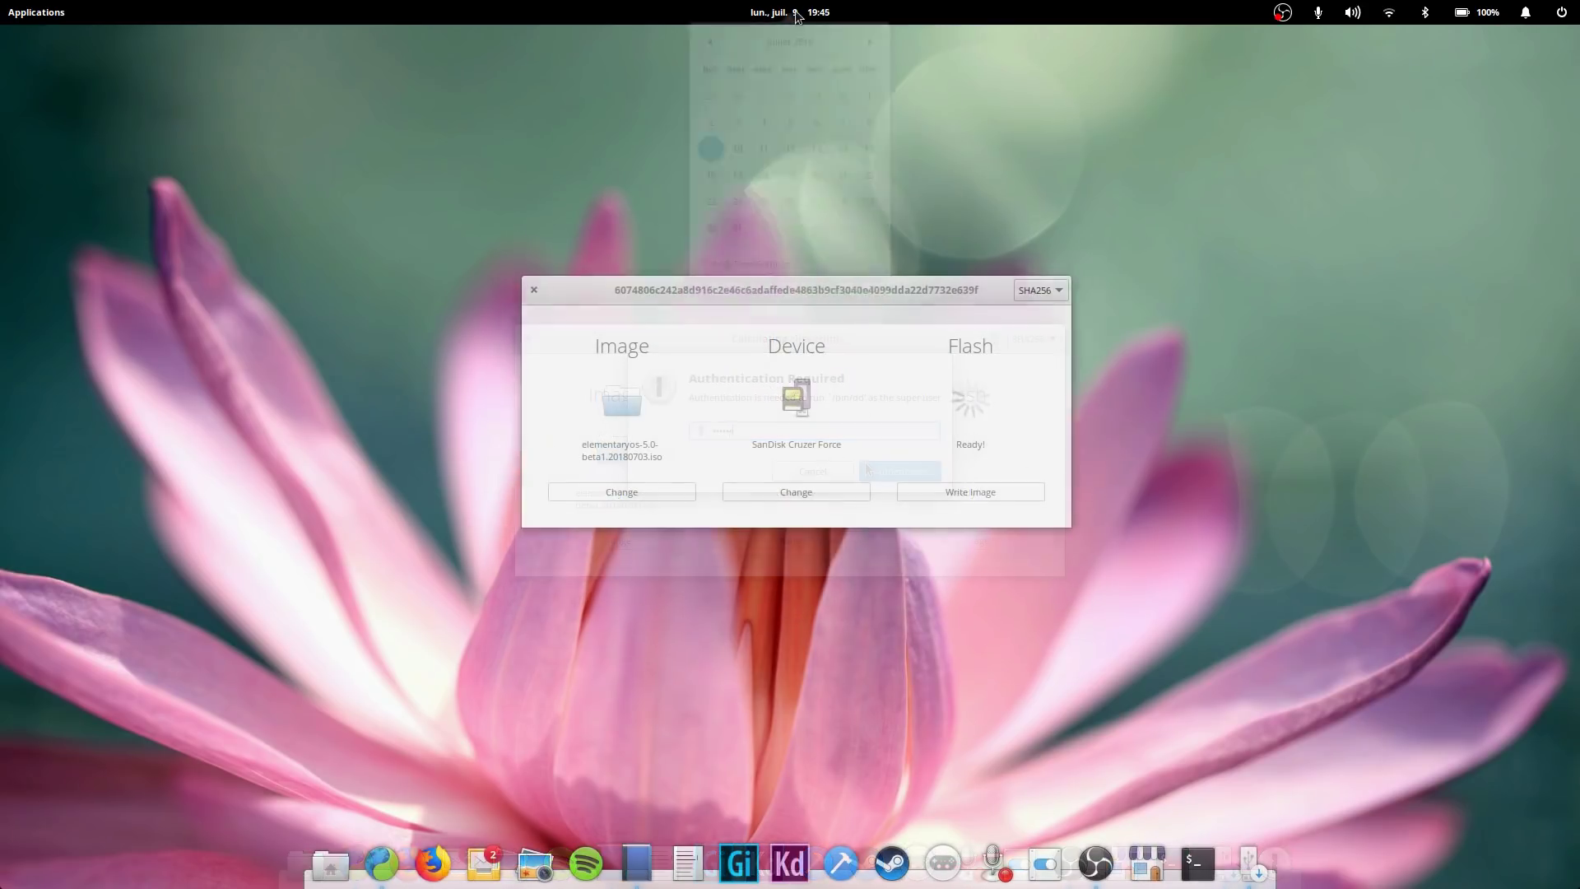
pyautogui.press('super')
# Dismiss the application launcher and close the finished Image Burner window
pyautogui.scroll(-2, 231, 313)
pyautogui.scroll(-4, 293, 285)
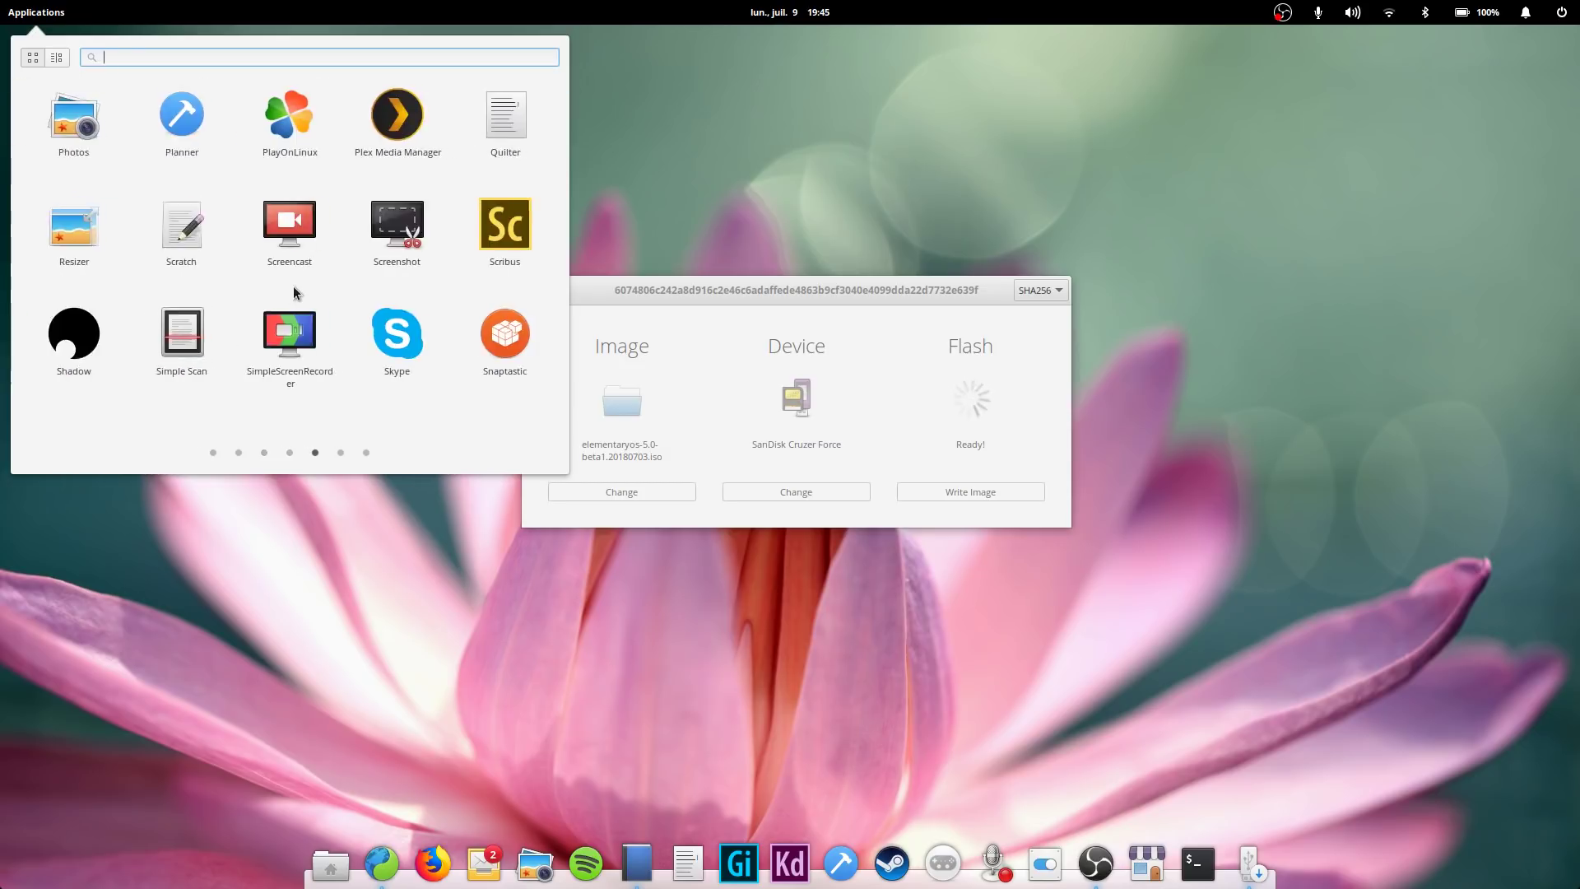
pyautogui.scroll(6, 293, 285)
pyautogui.click(530, 300)
pyautogui.click(534, 289)
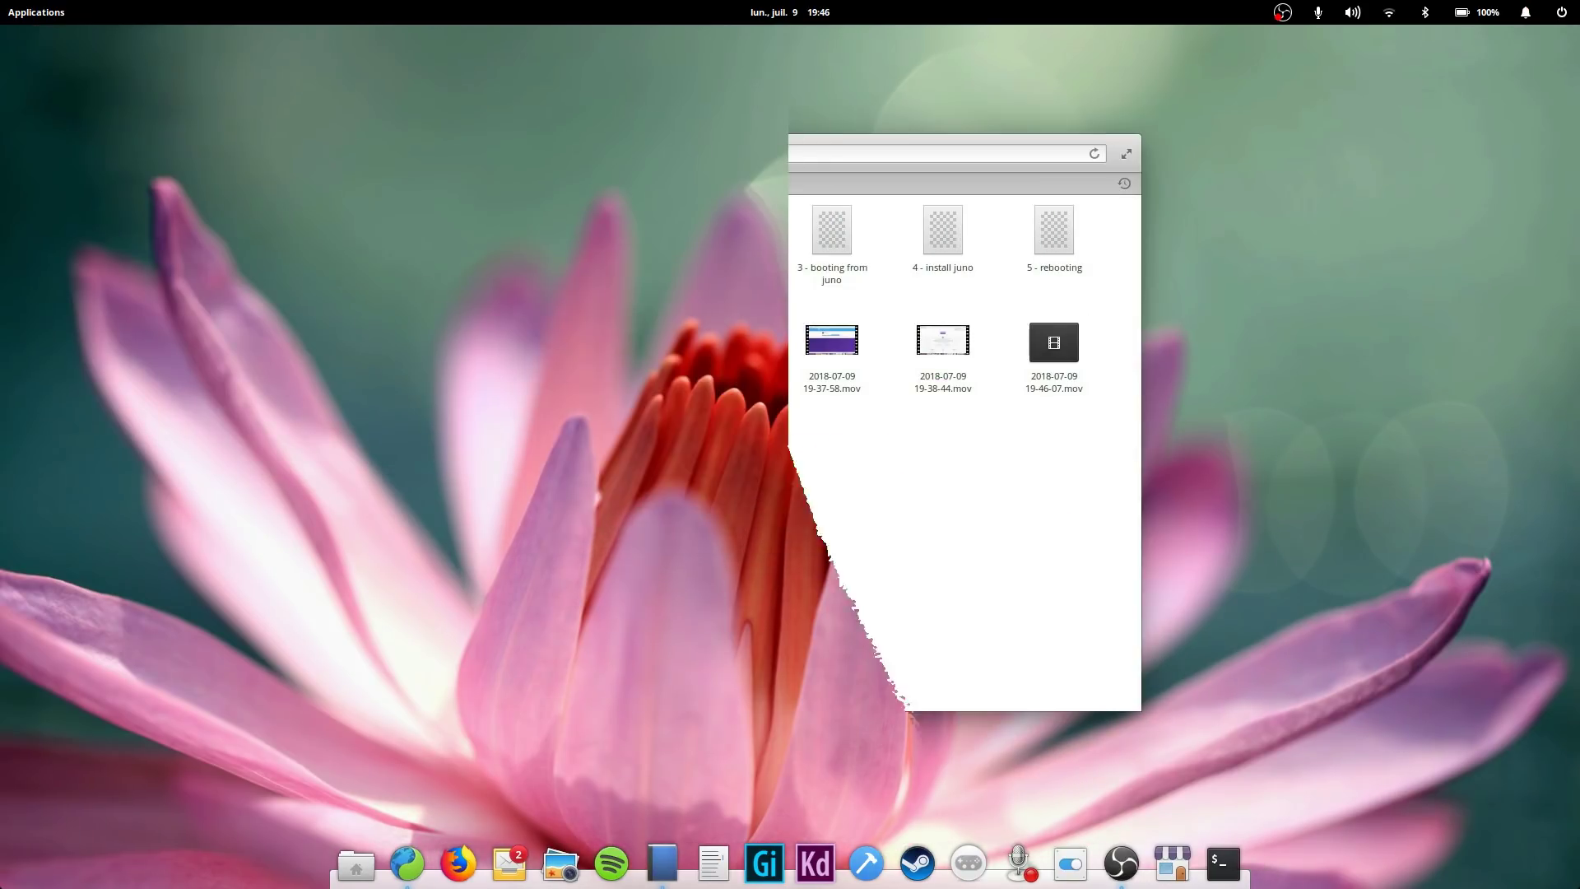
# Check the Games drive in Files, then unmount it from a fresh Files window
pyautogui.click(485, 484)
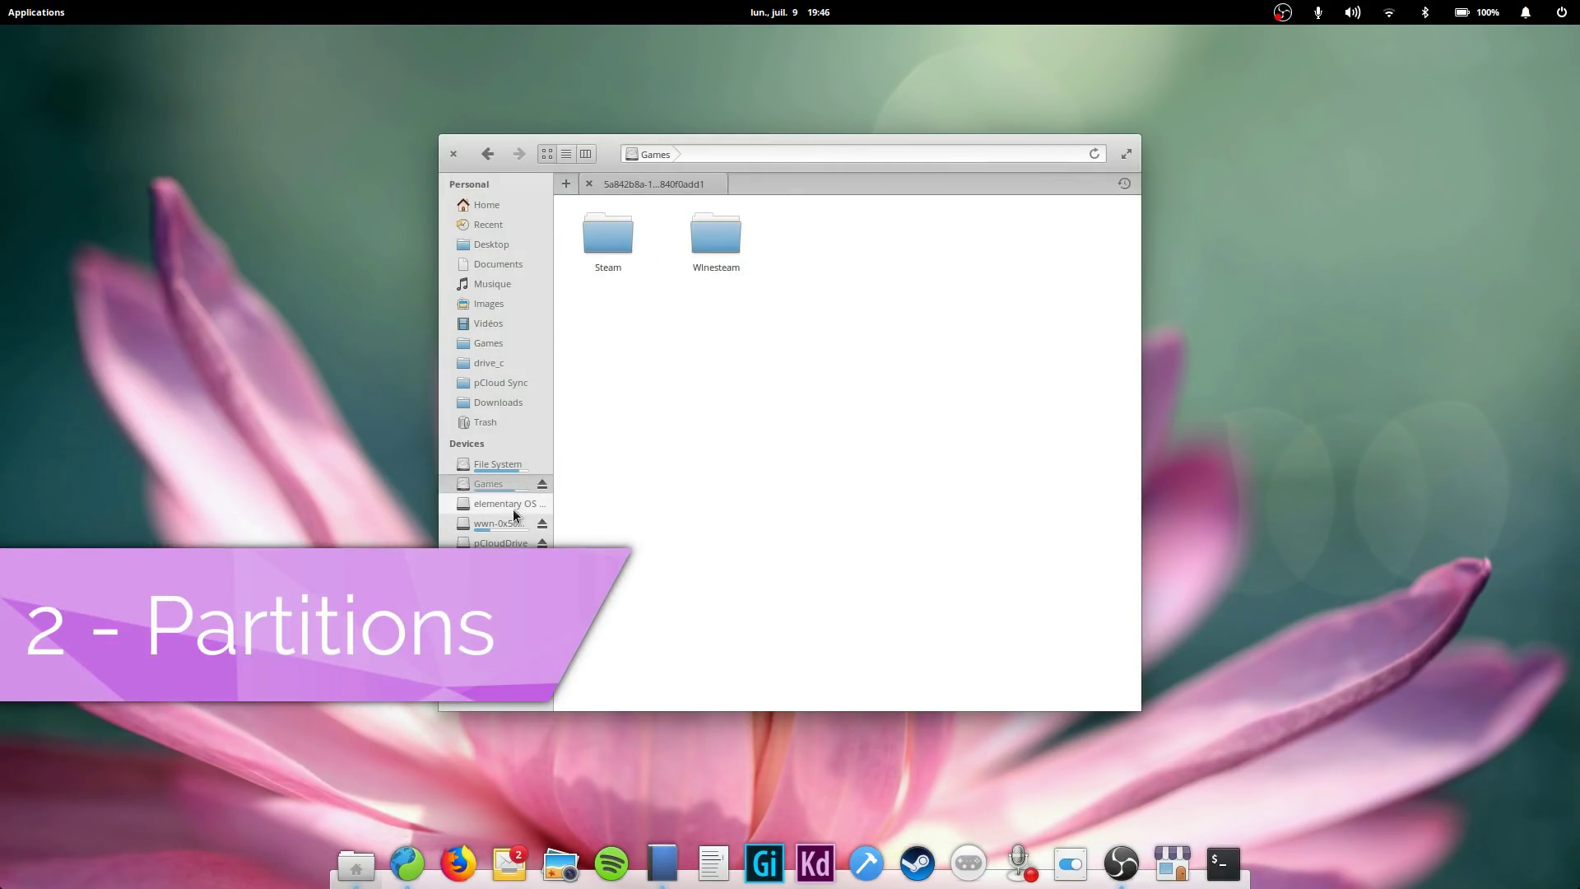
pyautogui.click(453, 154)
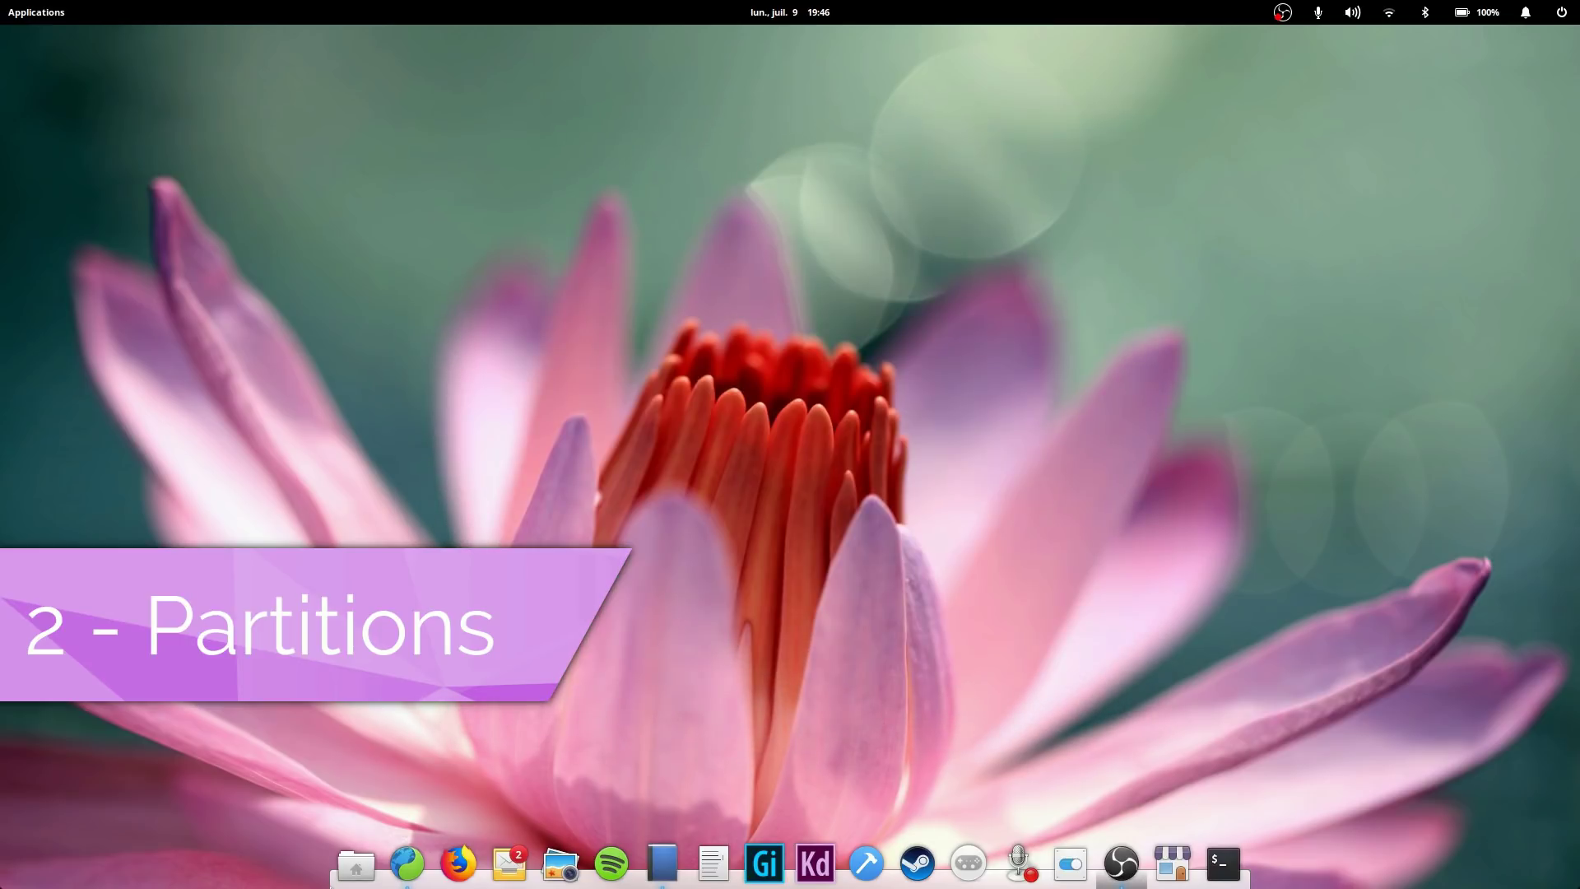
pyautogui.click(356, 863)
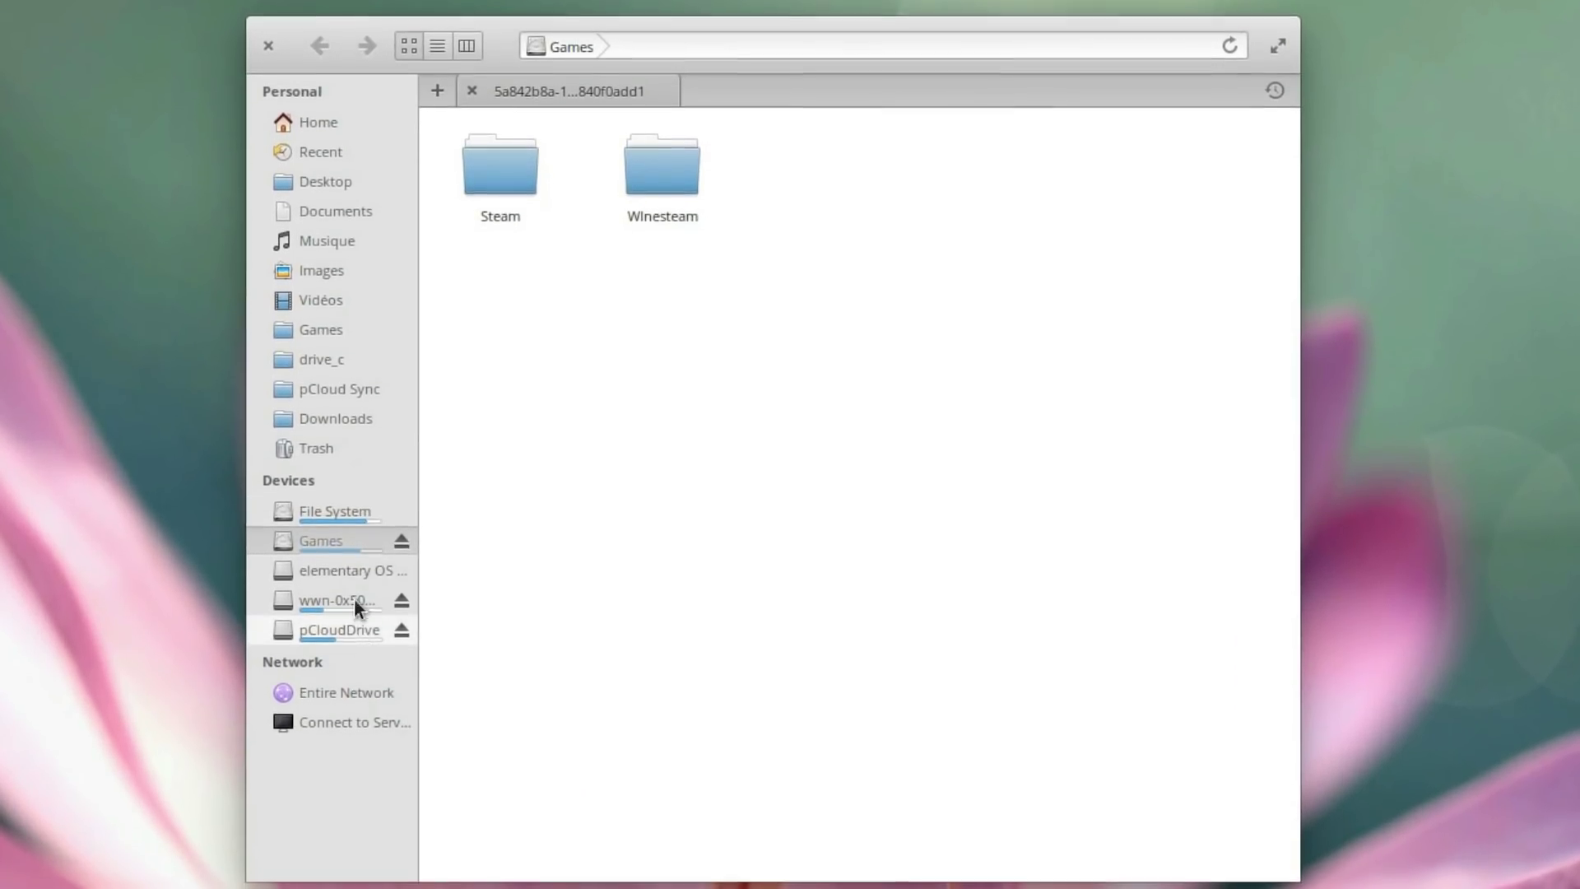
pyautogui.click(401, 527)
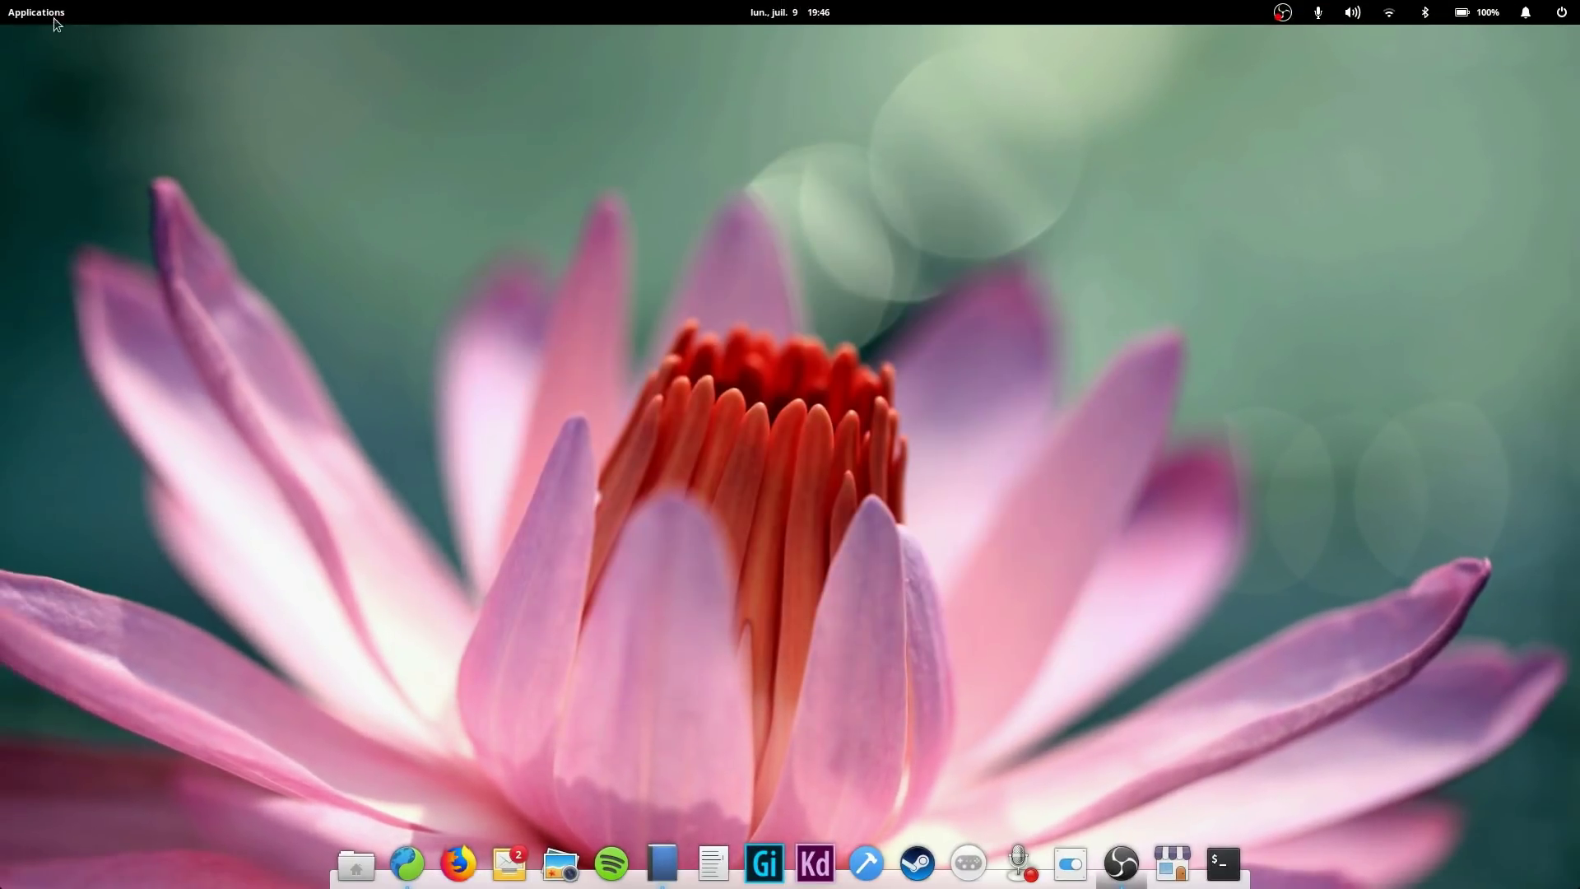
# Launch GParted from the application launcher and authenticate with the password
pyautogui.click(55, 14)
pyautogui.write('g')
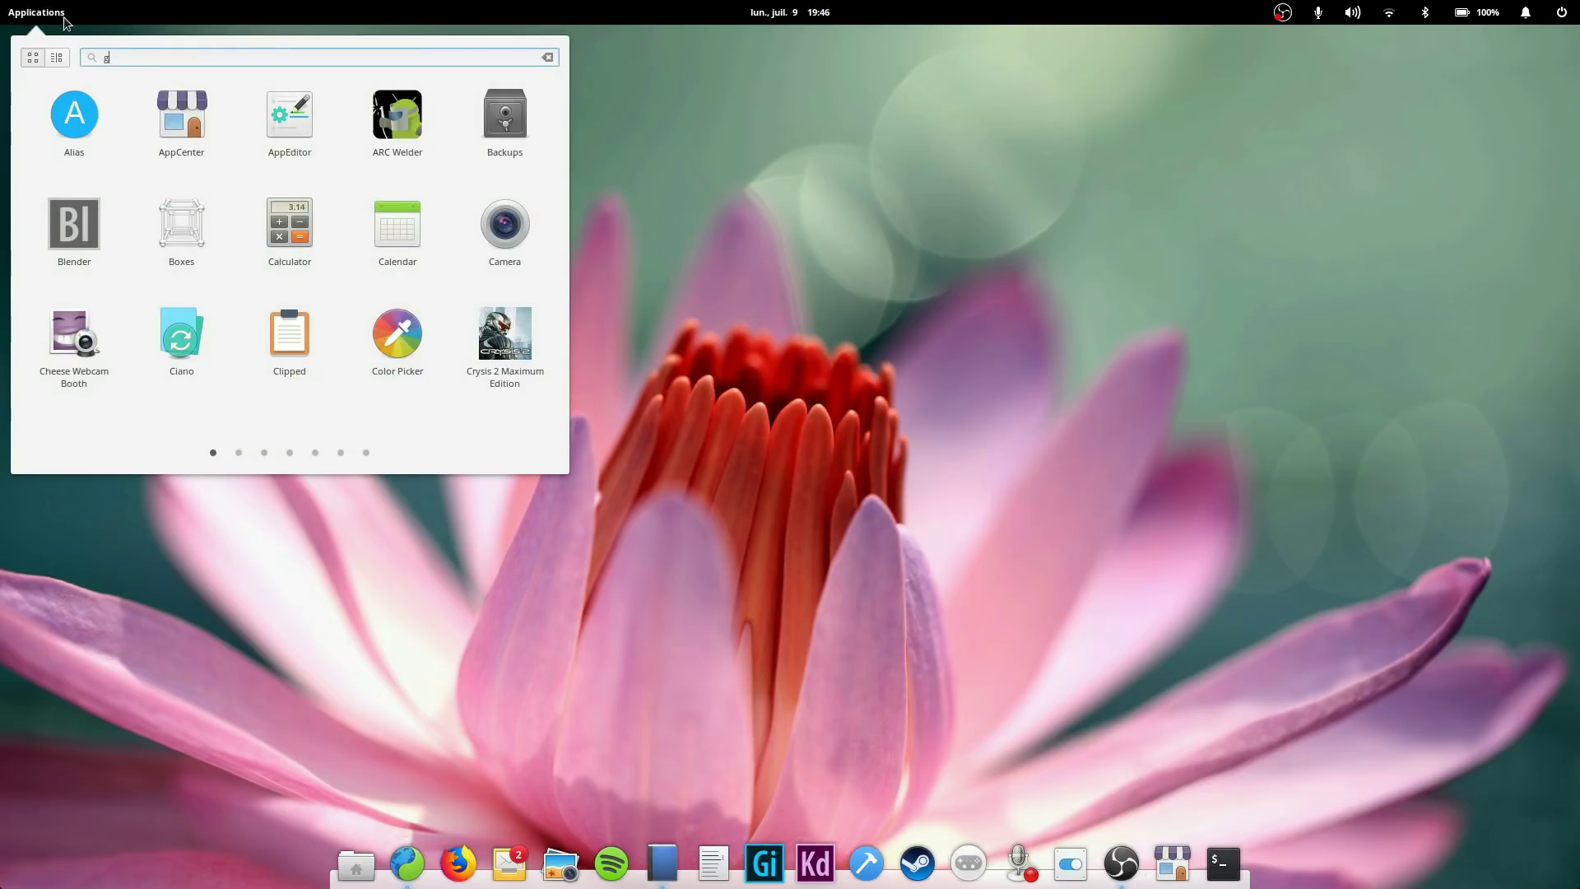
pyautogui.write('parted')
pyautogui.press('Return')
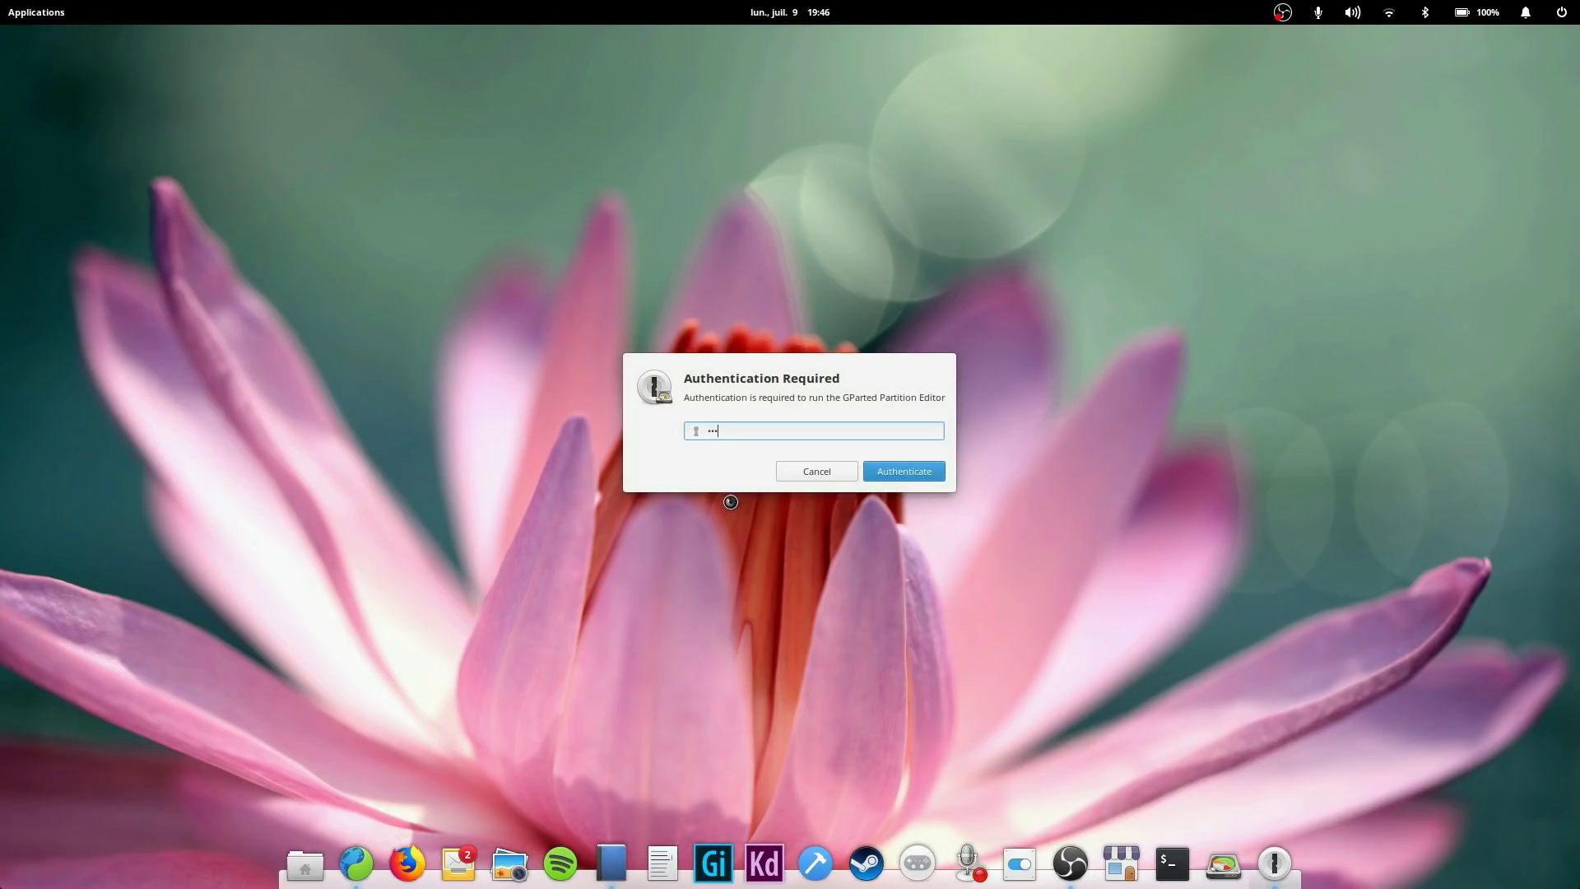
pyautogui.press('Return')
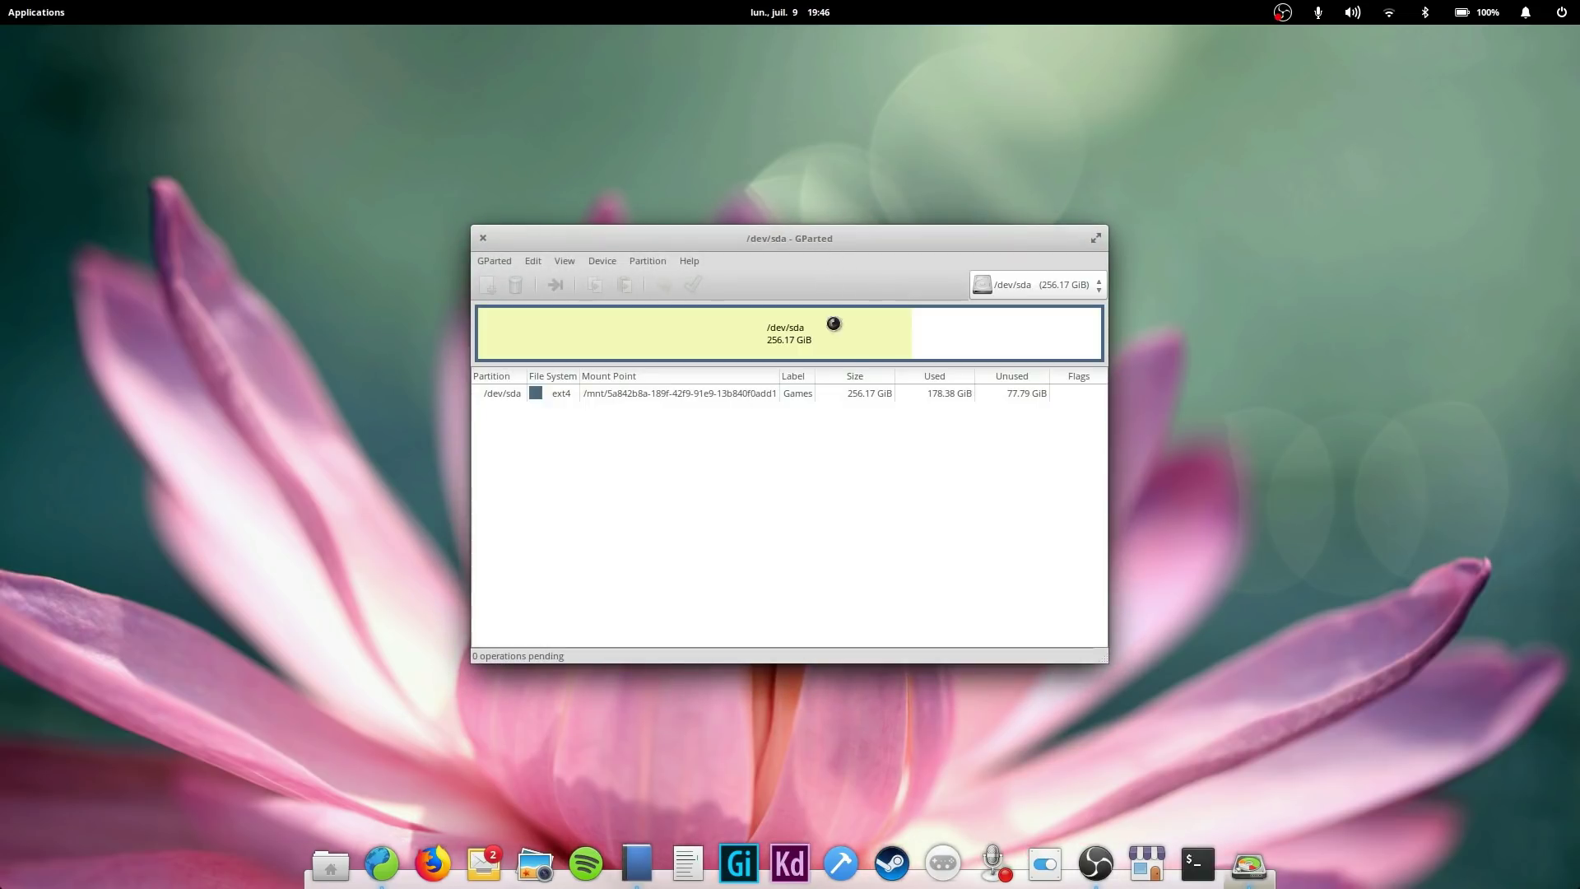
# Shrink /dev/sda to 235.68 GiB via Resize/Move, freeing 20.49 GiB
pyautogui.click(1020, 280)
pyautogui.click(1024, 279)
pyautogui.click(695, 394)
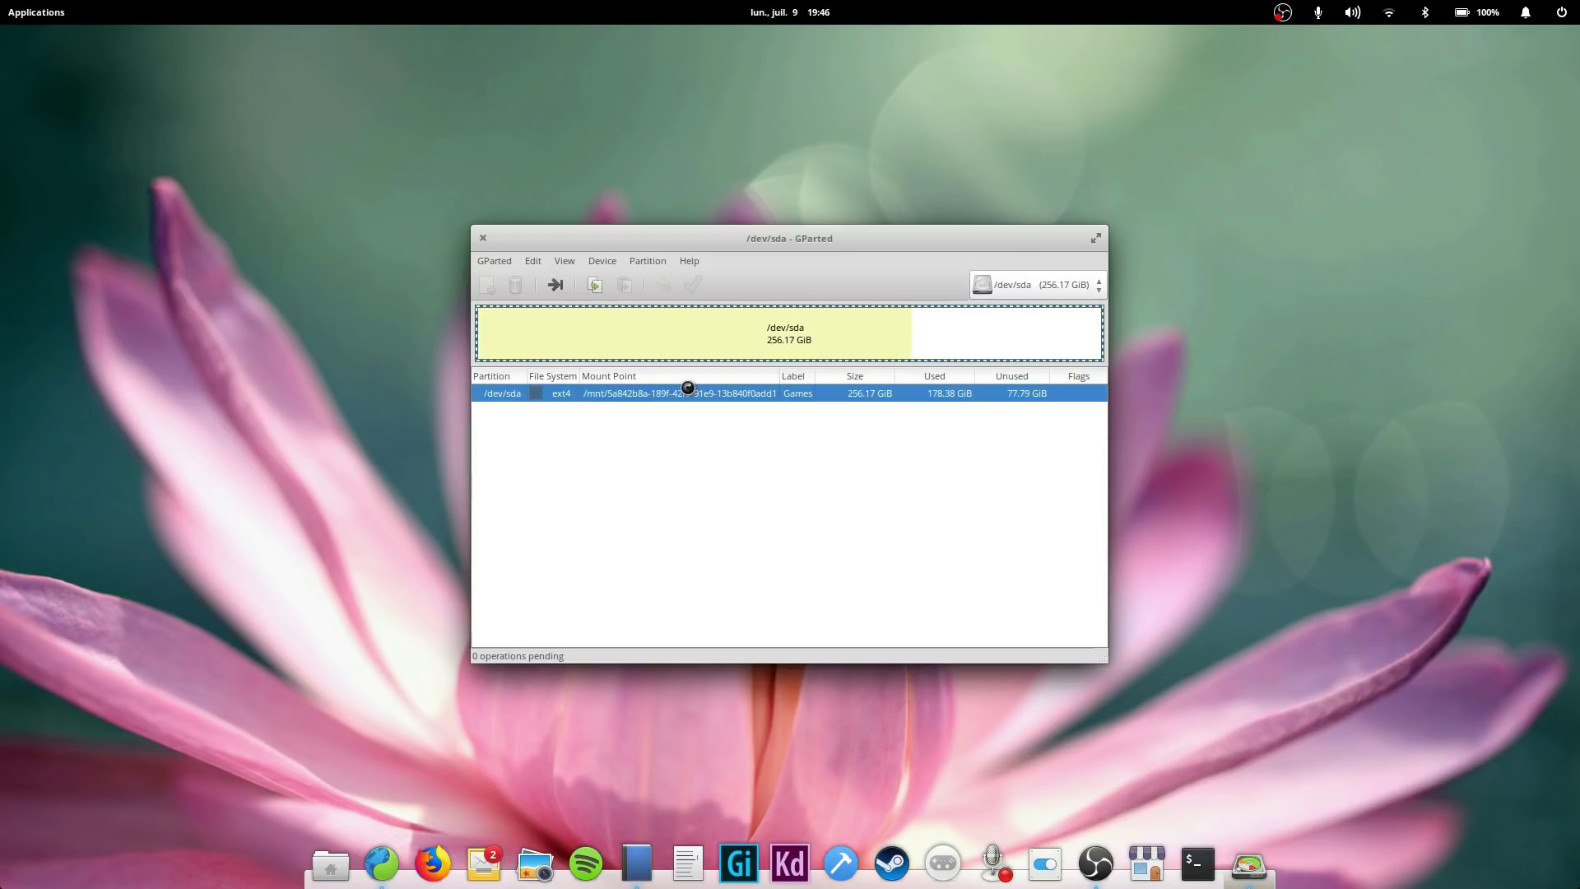
pyautogui.click(645, 261)
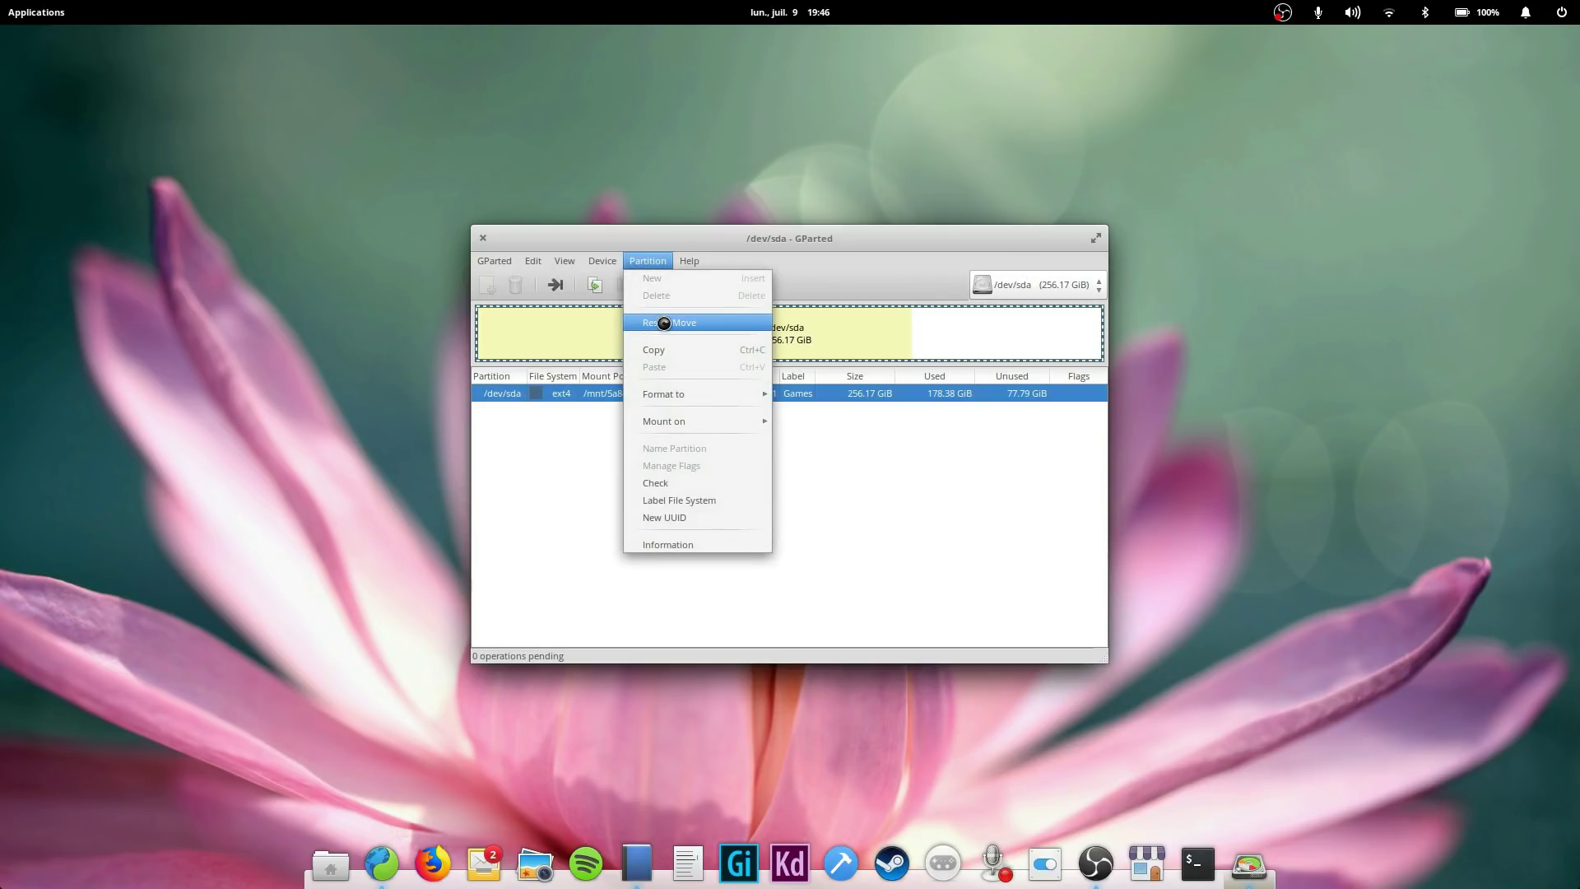
pyautogui.click(731, 320)
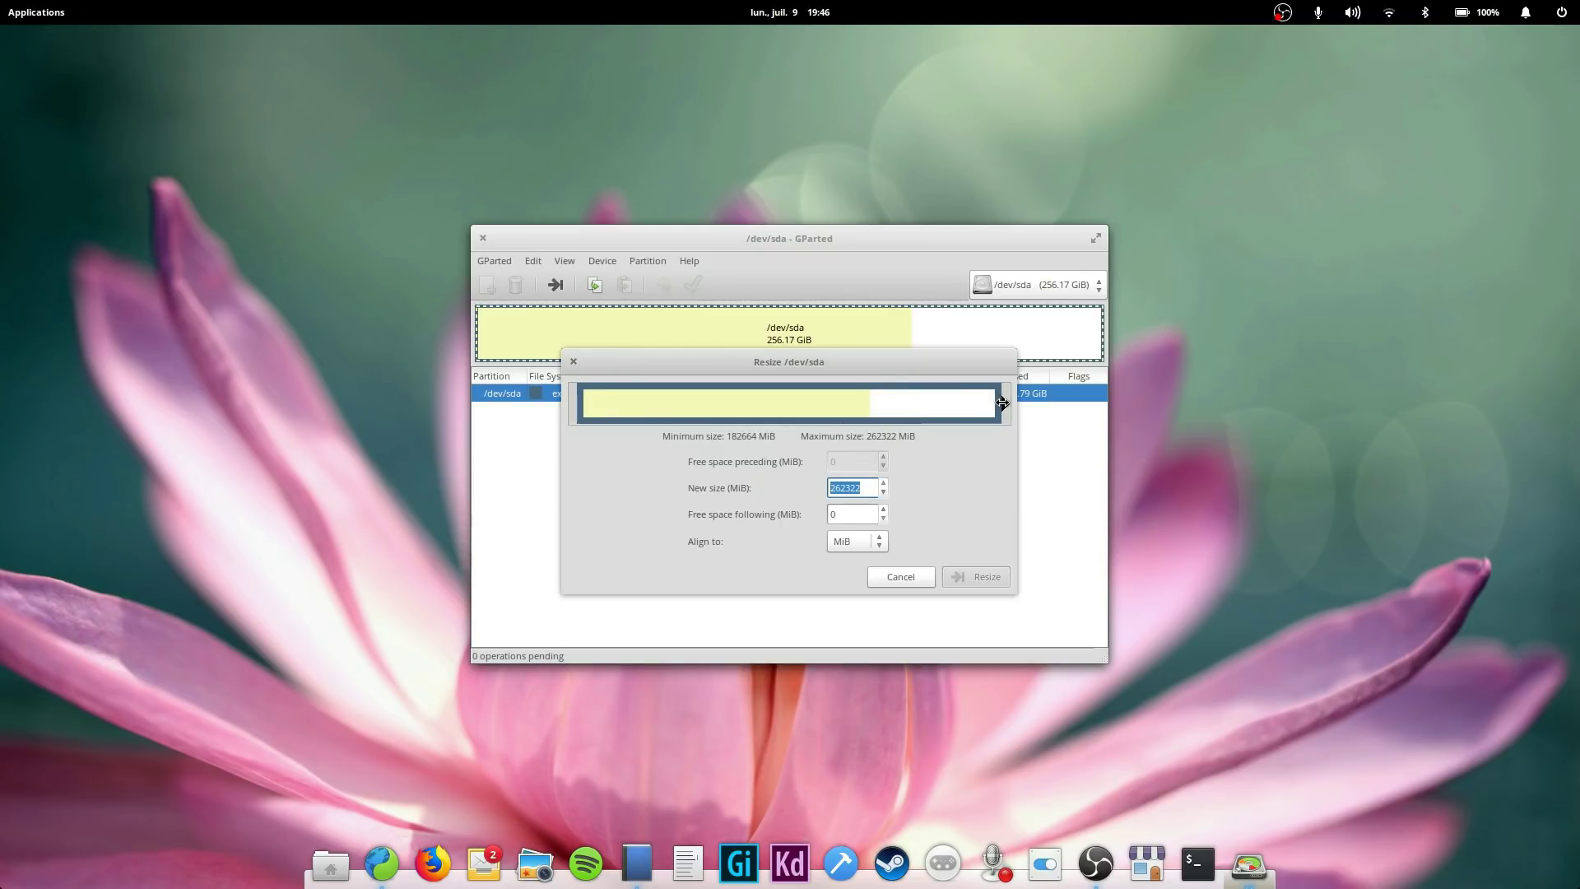
pyautogui.moveTo(1001, 402); pyautogui.dragTo(970, 402)
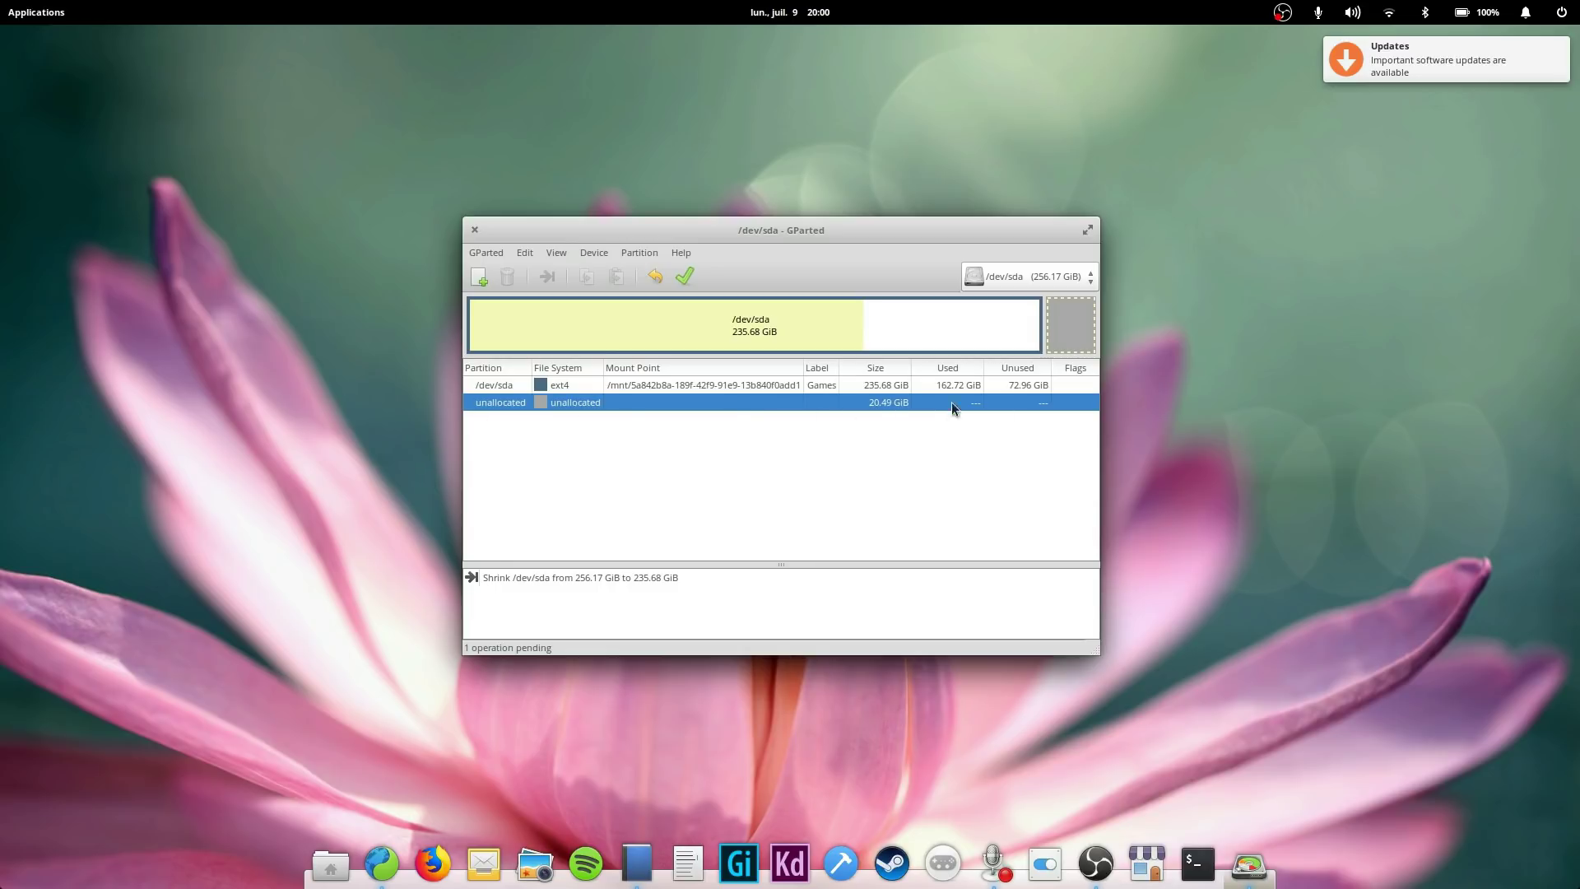
# Try a new partition in the free space, dismiss the primary-partition limit error, and undo the shrink
pyautogui.click(639, 253)
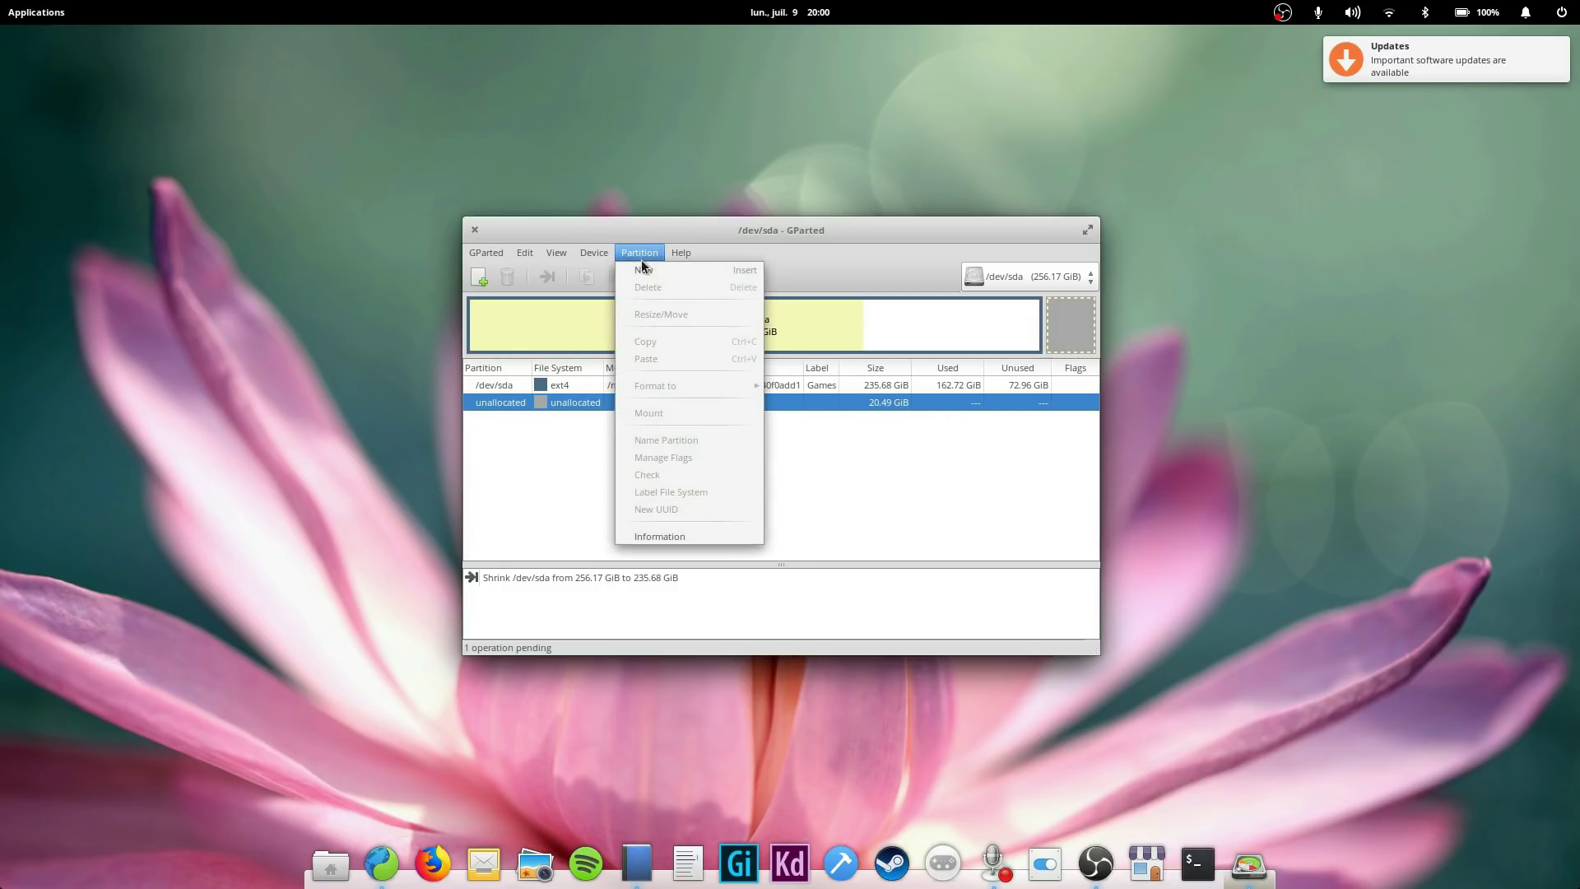
pyautogui.click(643, 268)
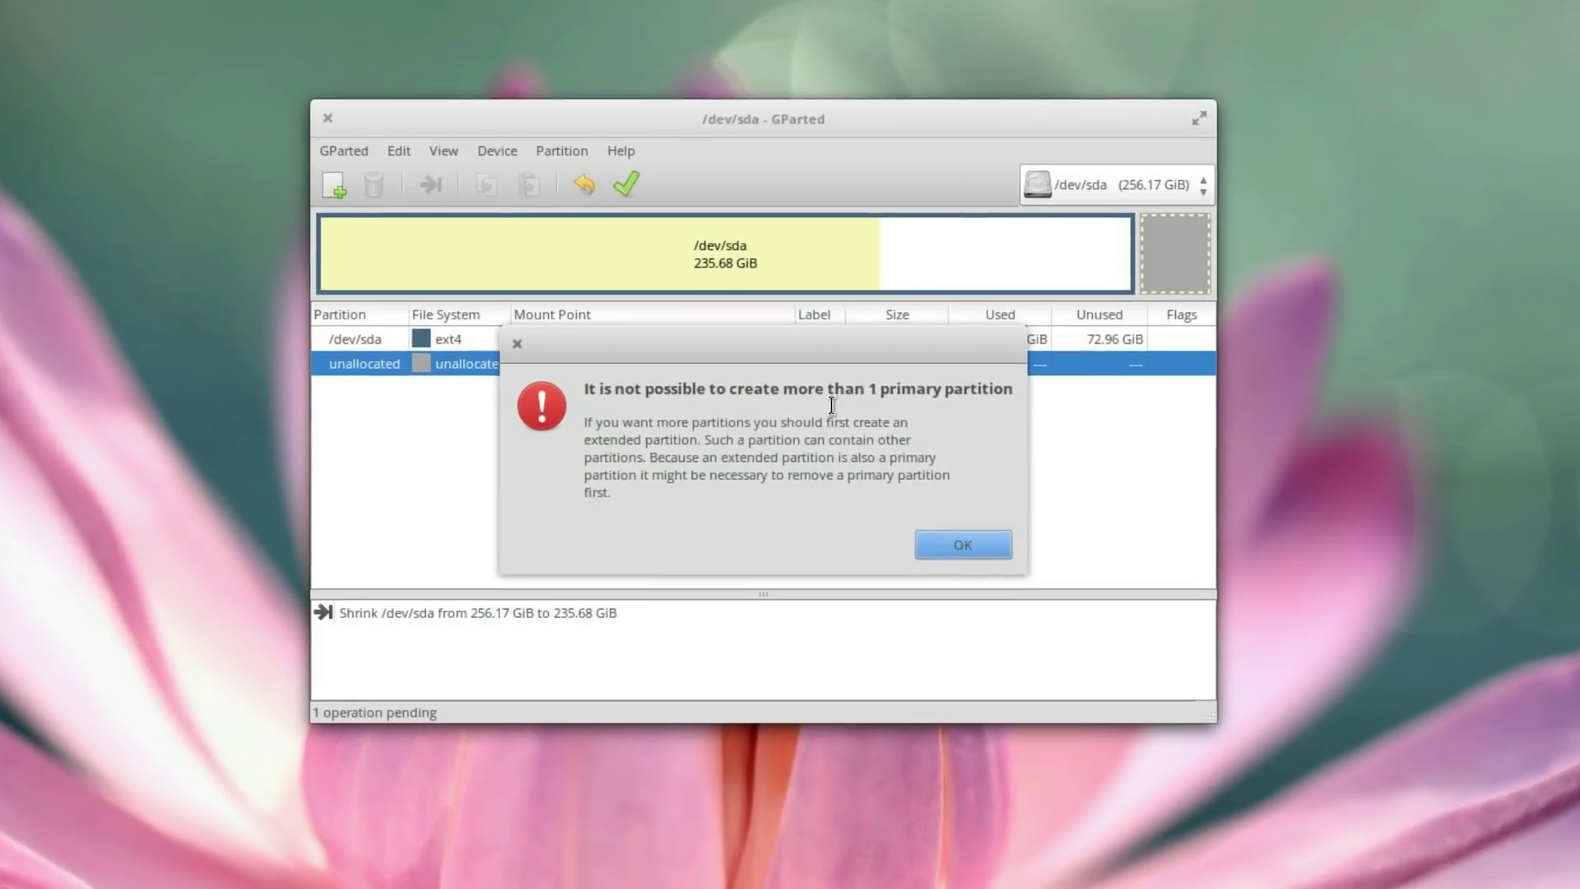
pyautogui.click(963, 545)
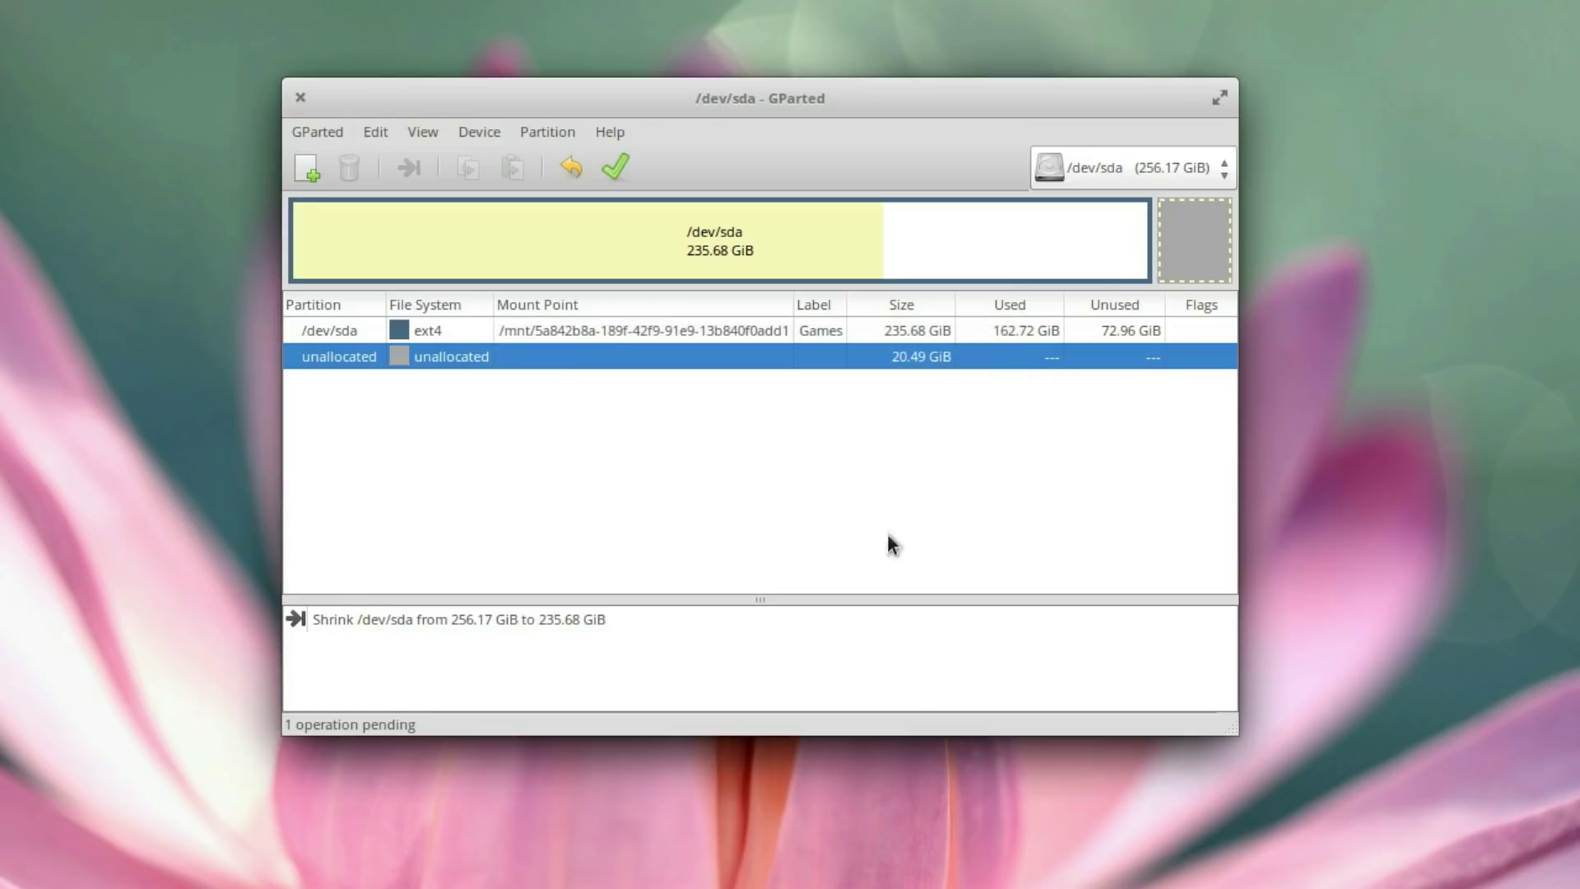
pyautogui.click(600, 322)
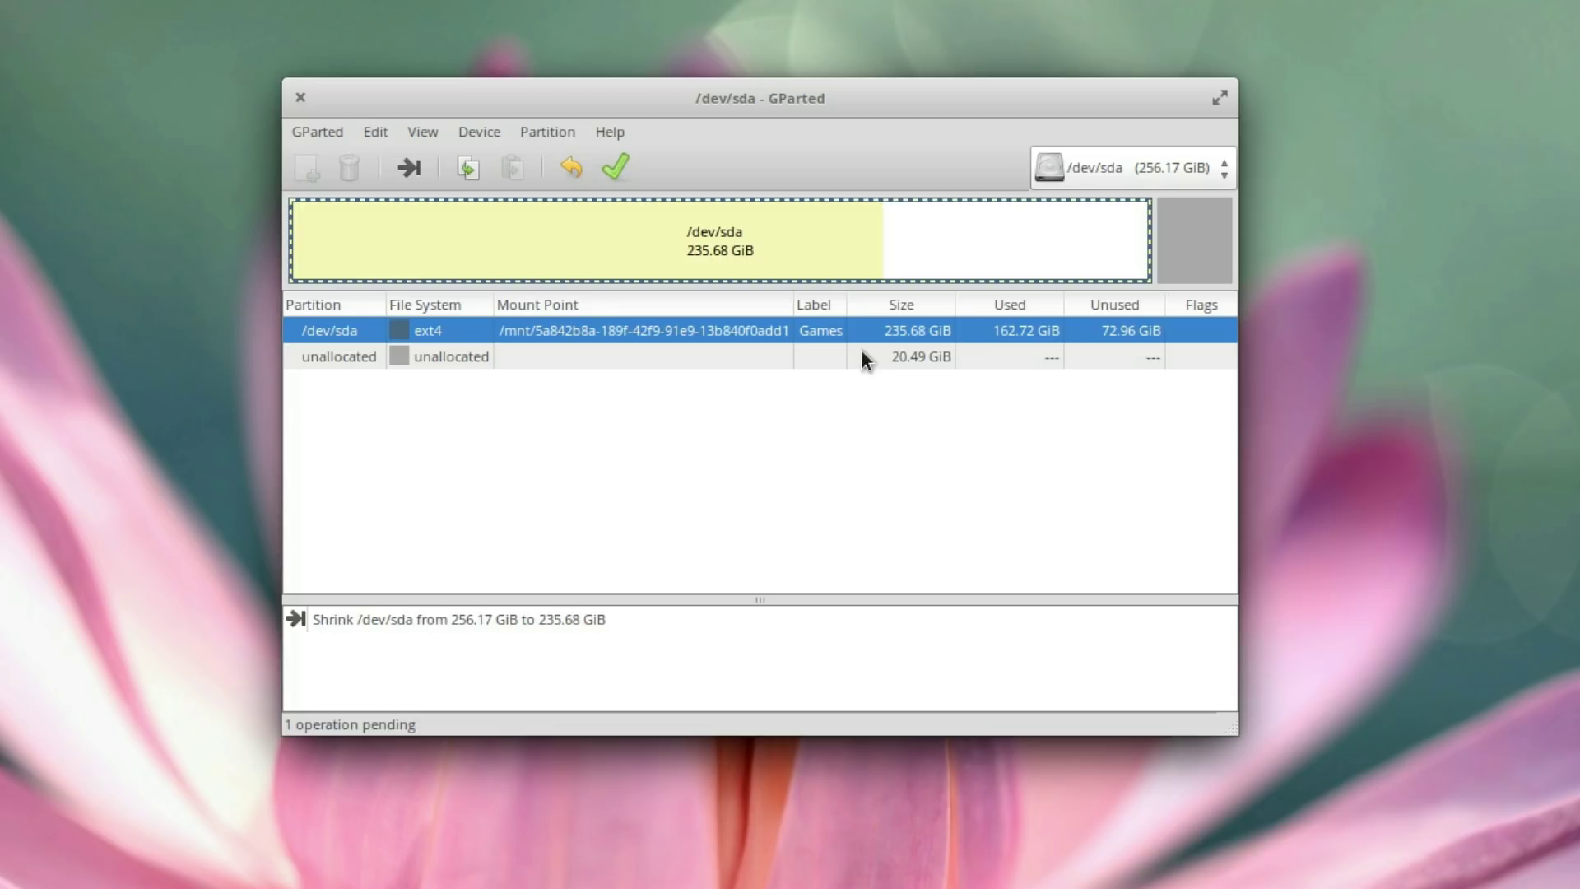
pyautogui.click(508, 357)
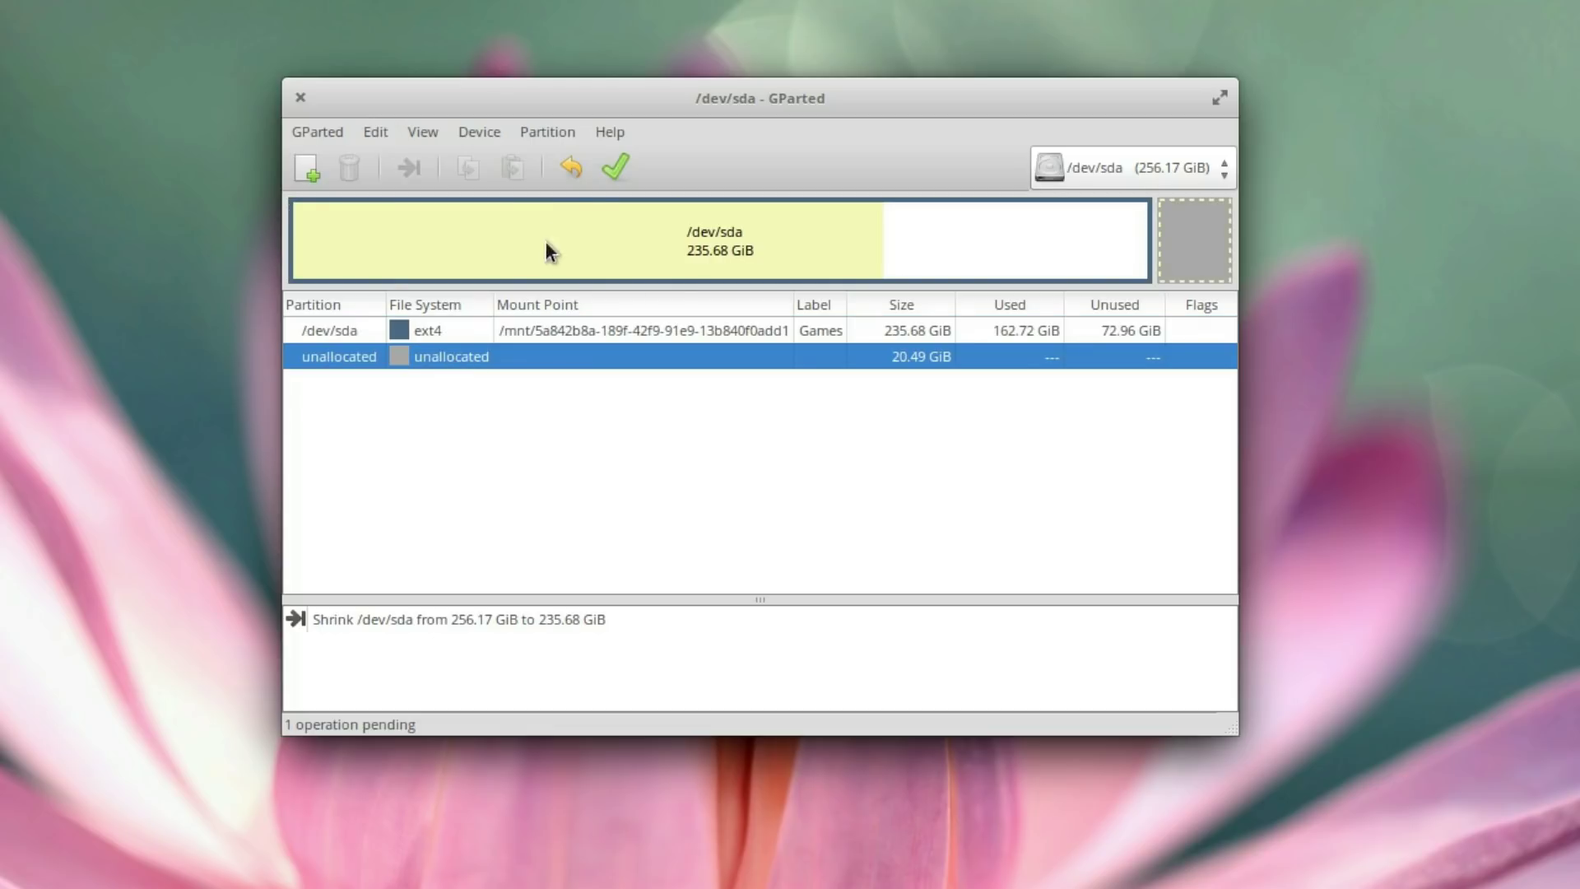
pyautogui.click(569, 169)
# Create a new msdos partition table on /dev/sda, wiping the disk
pyautogui.click(494, 330)
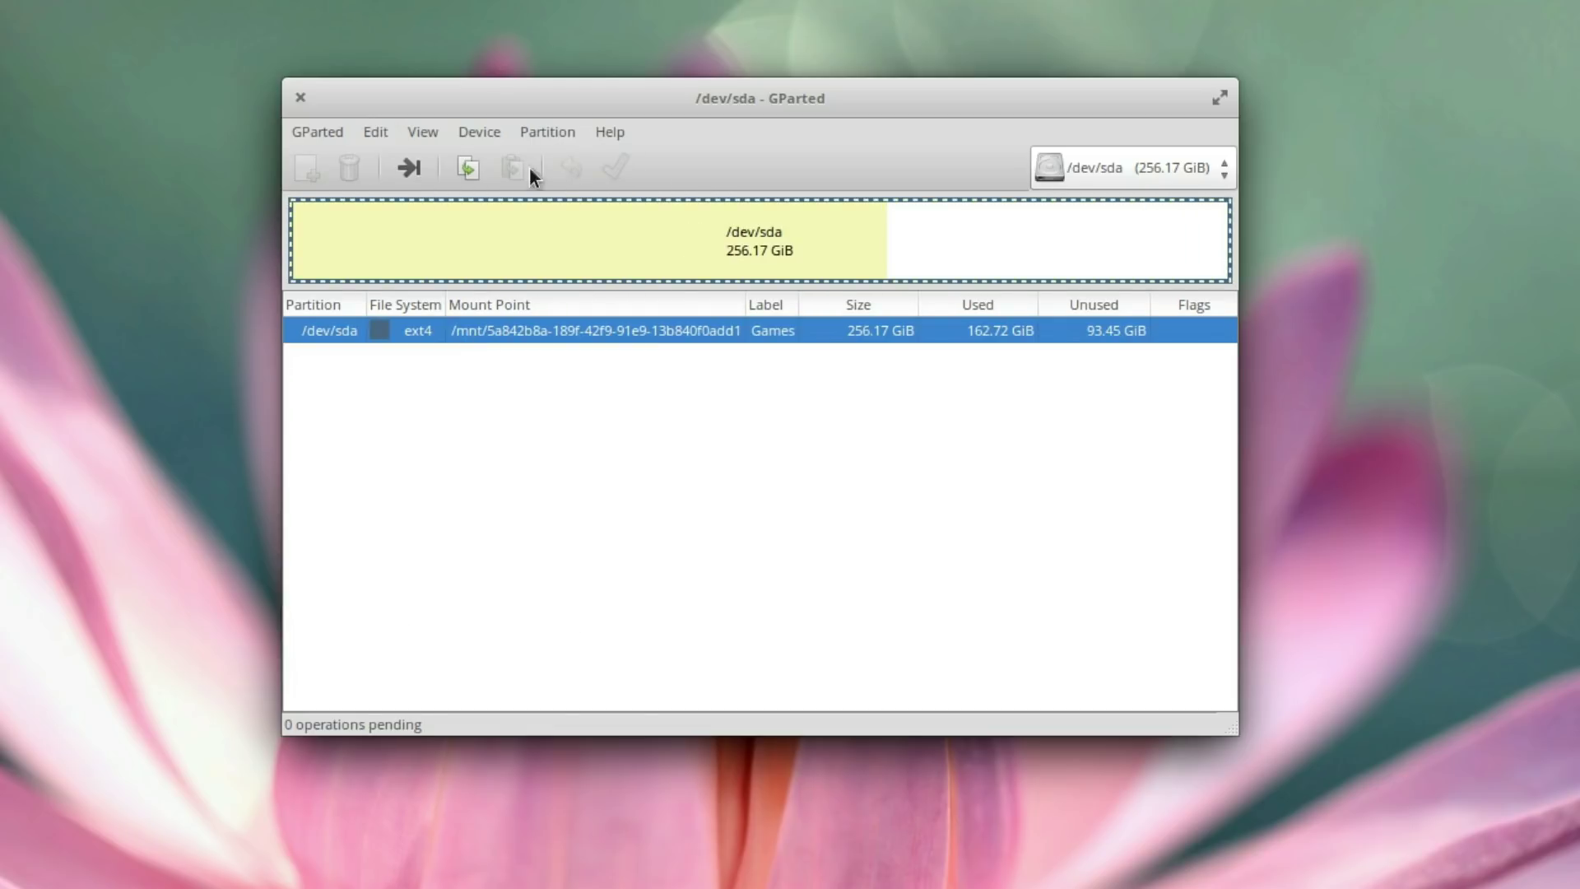
pyautogui.click(547, 132)
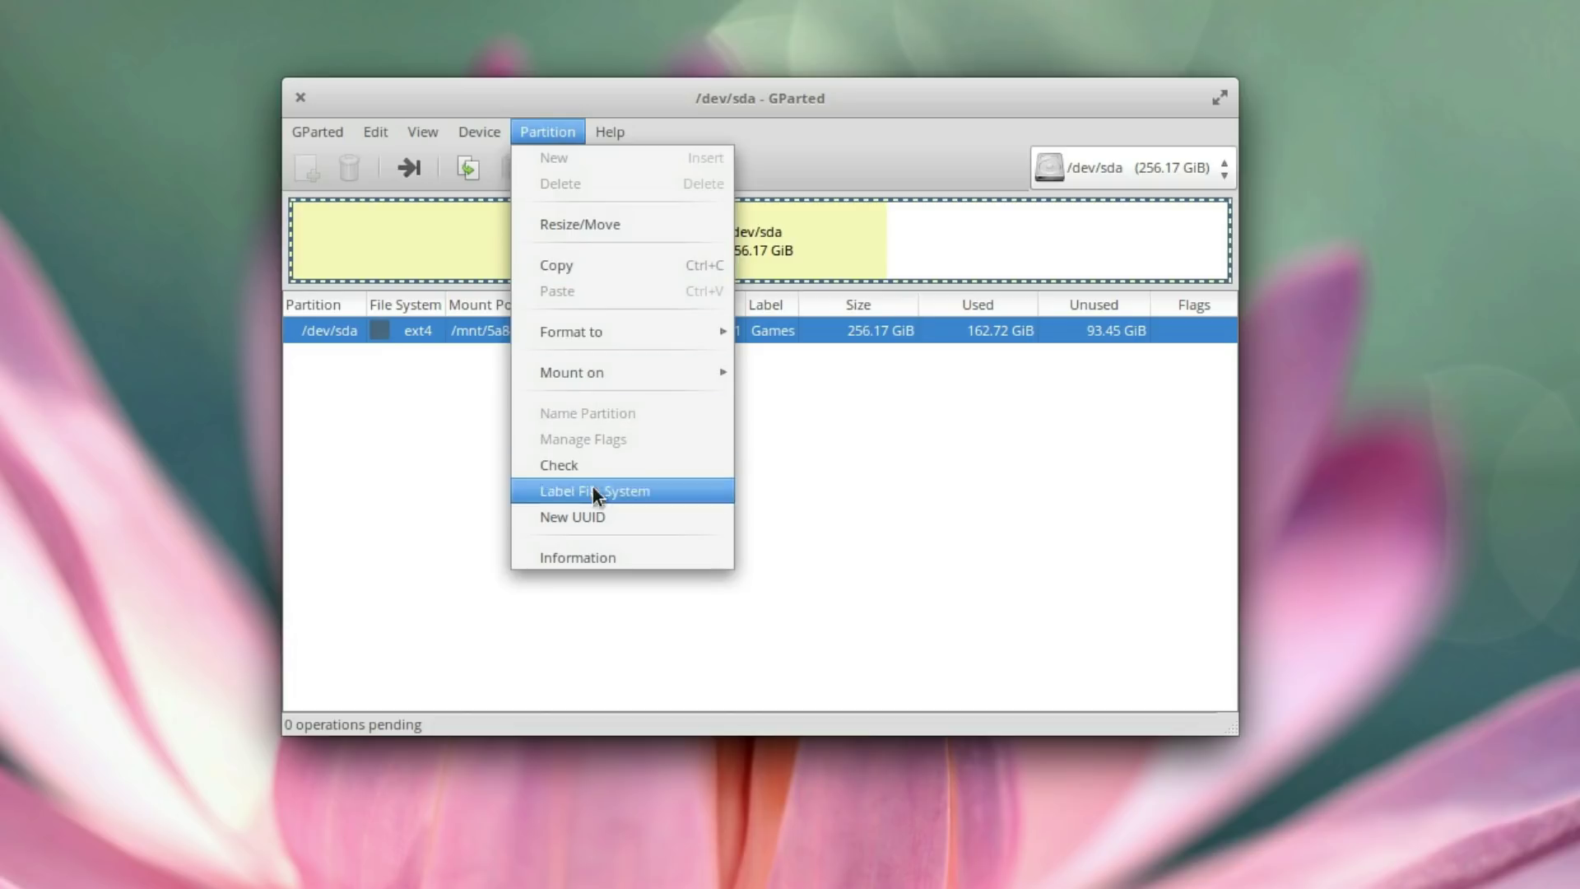
pyautogui.moveTo(478, 131)
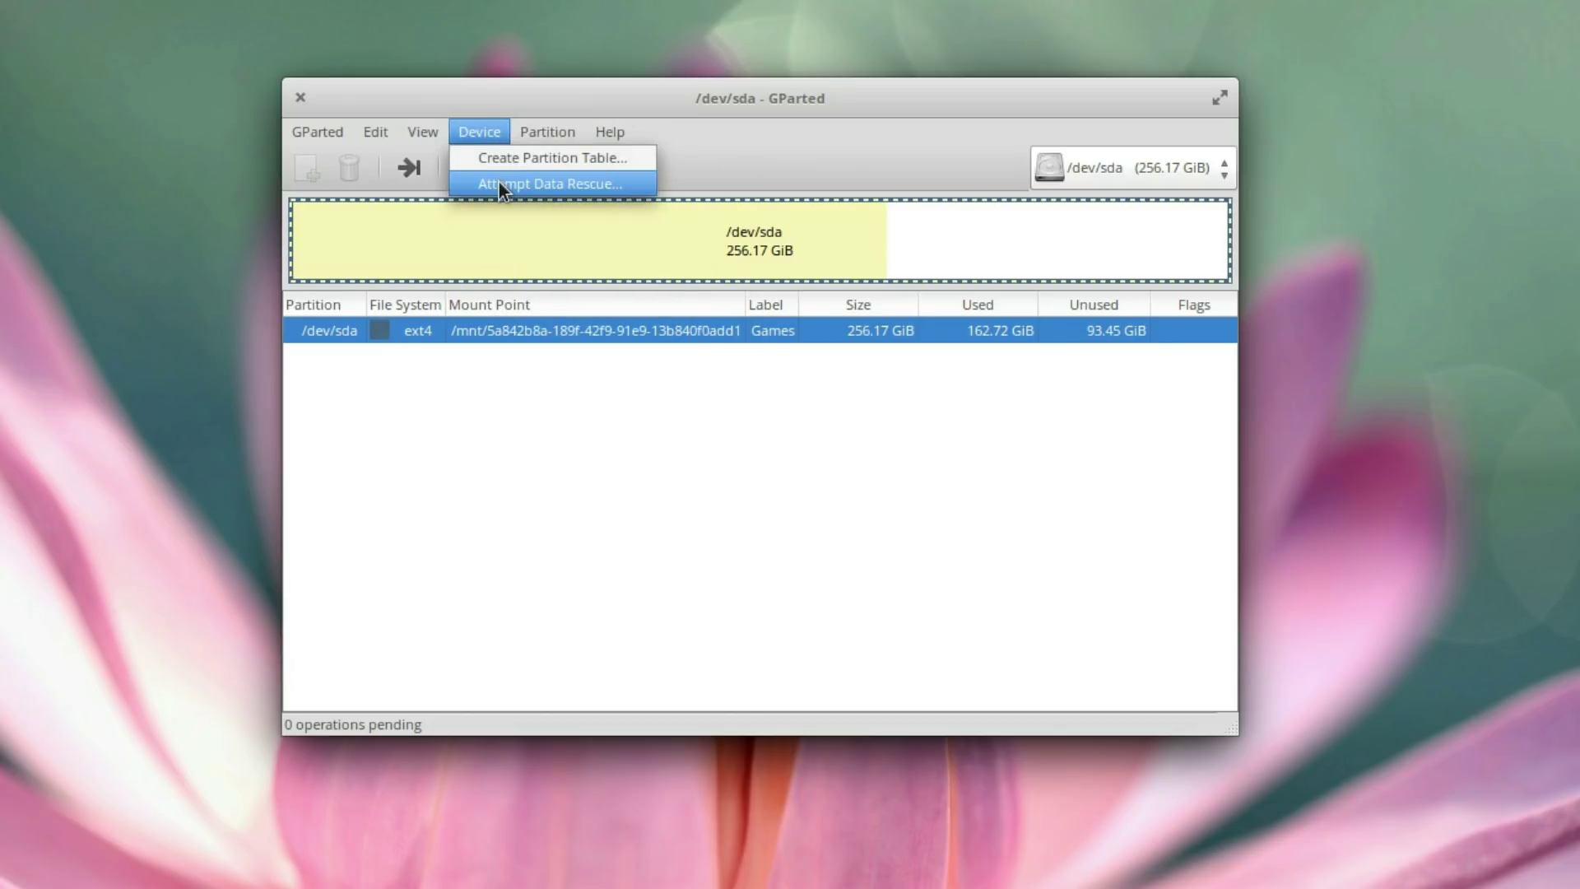
pyautogui.click(523, 158)
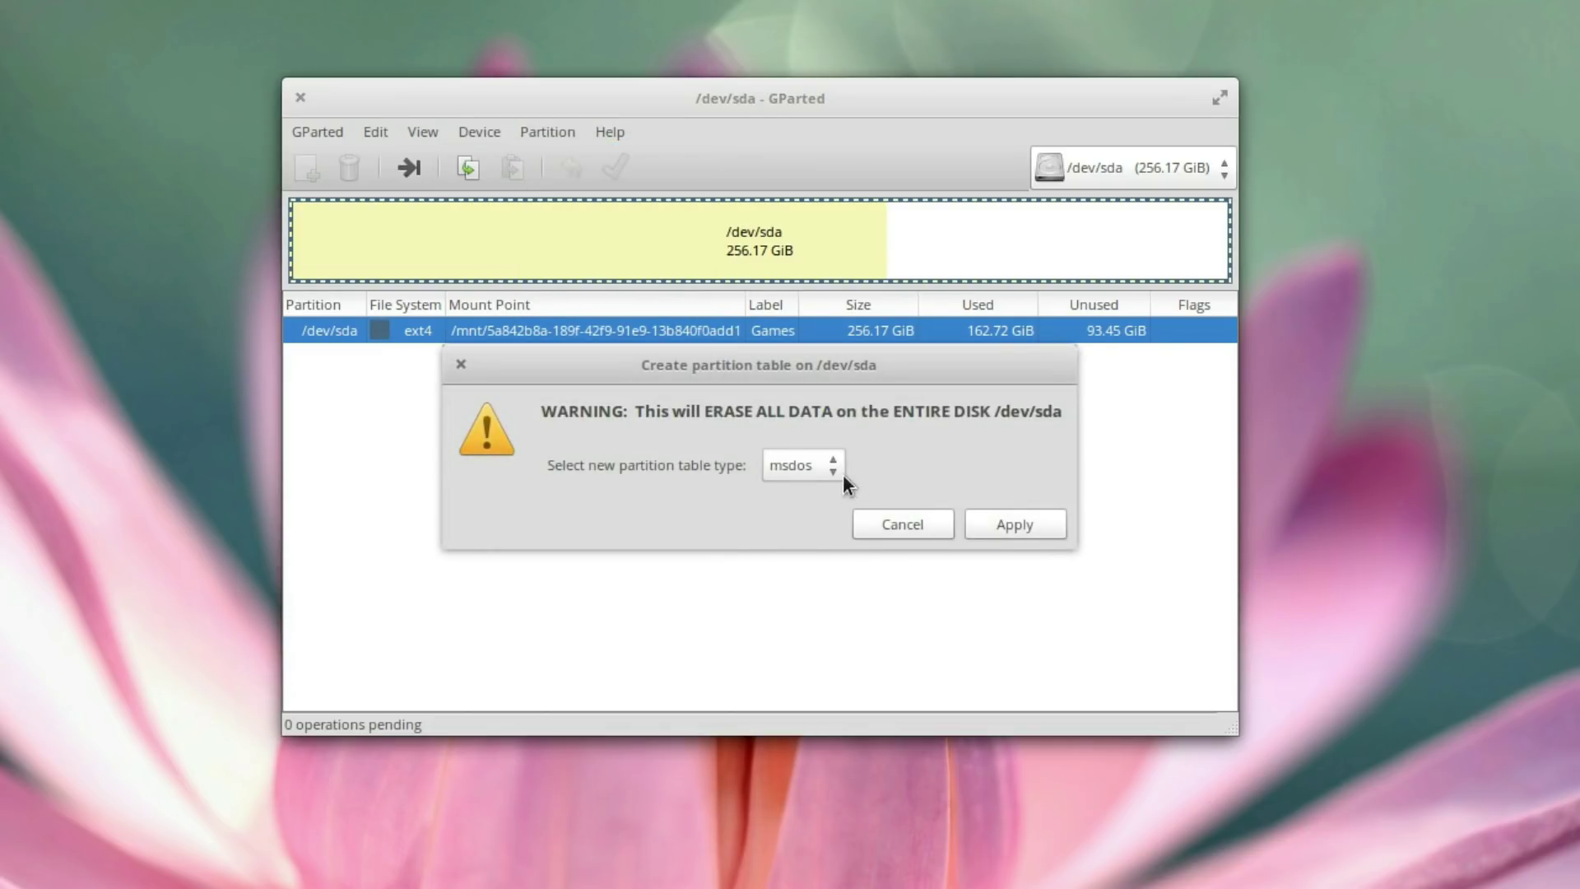
pyautogui.click(1012, 512)
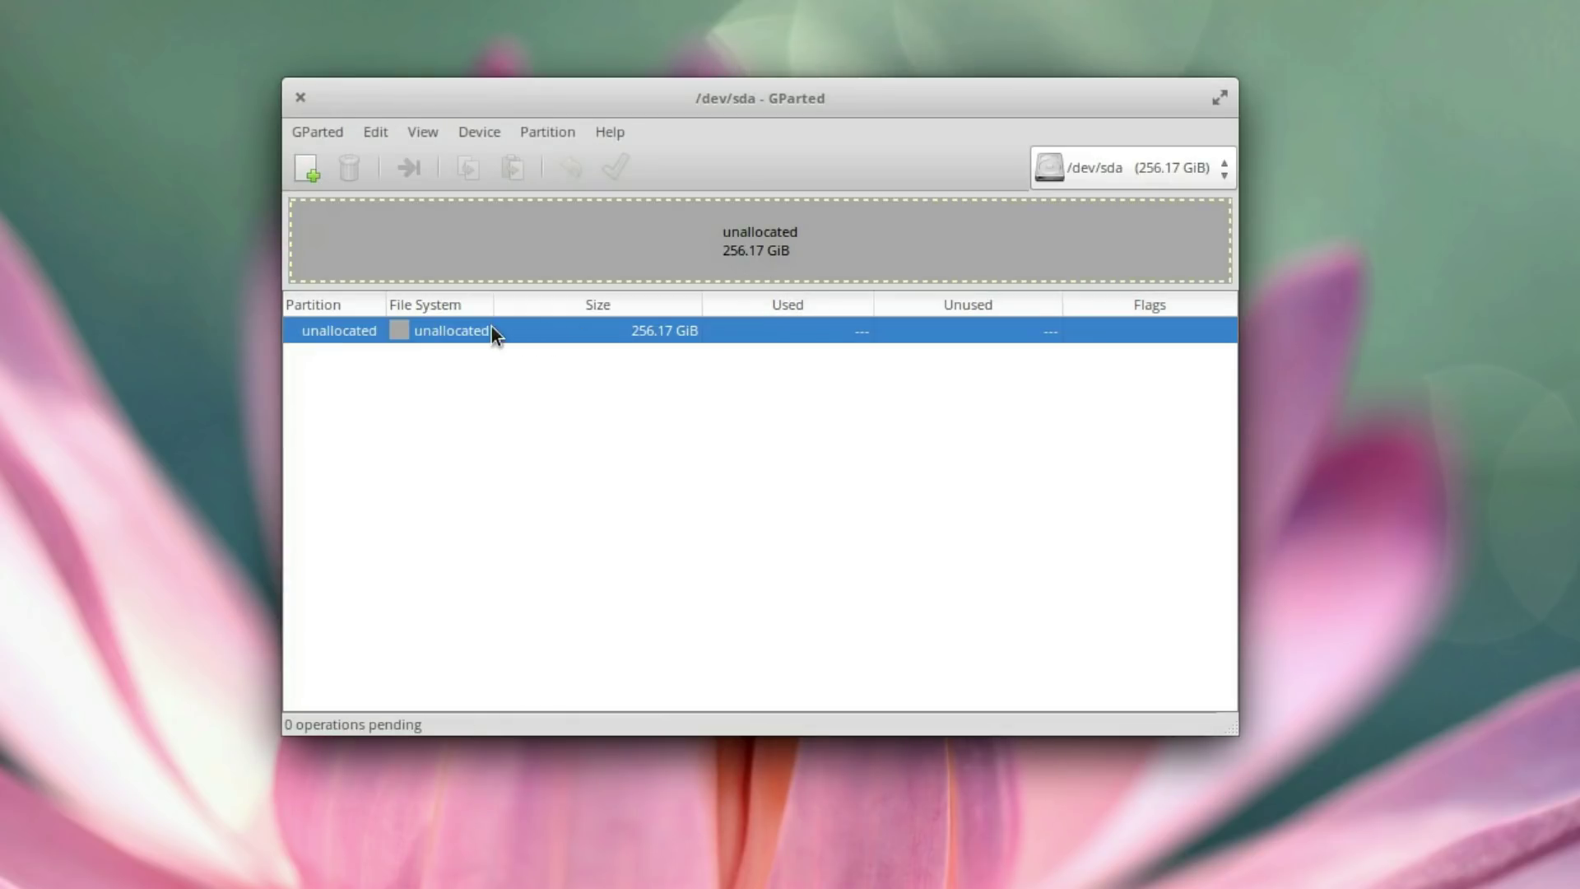
# Add an extended partition labelled Secondary across the unallocated space
pyautogui.click(296, 169)
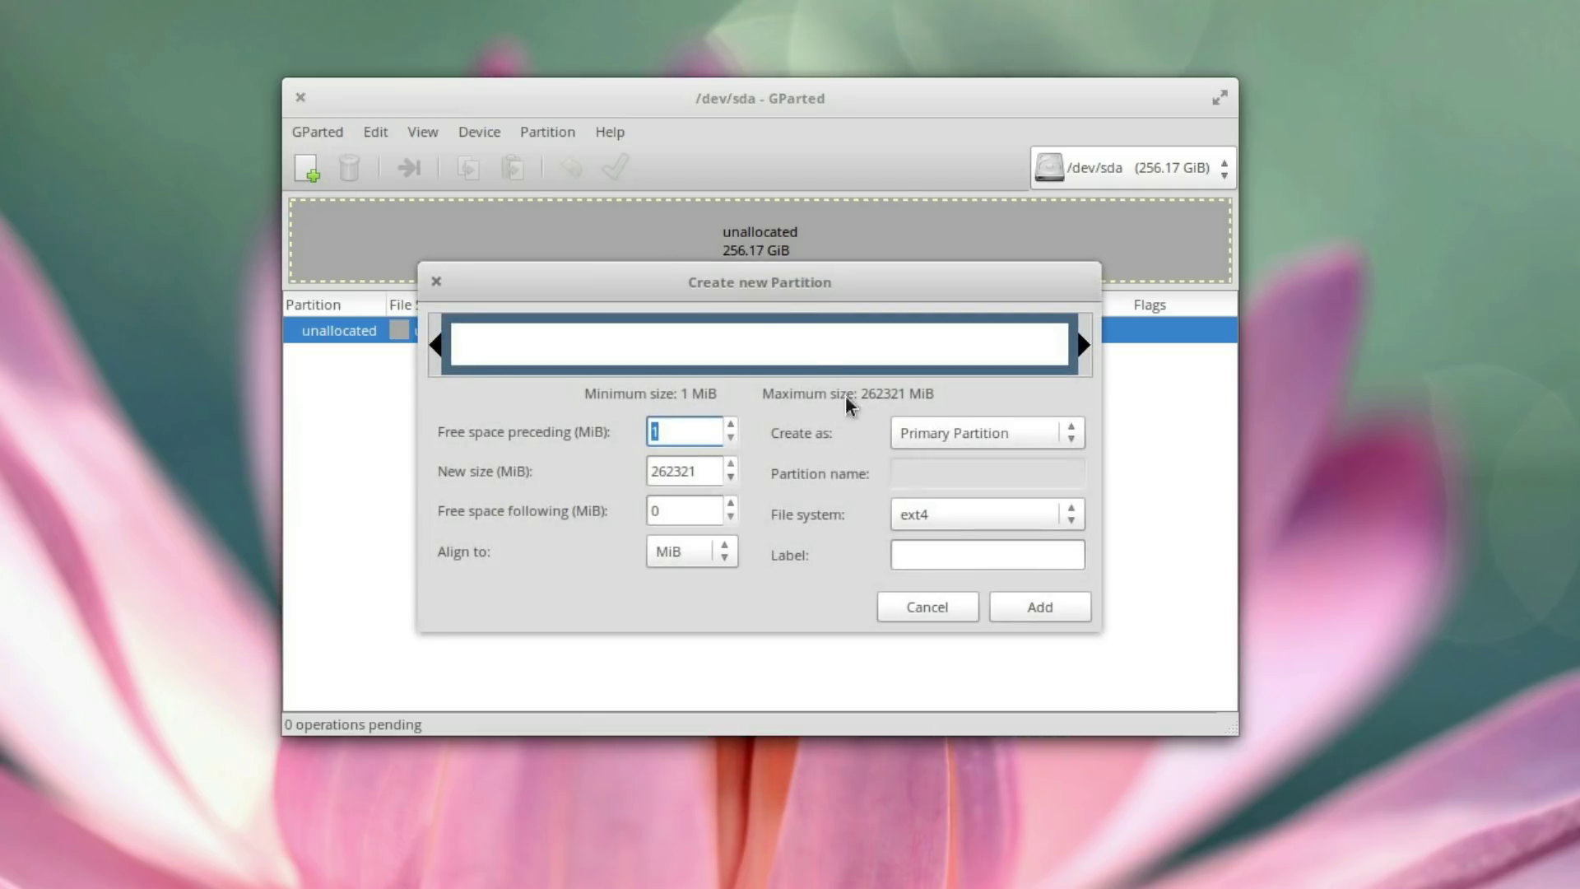
pyautogui.click(964, 436)
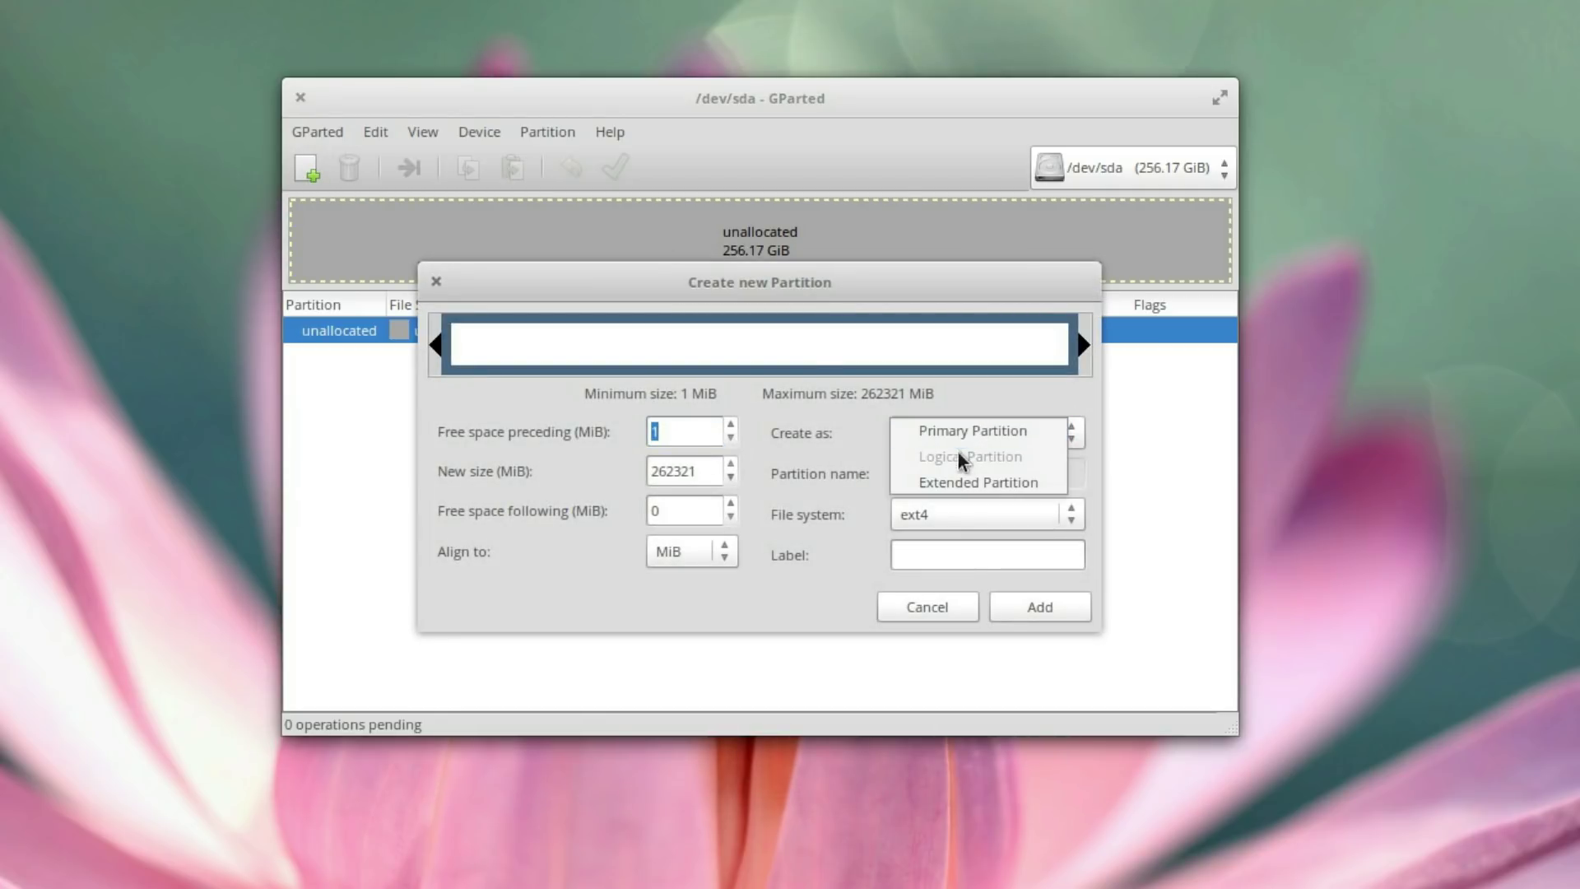
pyautogui.click(959, 490)
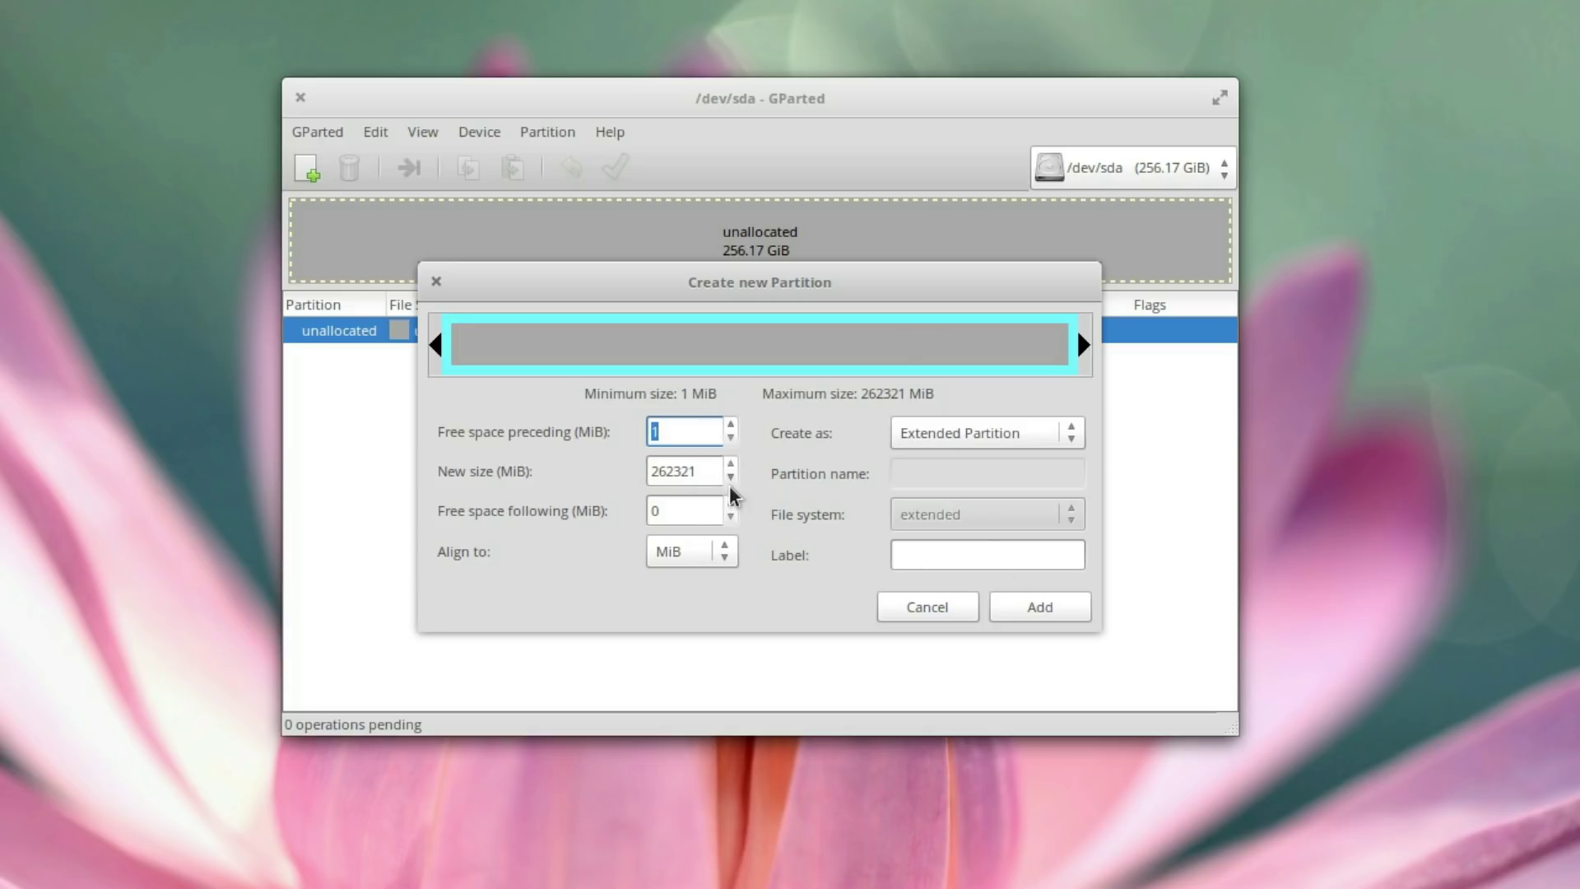
pyautogui.click(970, 560)
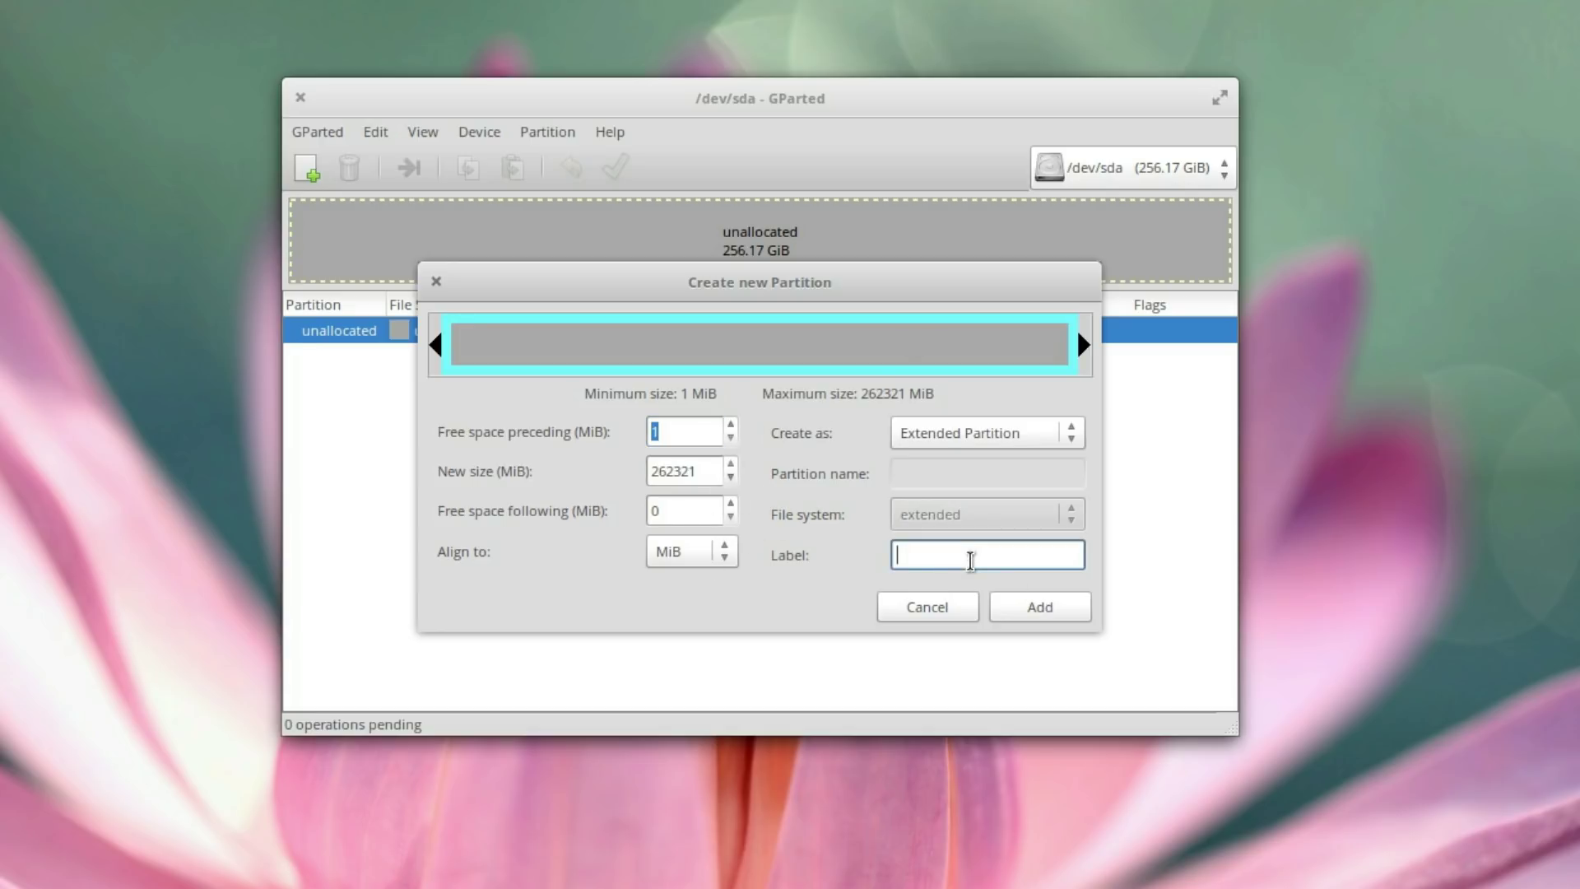
pyautogui.write('Secondary')
pyautogui.click(1078, 612)
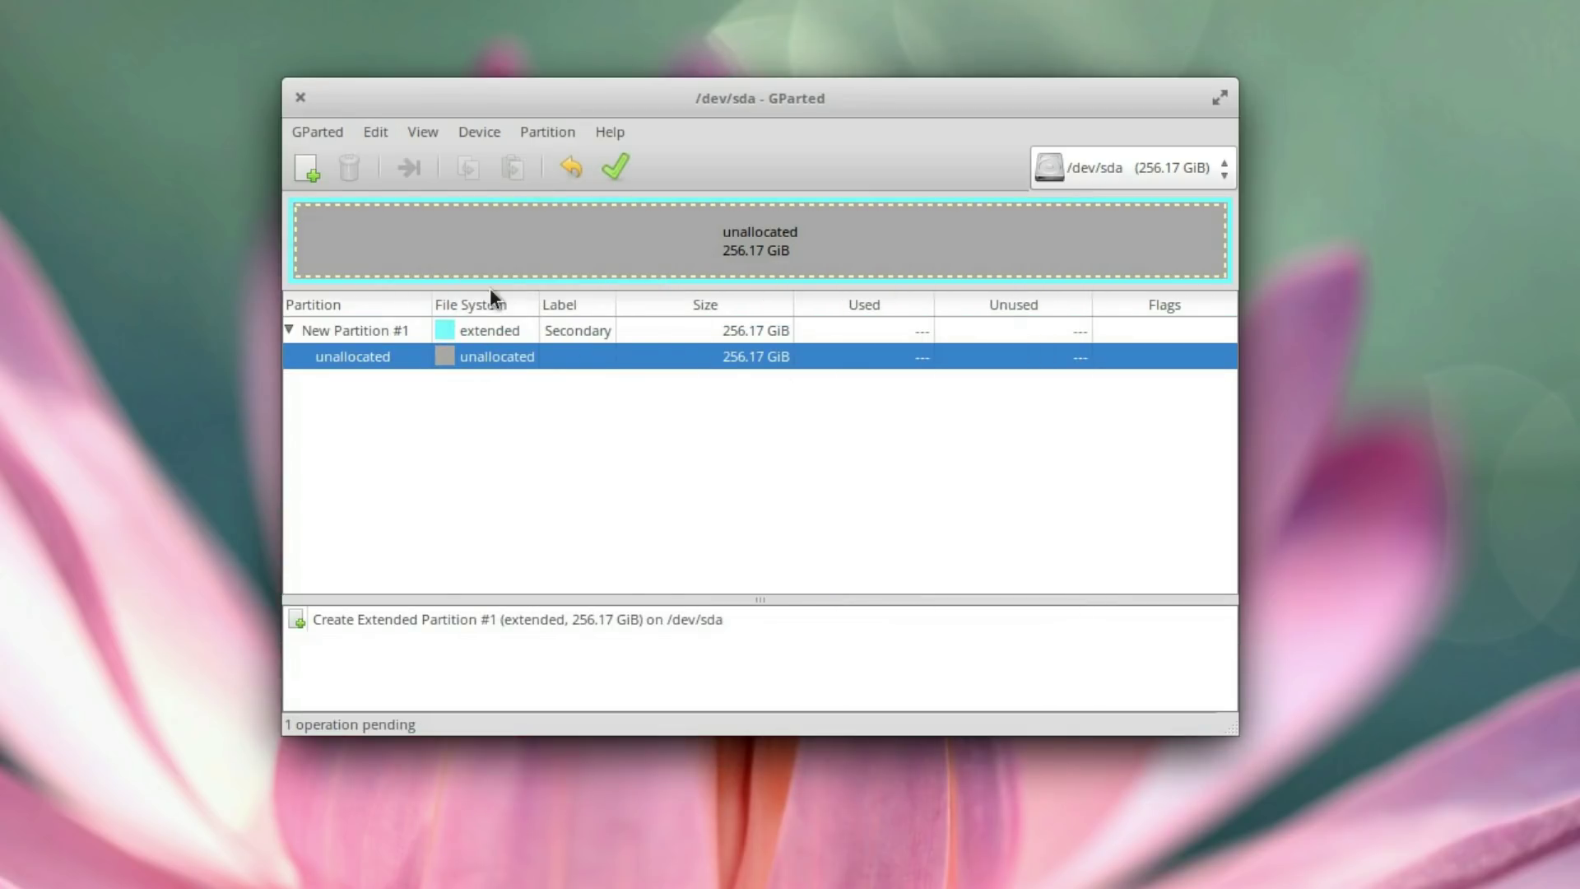
# Add a logical ext4 partition labelled Games, sized 234.38 GiB
pyautogui.click(548, 131)
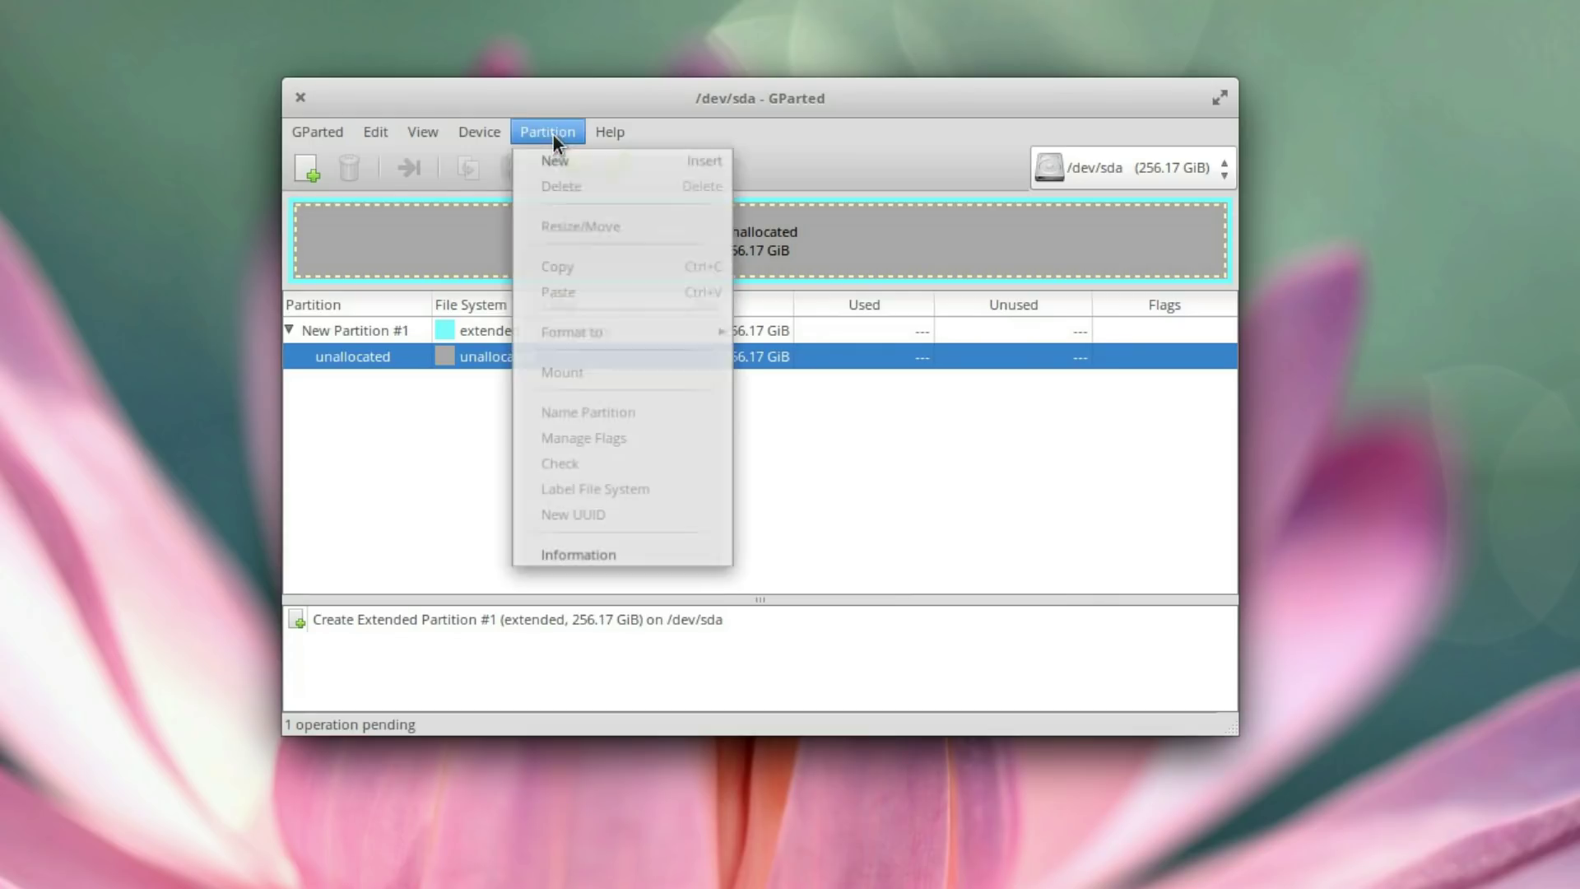
pyautogui.click(564, 158)
pyautogui.click(979, 433)
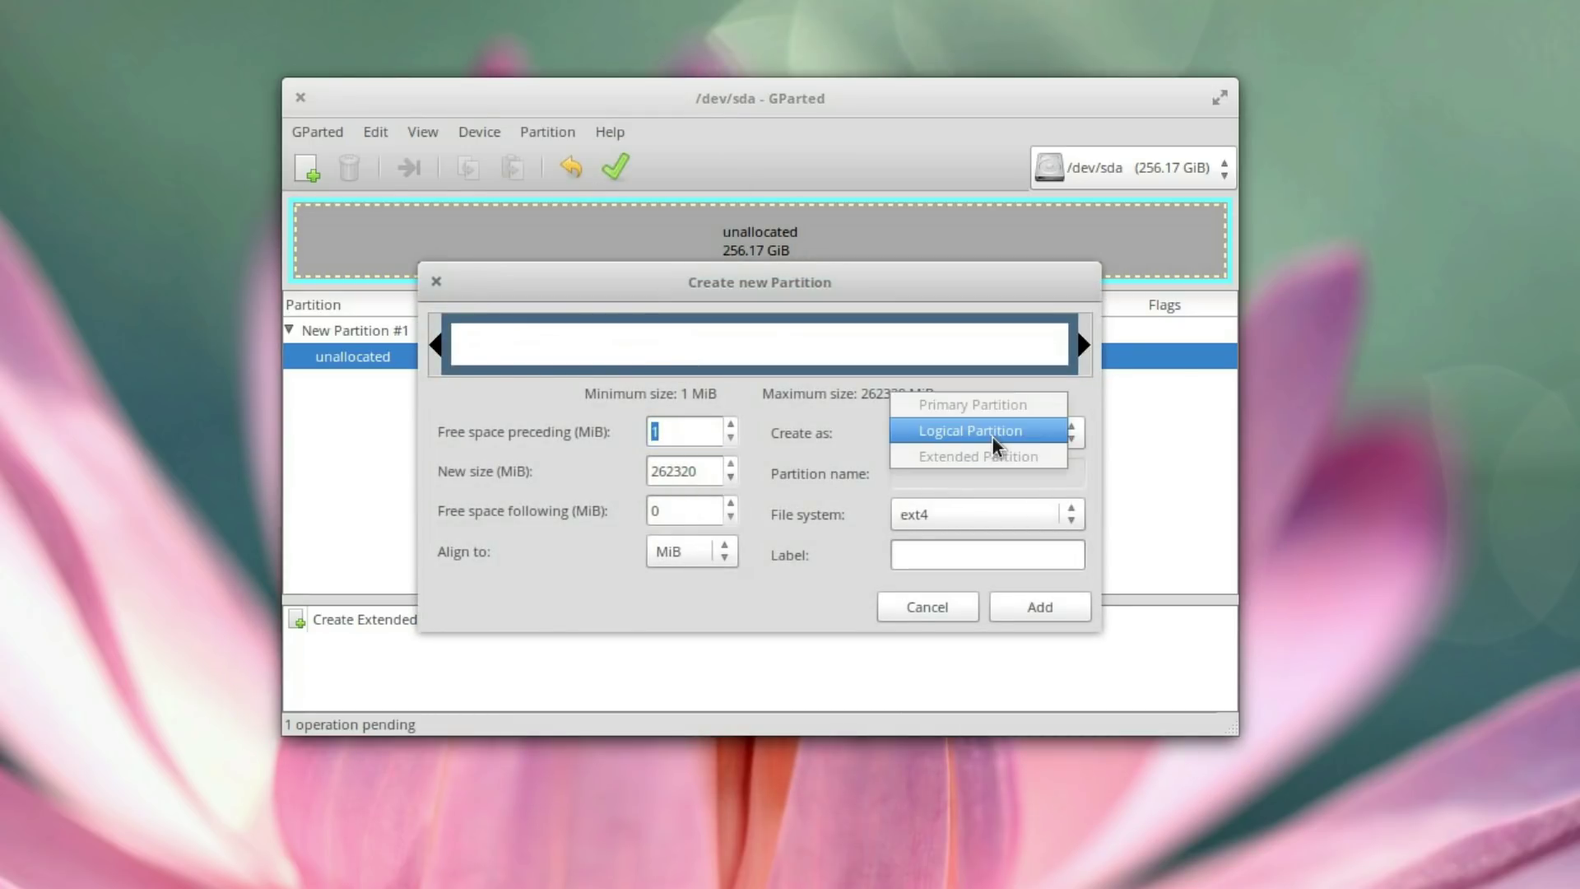
pyautogui.click(990, 436)
pyautogui.click(974, 552)
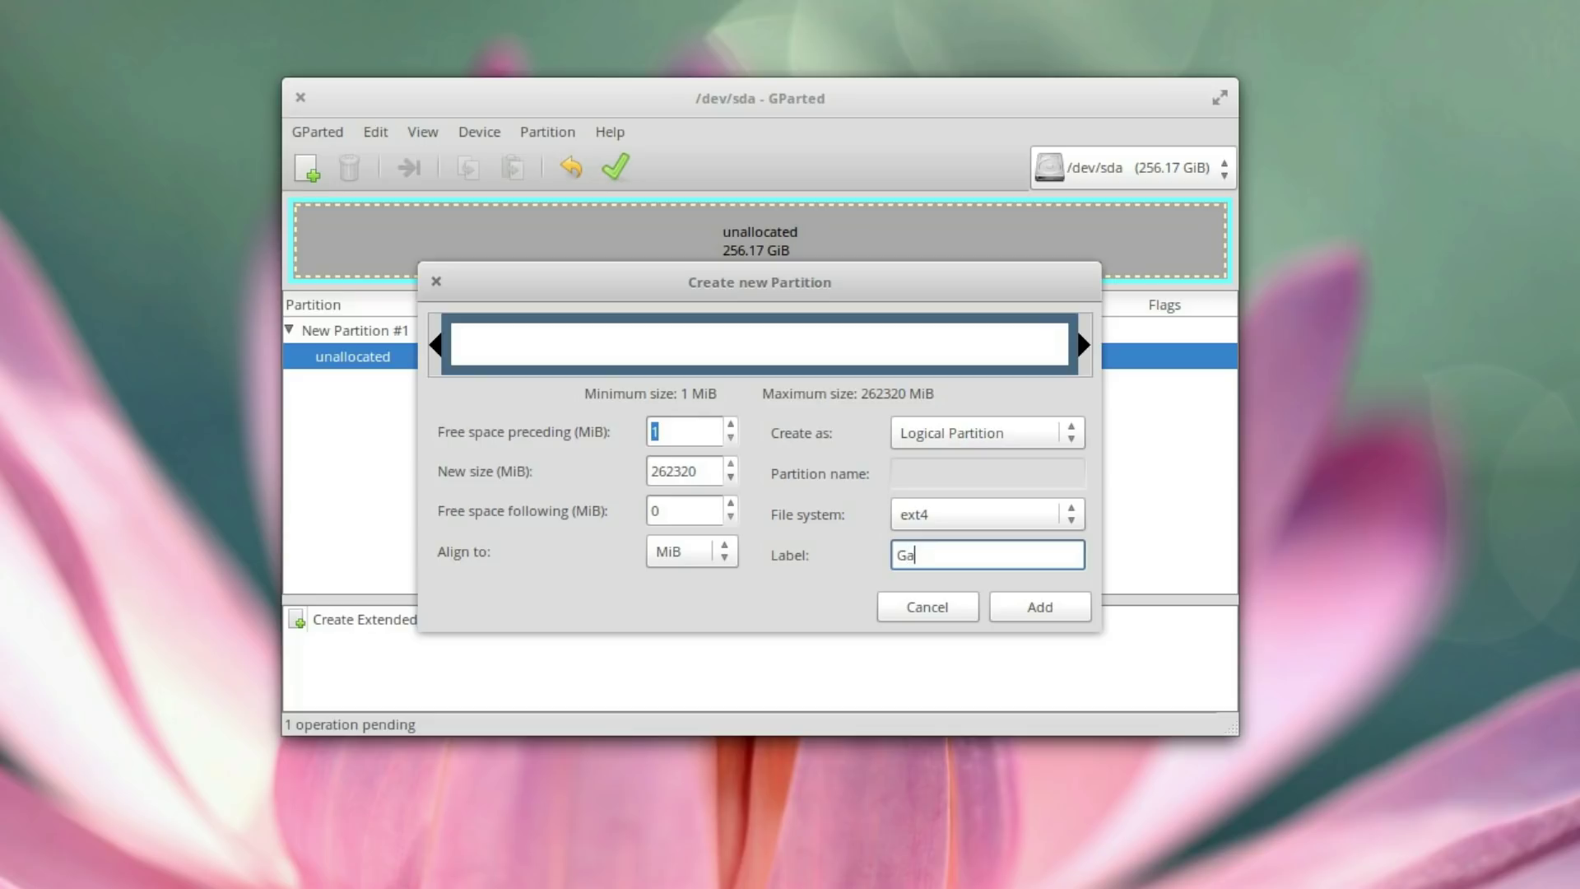
pyautogui.doubleClick(711, 475)
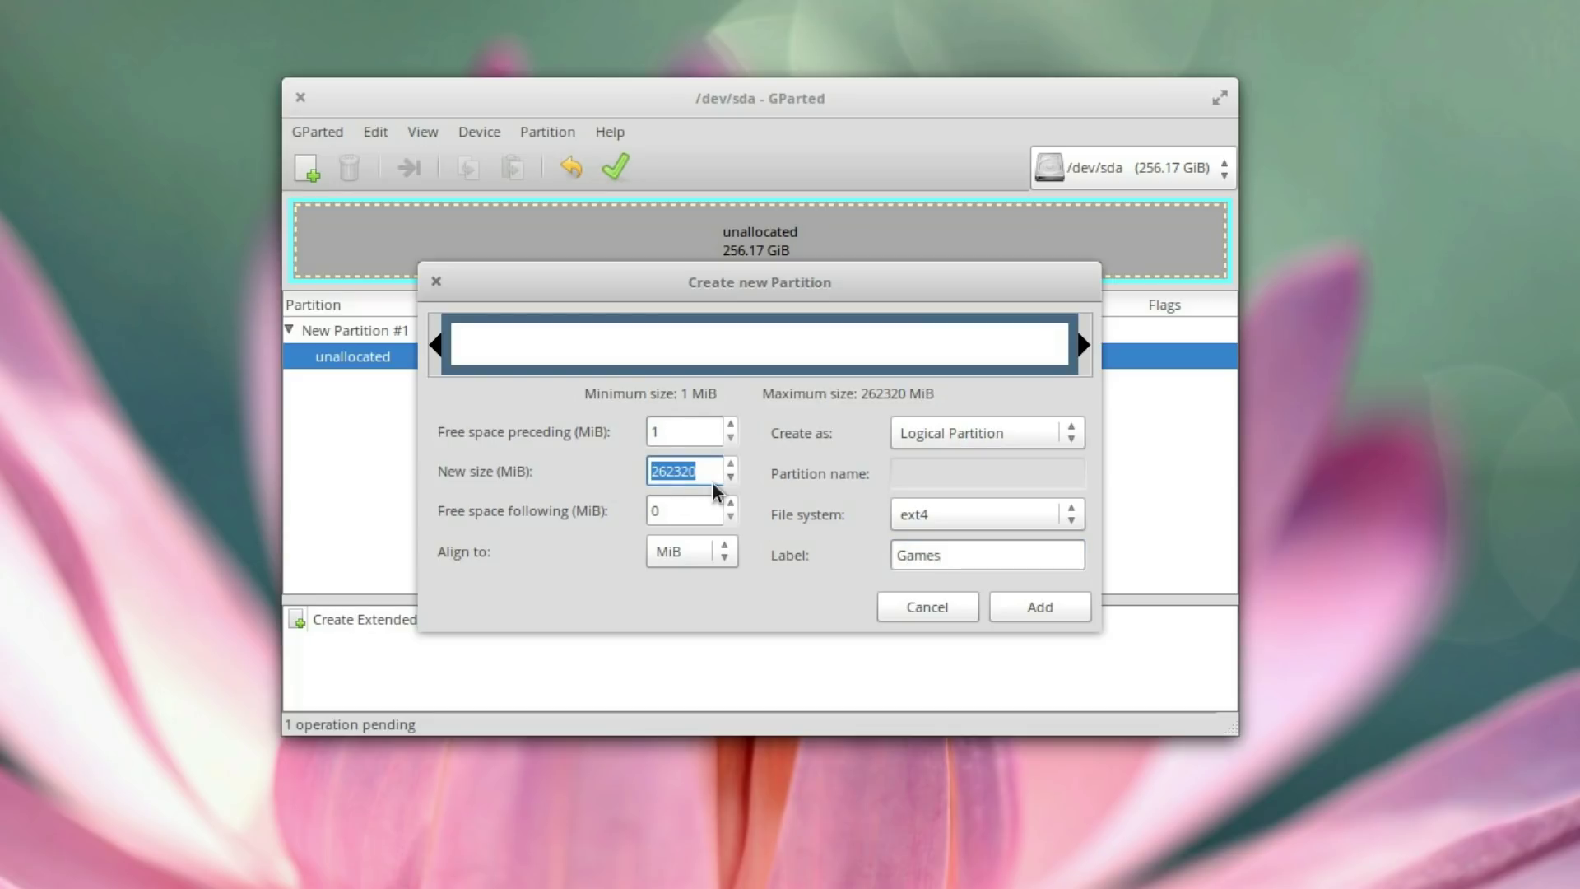
pyautogui.write('240000')
pyautogui.click(1041, 606)
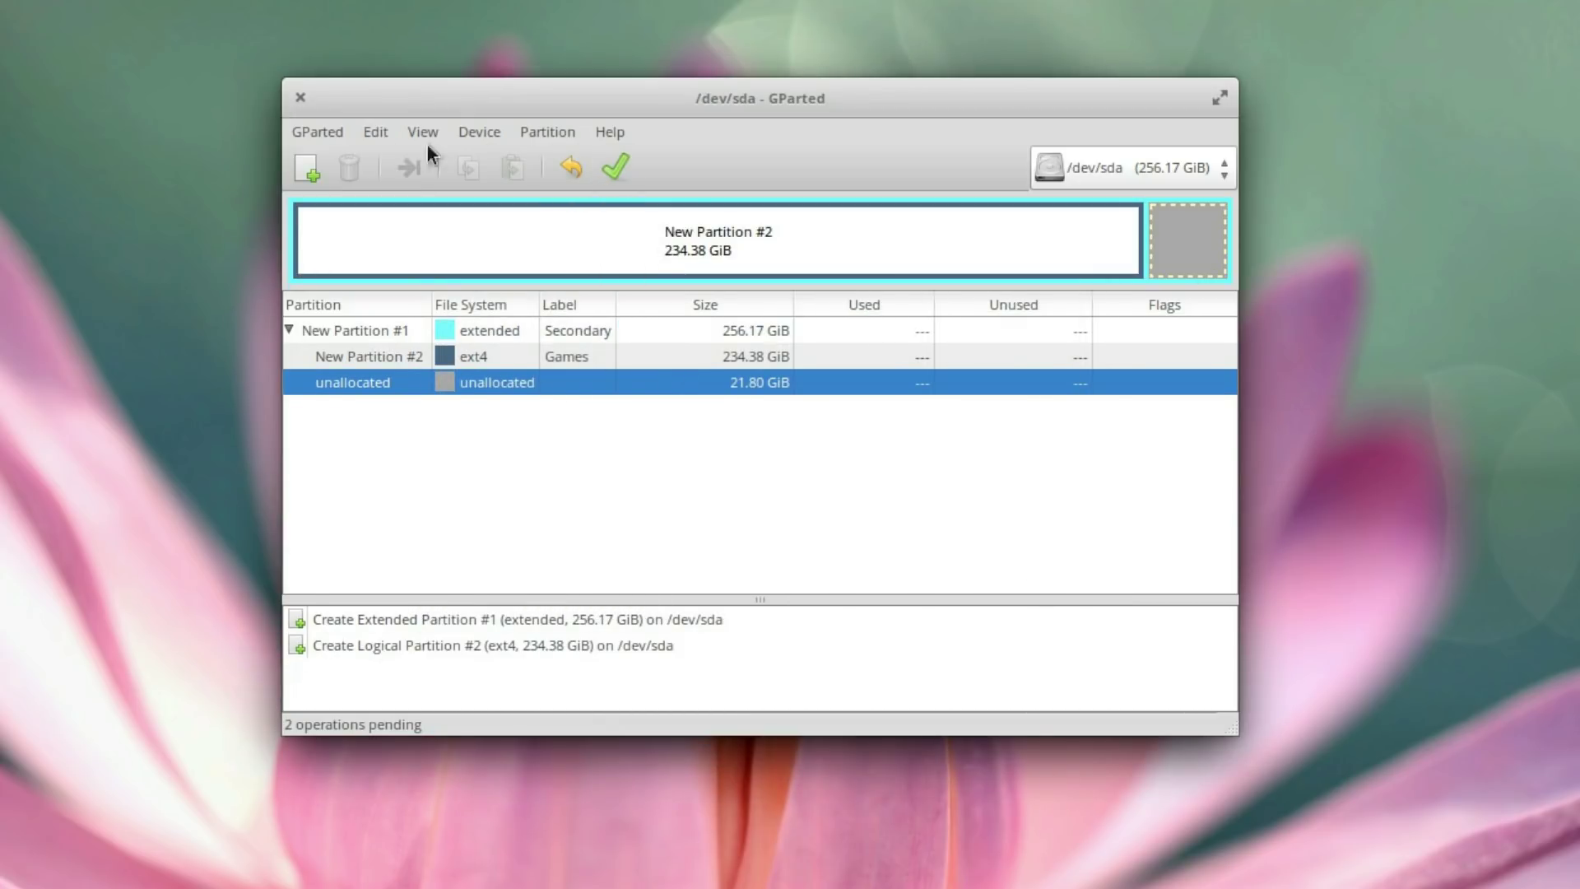
# Add a logical ext4 Juno partition of 21.79 GiB in the remaining space
pyautogui.click(307, 167)
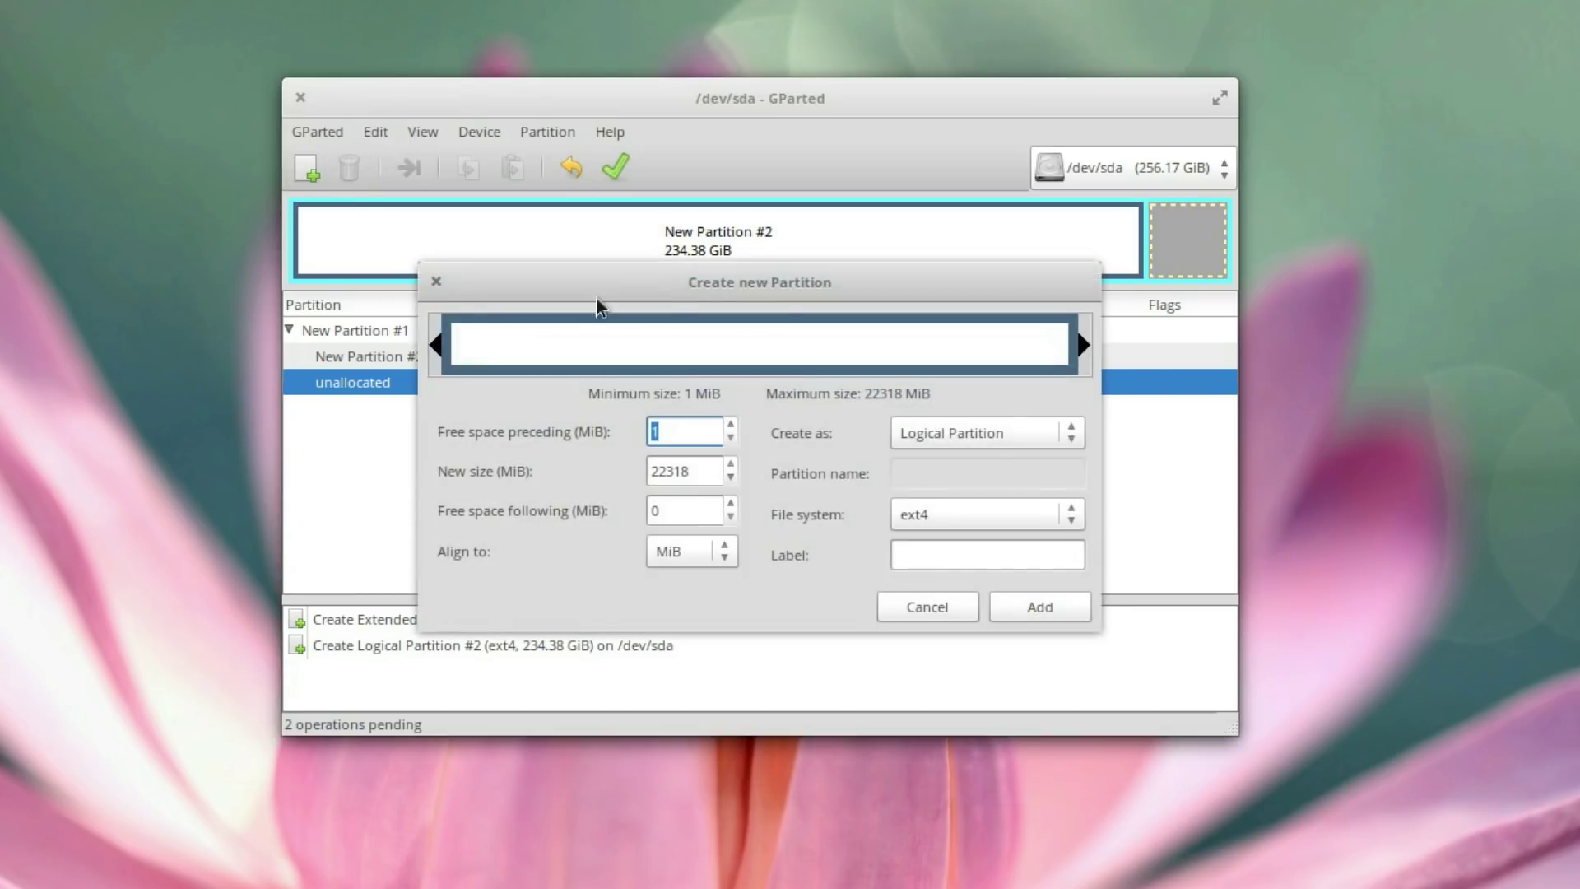
pyautogui.click(926, 553)
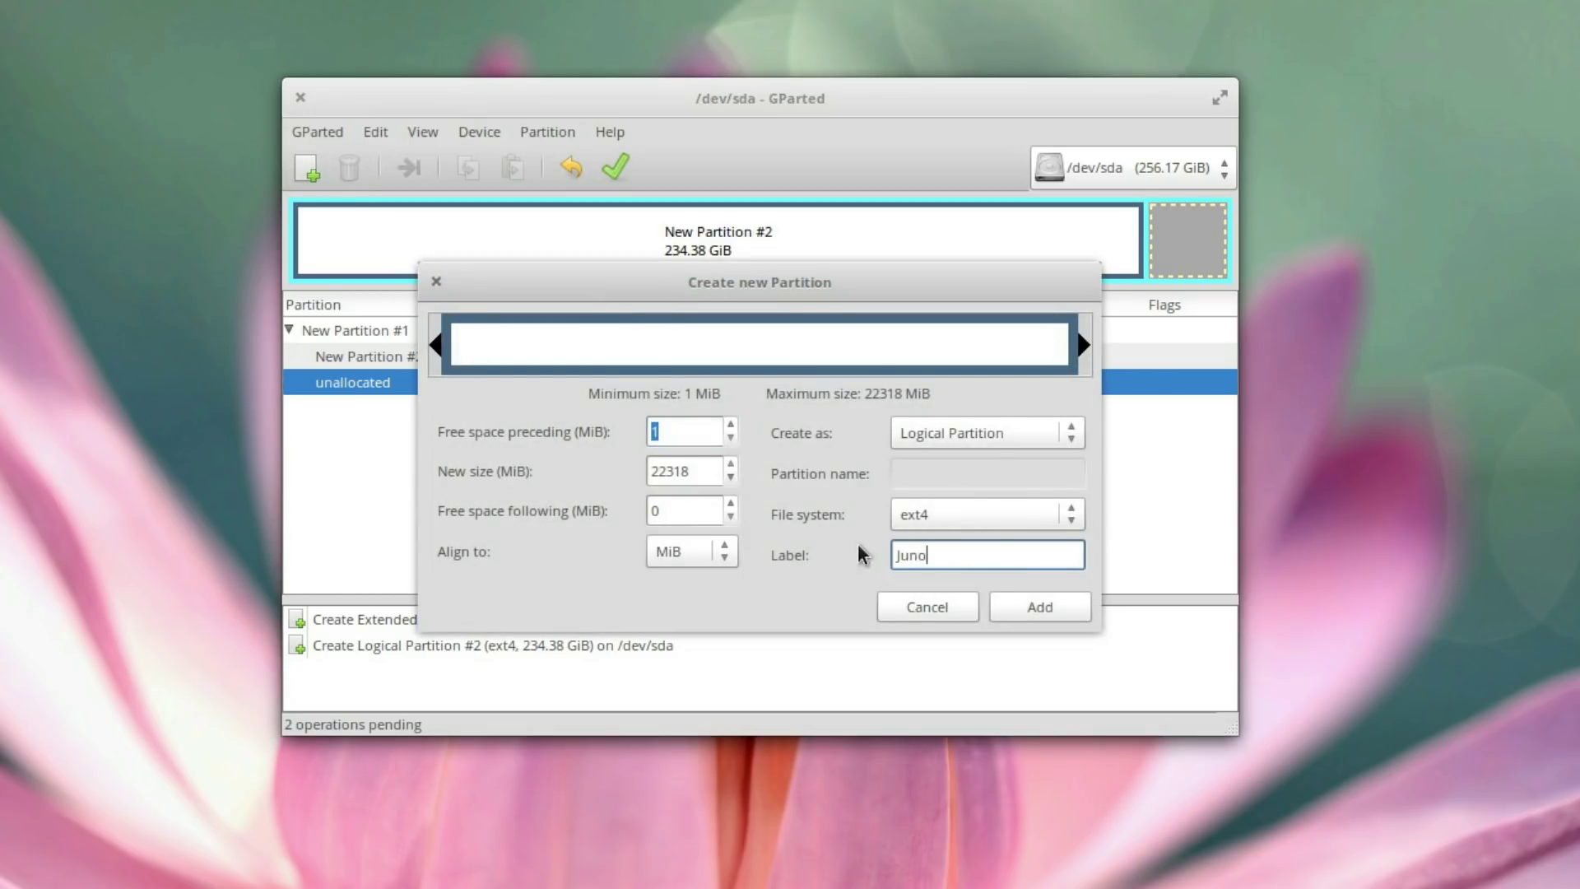
pyautogui.click(961, 419)
pyautogui.click(966, 437)
pyautogui.click(1030, 596)
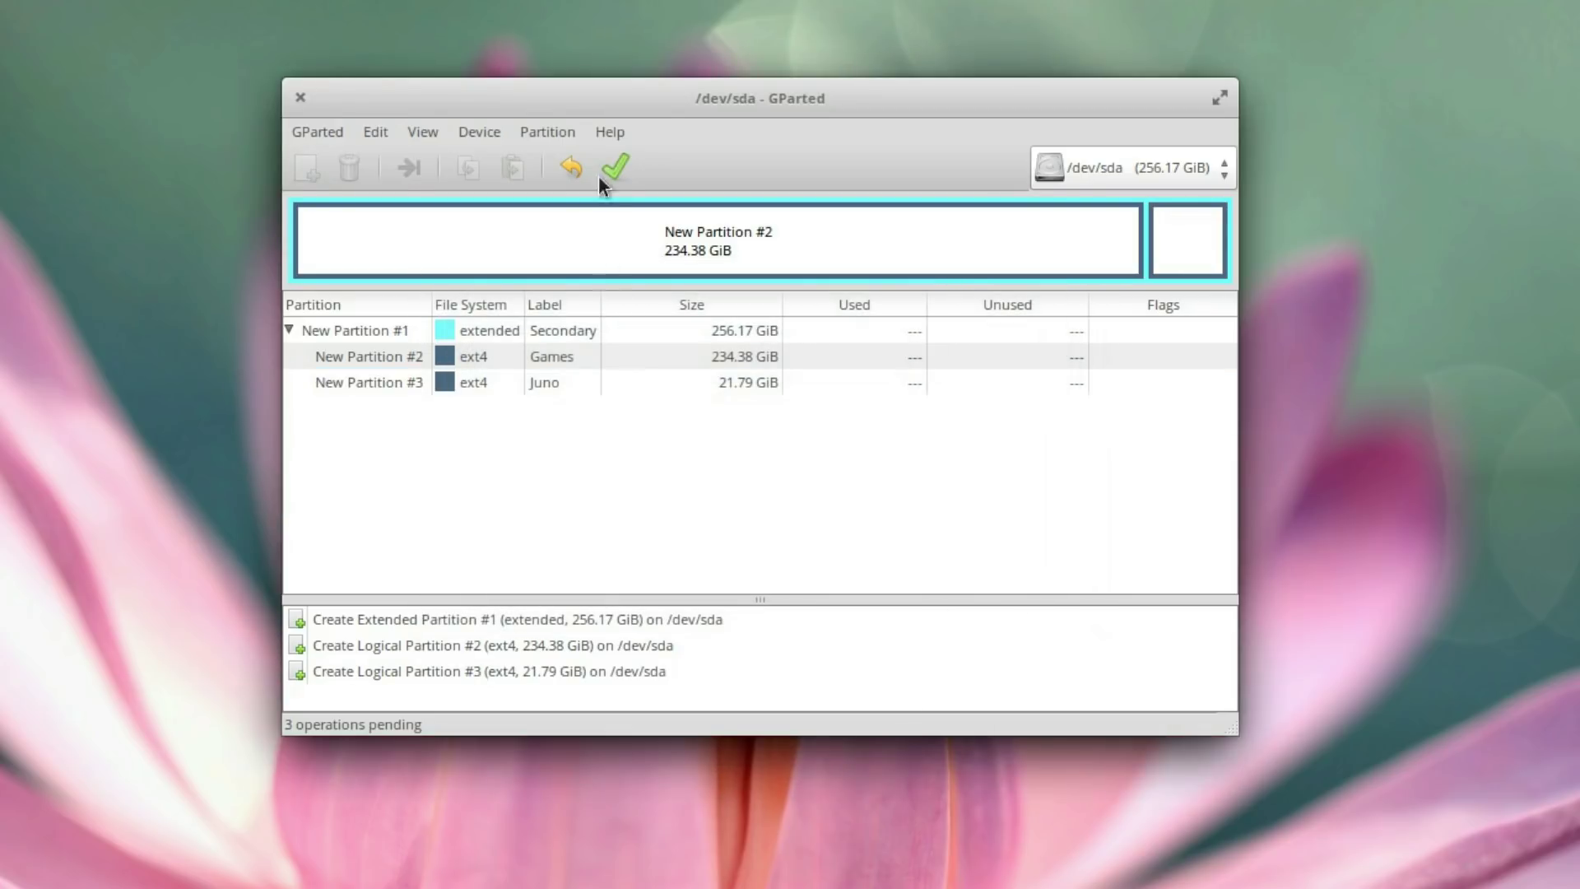
# Apply the three queued operations, confirm the warning, and select the new /dev/sda6 Juno partition
pyautogui.click(618, 167)
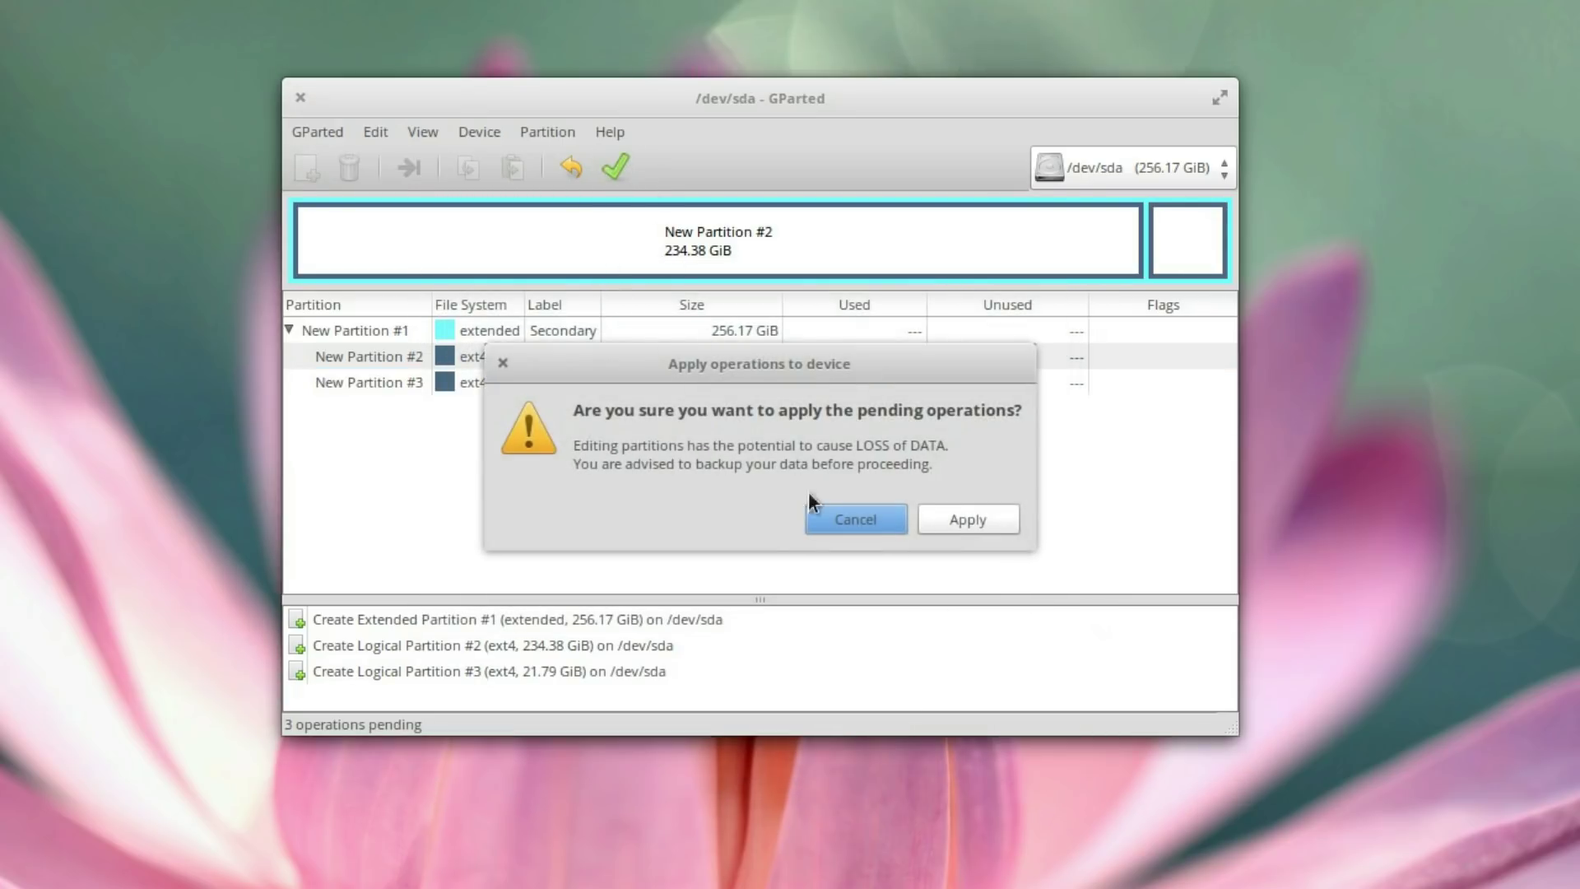
pyautogui.click(971, 520)
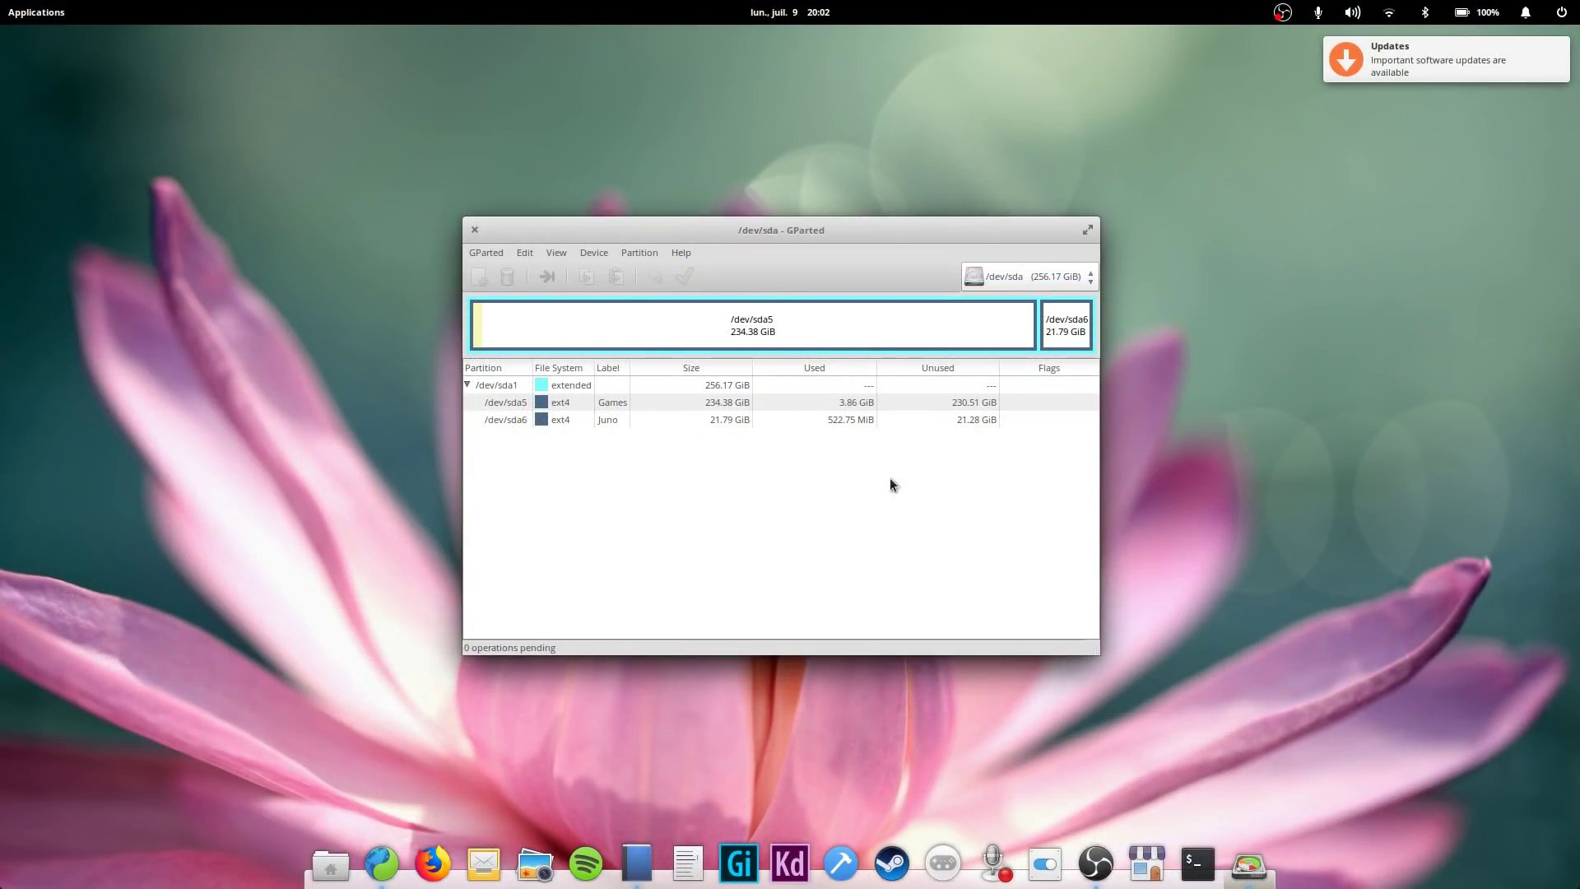
pyautogui.click(618, 415)
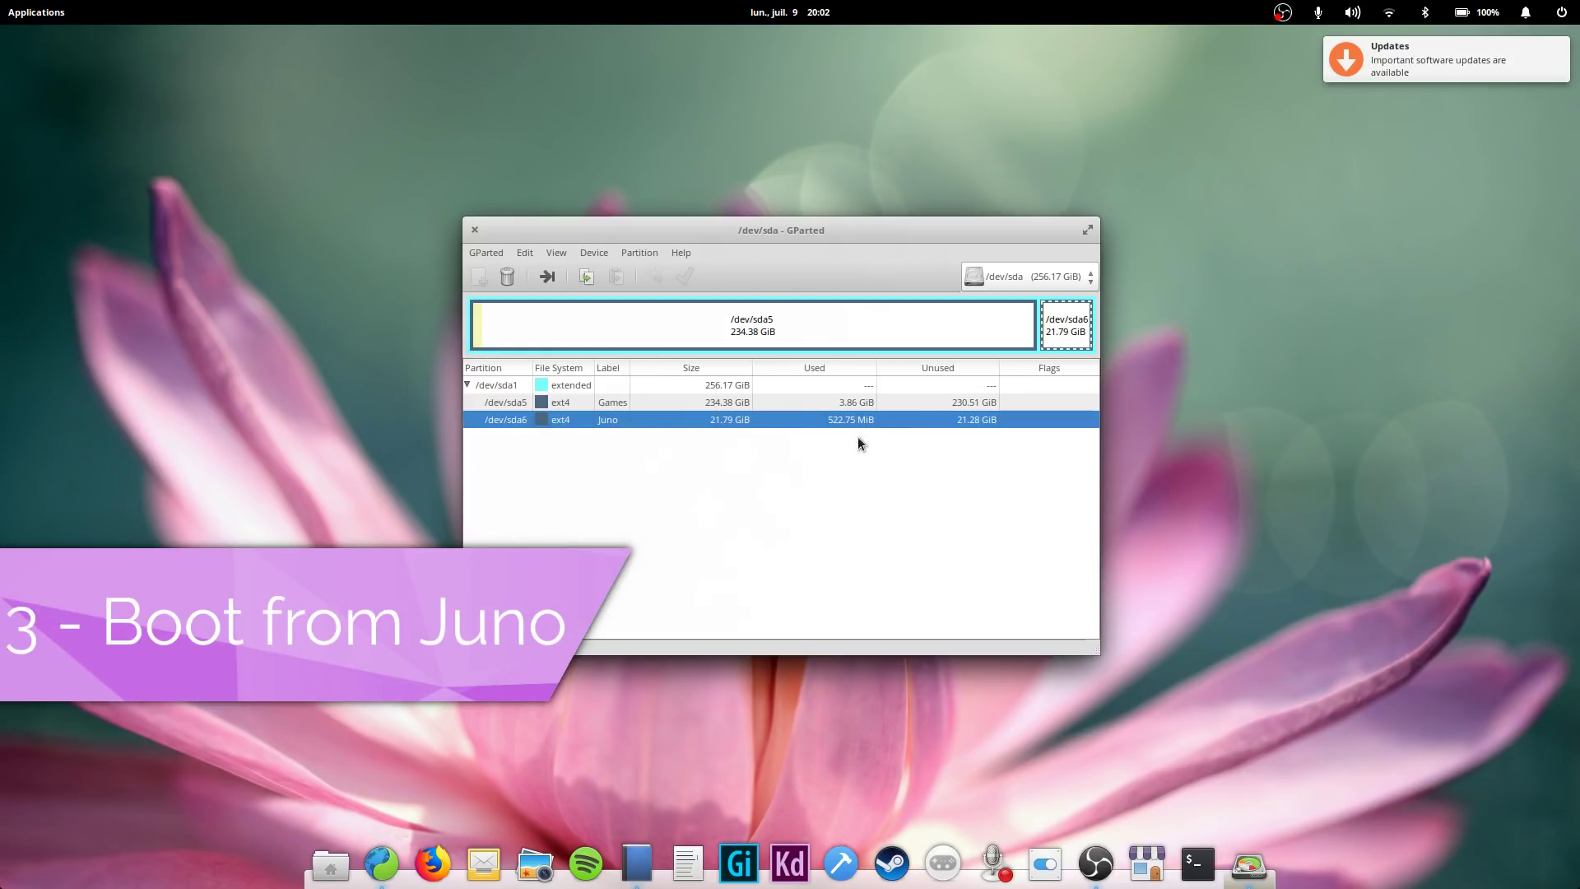
# Close GParted and shut down the computer to boot the Juno live USB
pyautogui.click(474, 231)
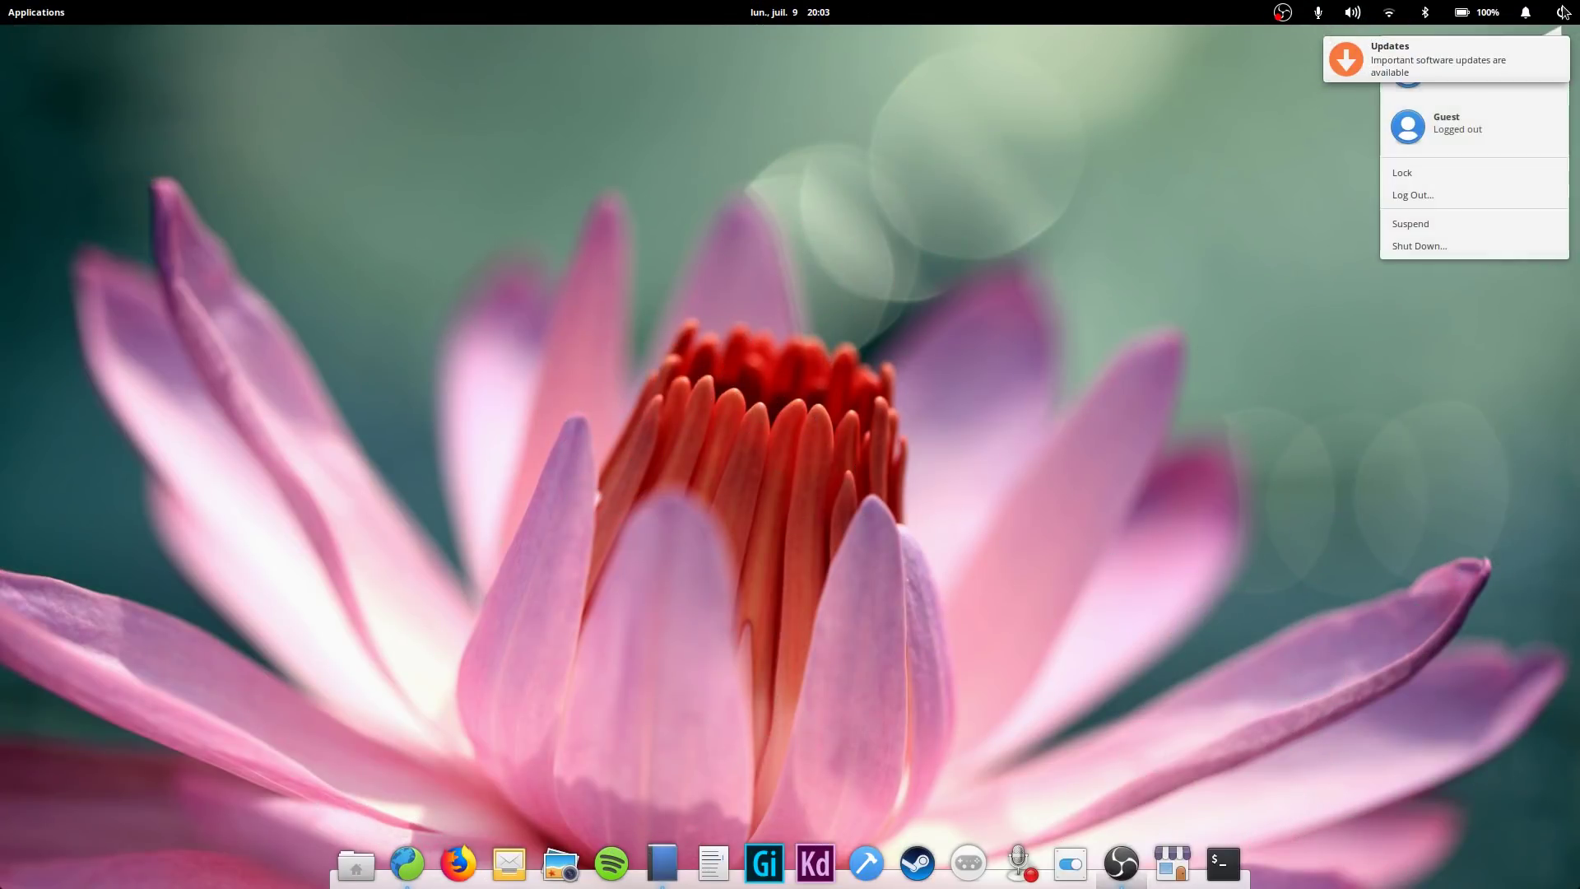
pyautogui.click(1484, 246)
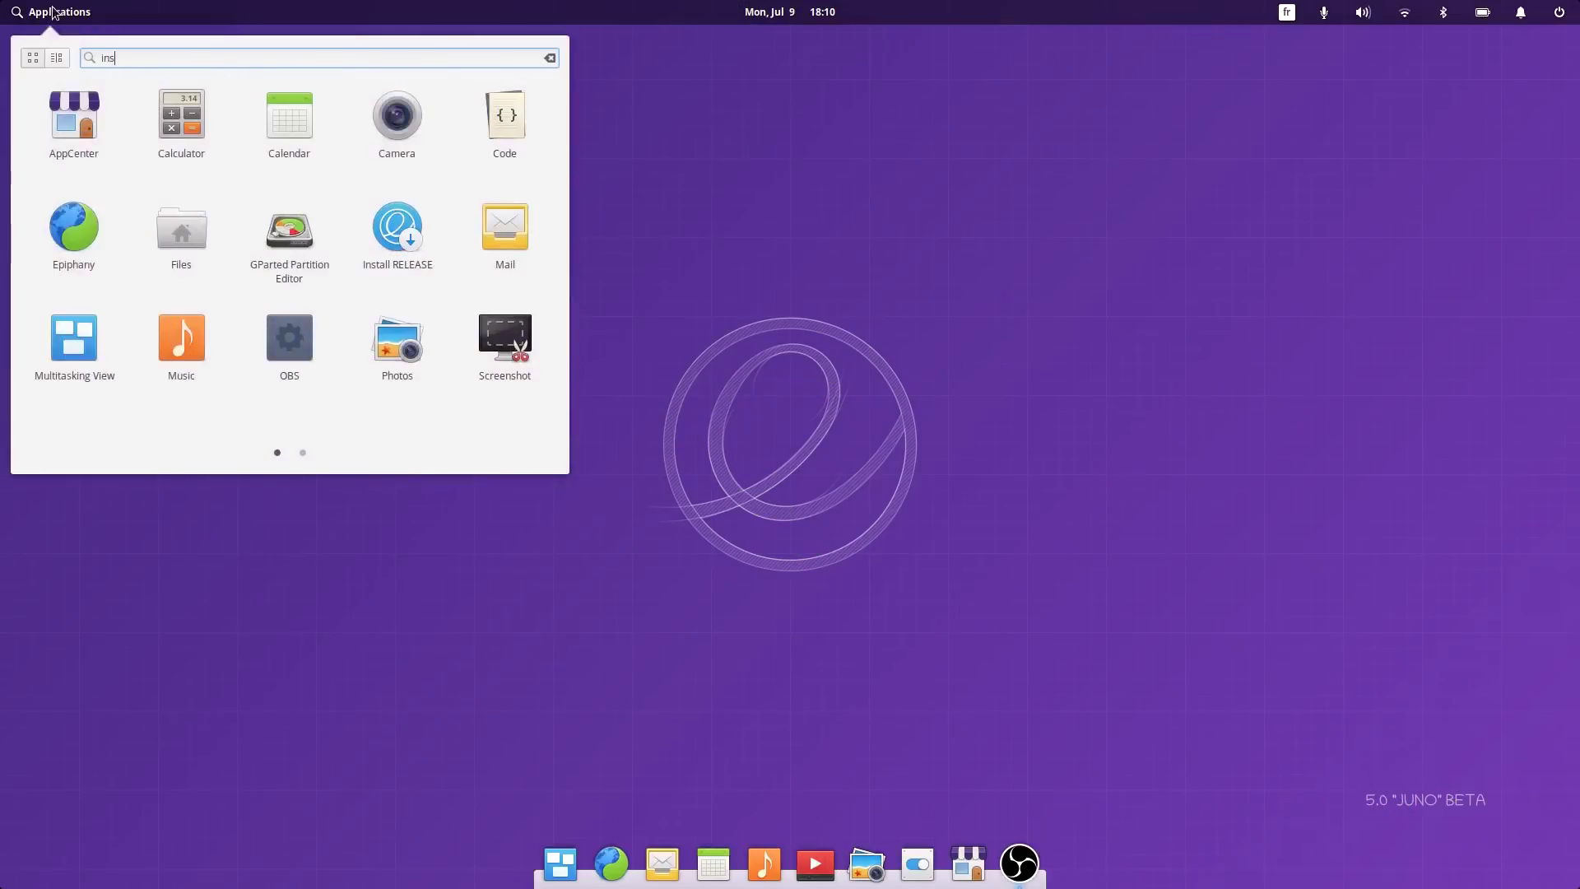
# Launch the elementary OS installer, choose English, and select Something else for manual partitioning
pyautogui.write('install')
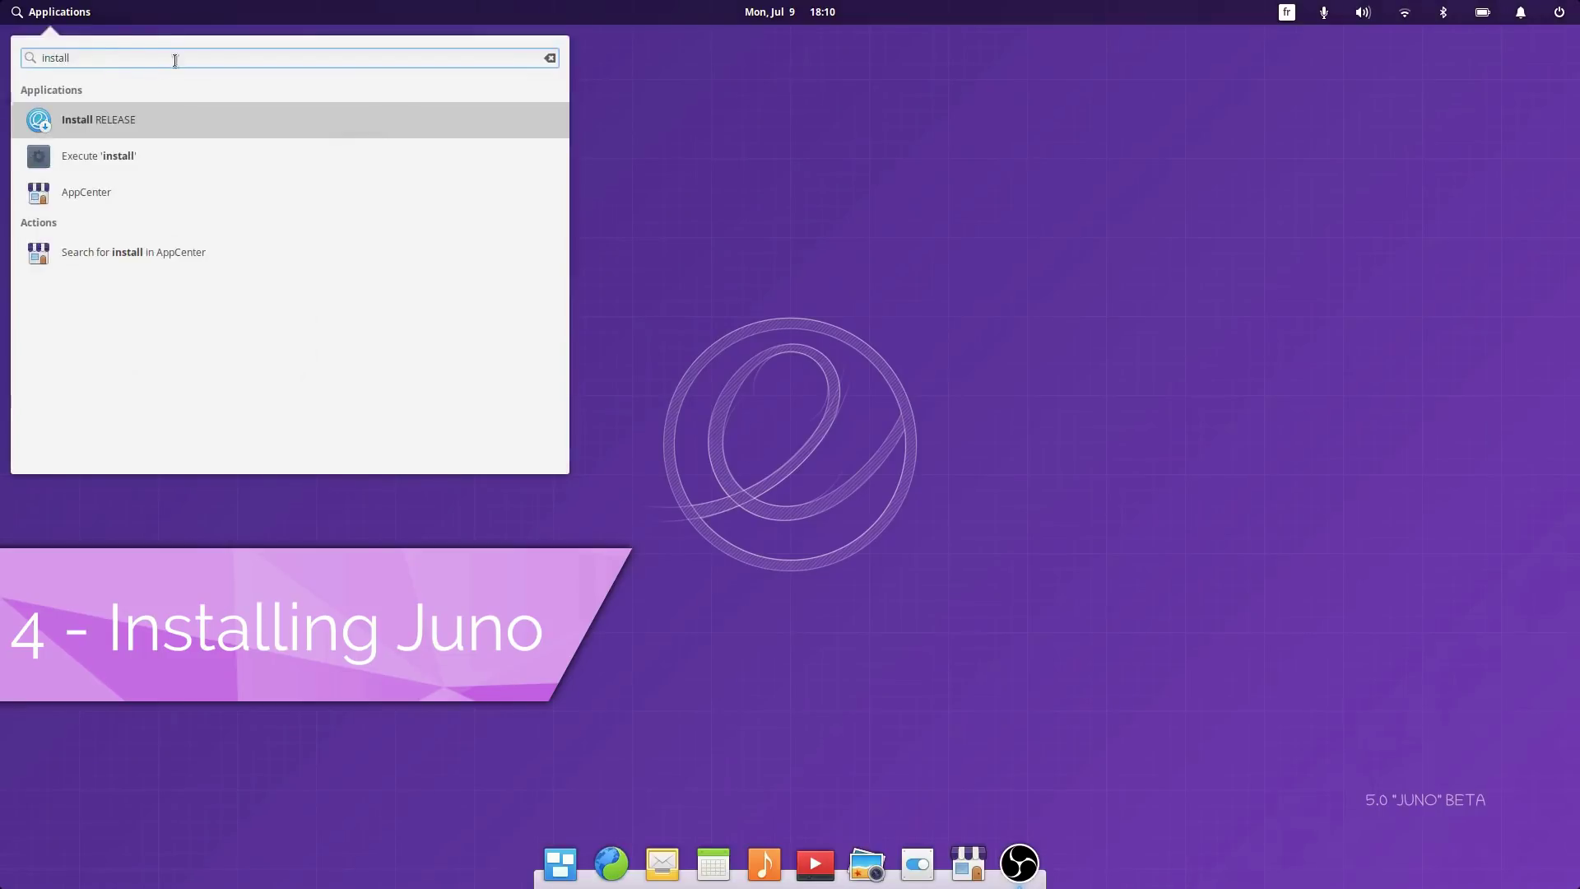
pyautogui.click(124, 121)
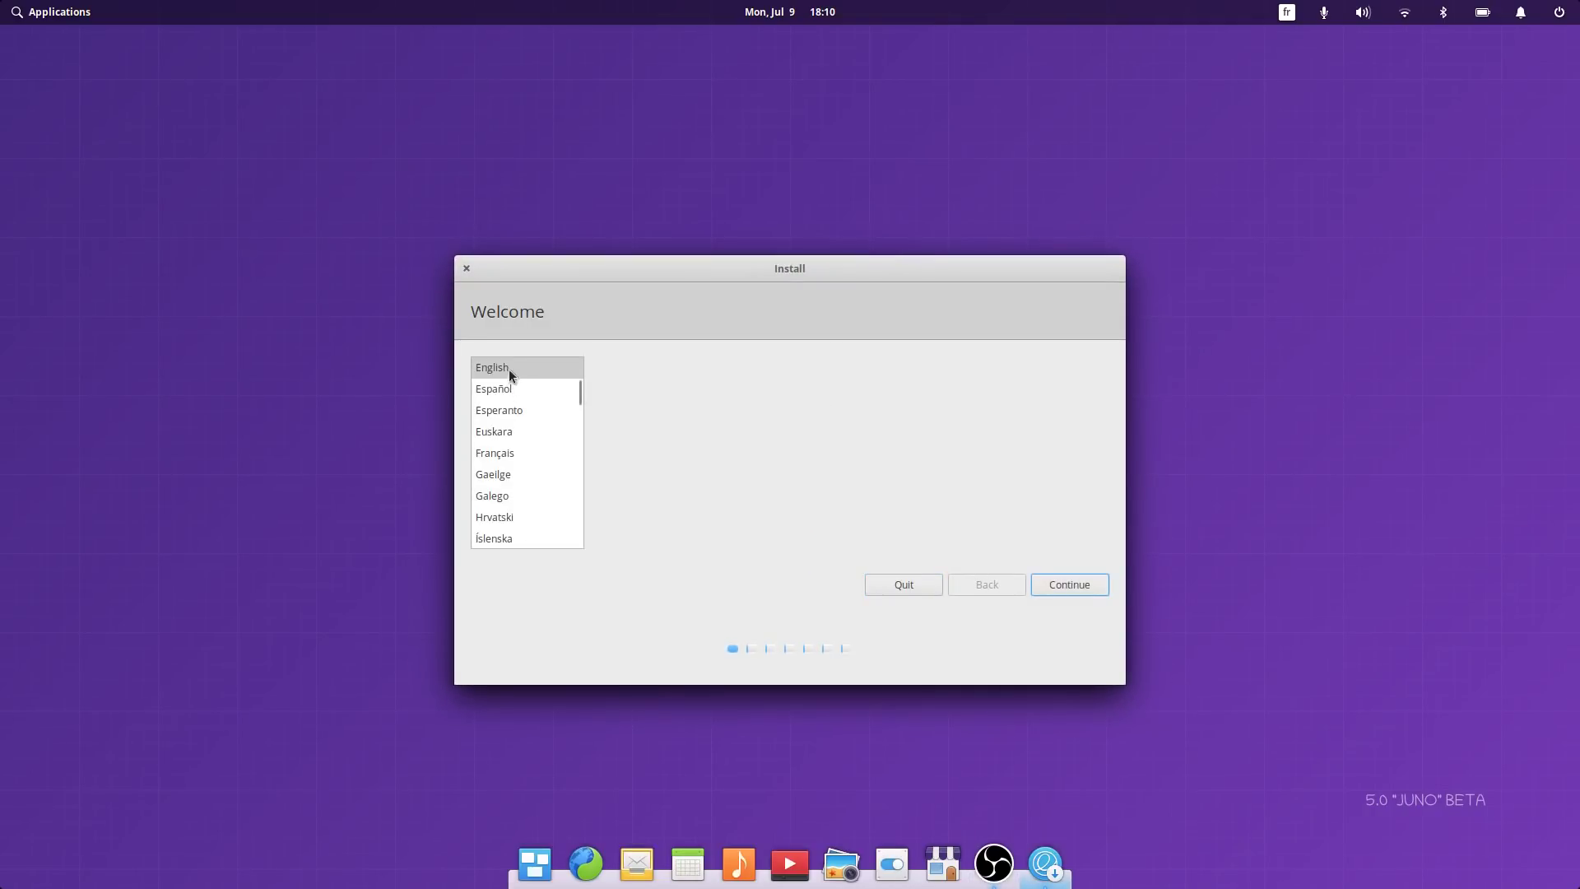
pyautogui.click(508, 368)
pyautogui.click(1072, 584)
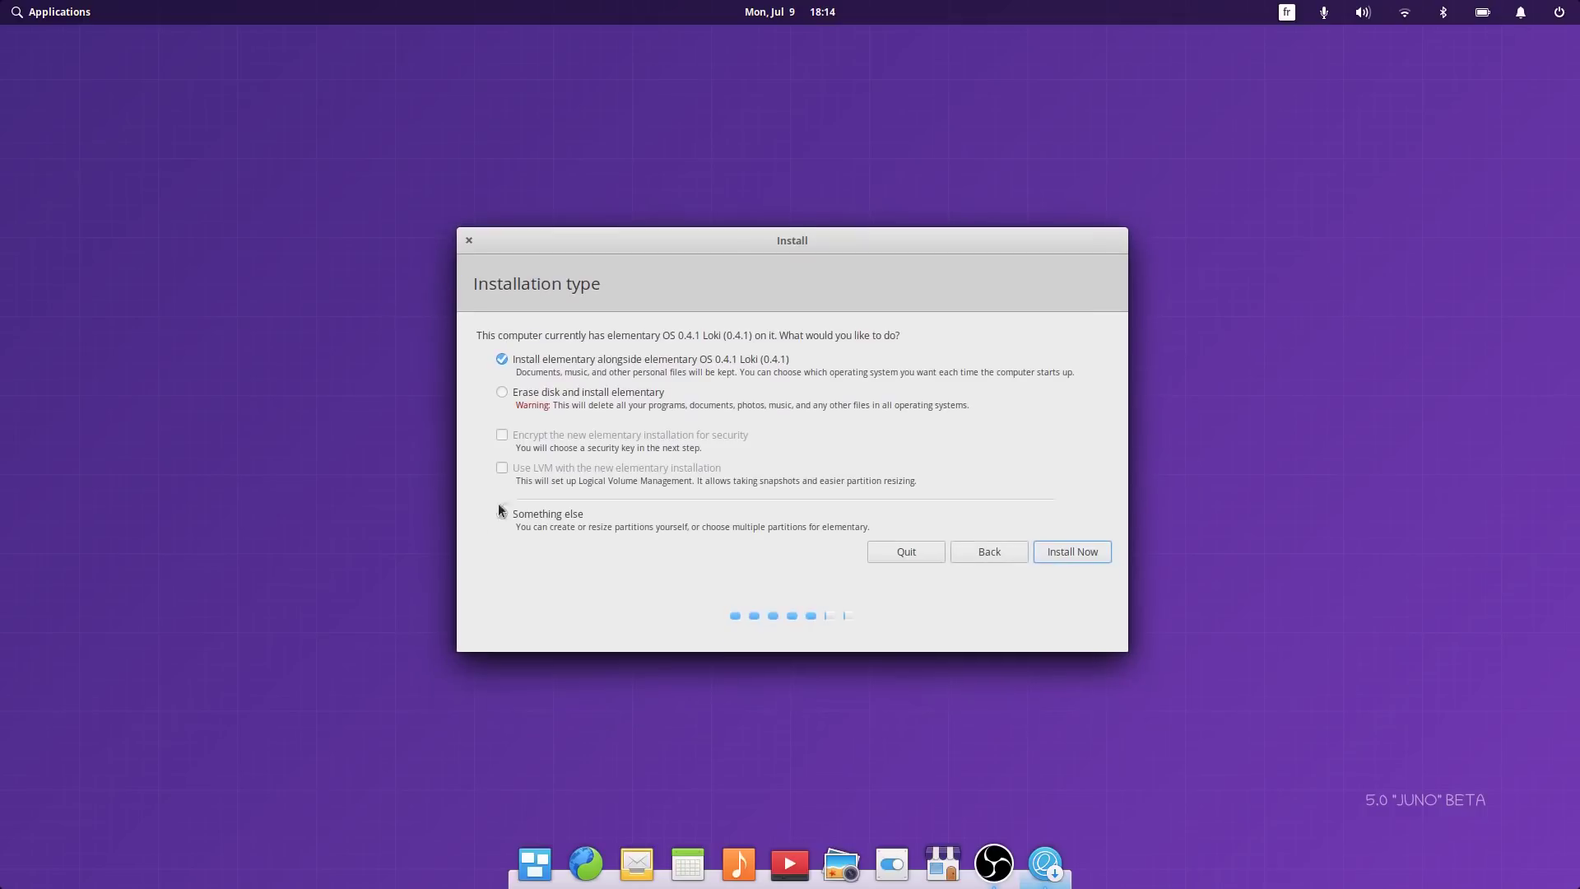
pyautogui.click(541, 514)
pyautogui.click(1079, 556)
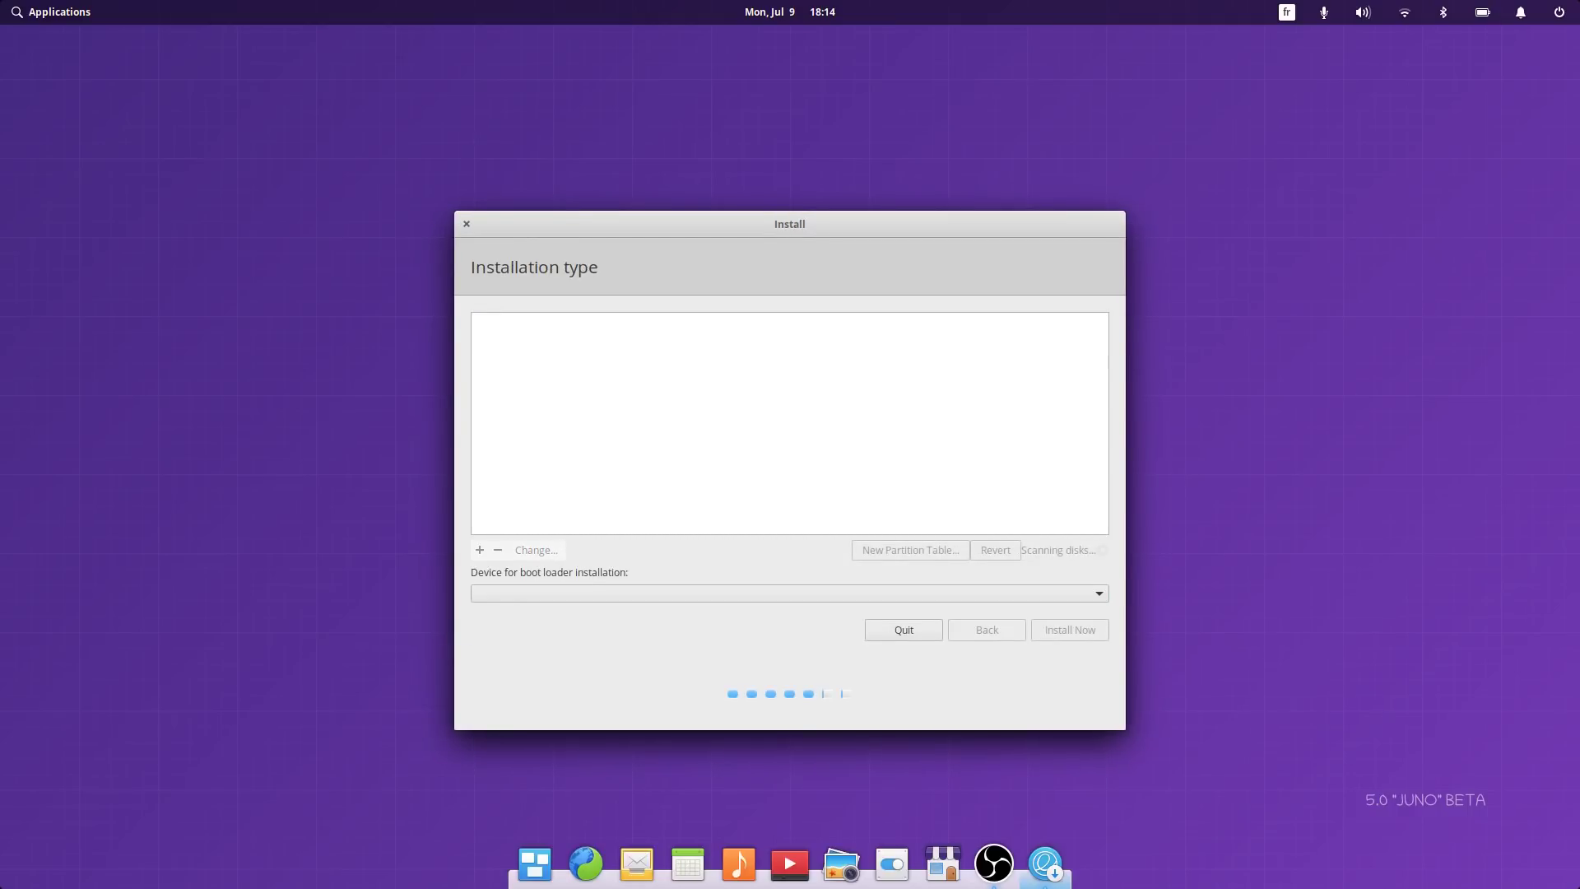
# Put the boot loader on /dev/sdb and set sda6 to Ext4 mounted at /
pyautogui.click(696, 593)
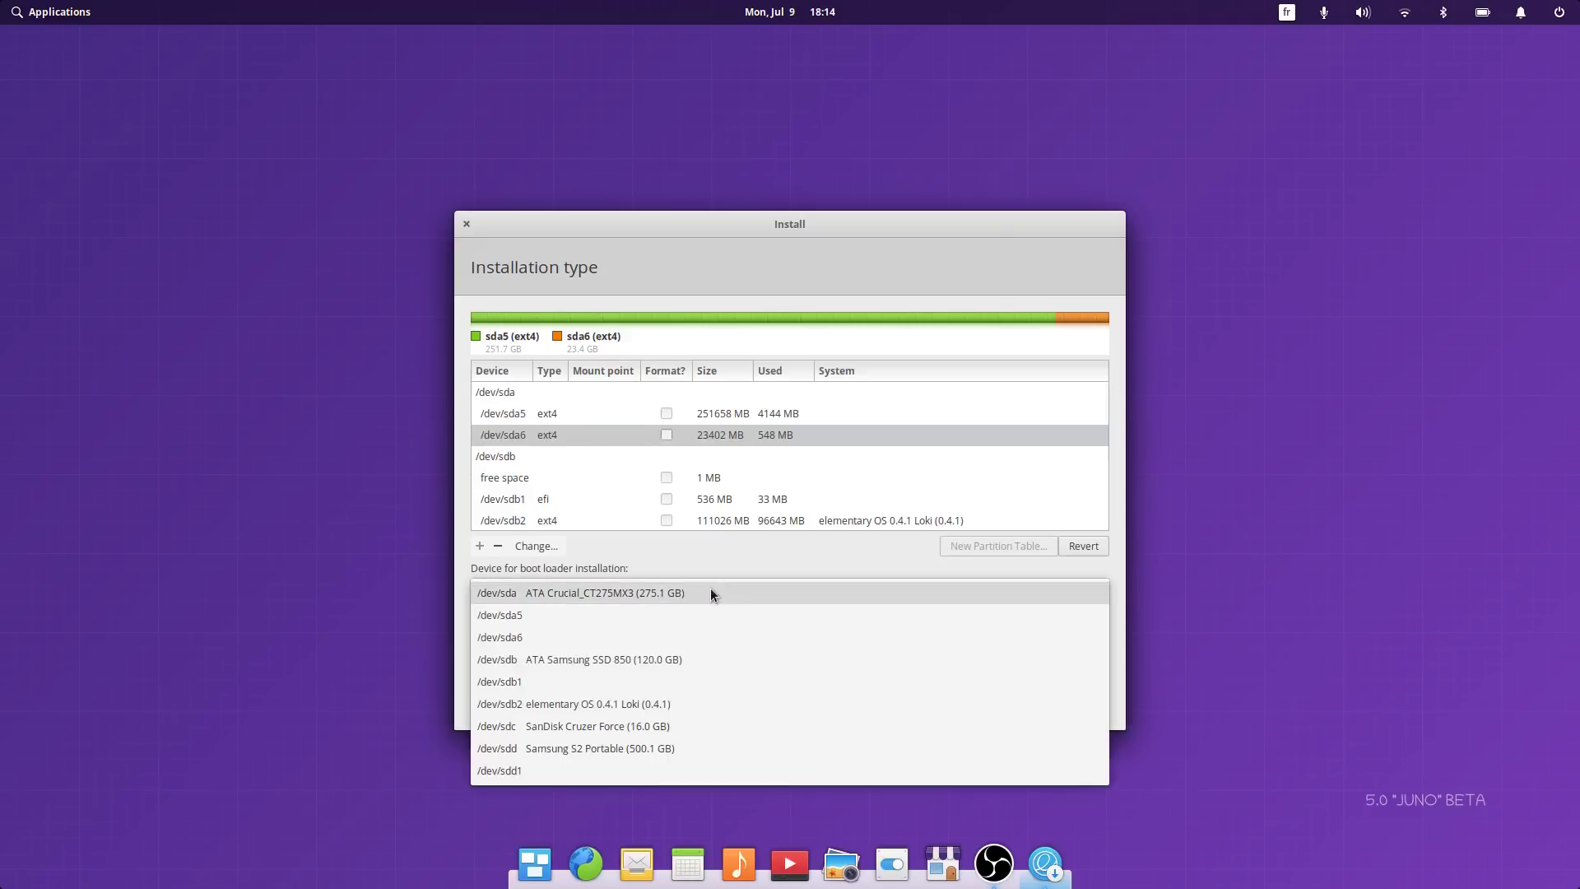
pyautogui.click(694, 659)
pyautogui.rightClick(547, 435)
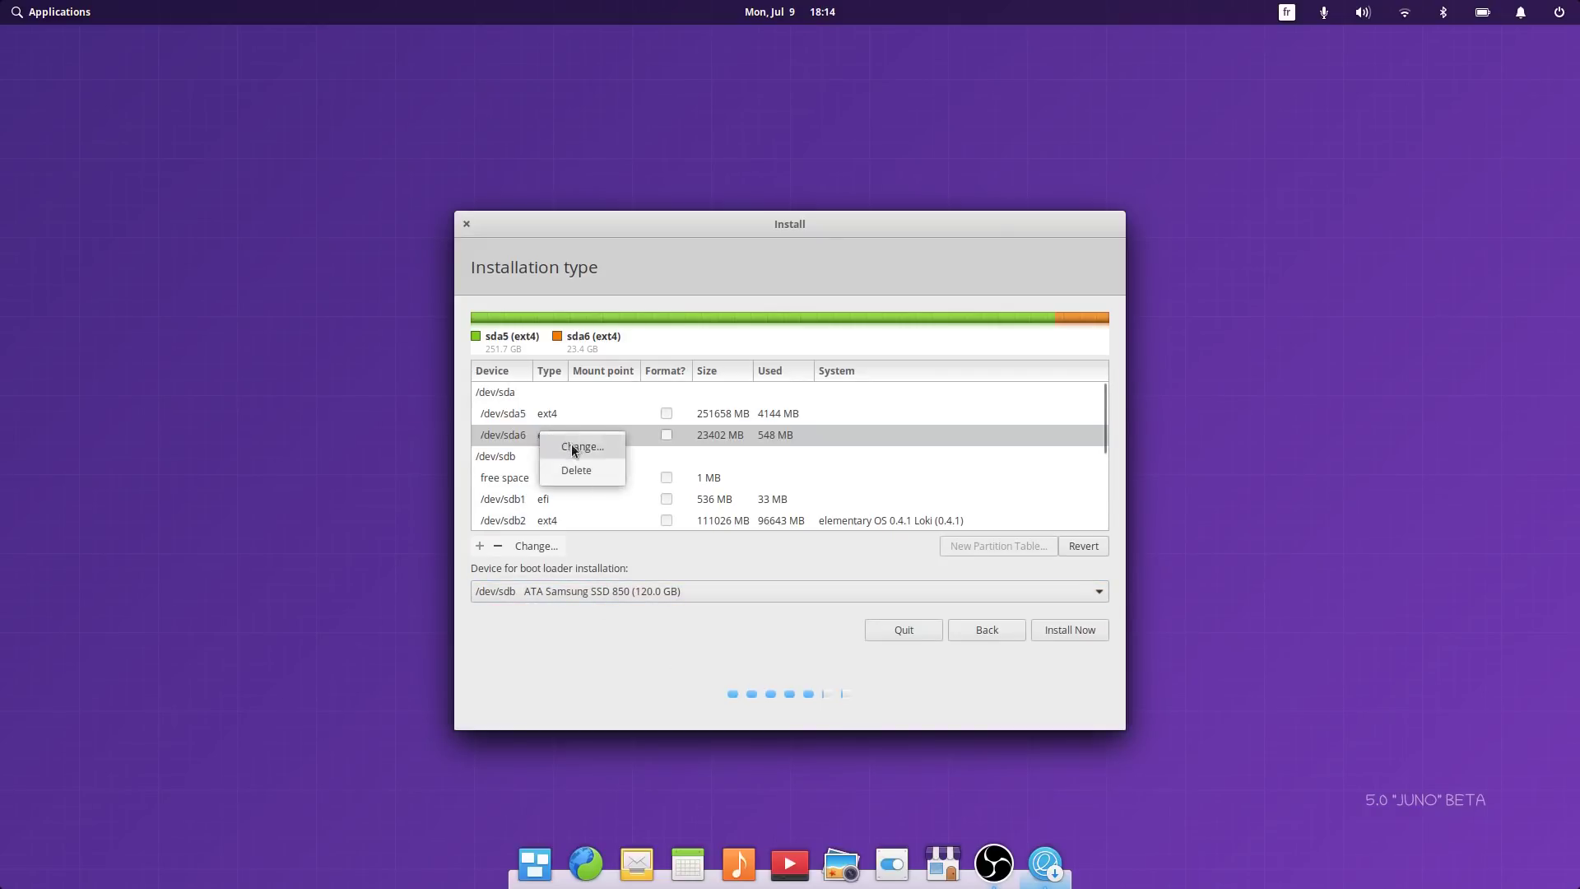
pyautogui.click(573, 447)
pyautogui.click(832, 450)
pyautogui.click(807, 252)
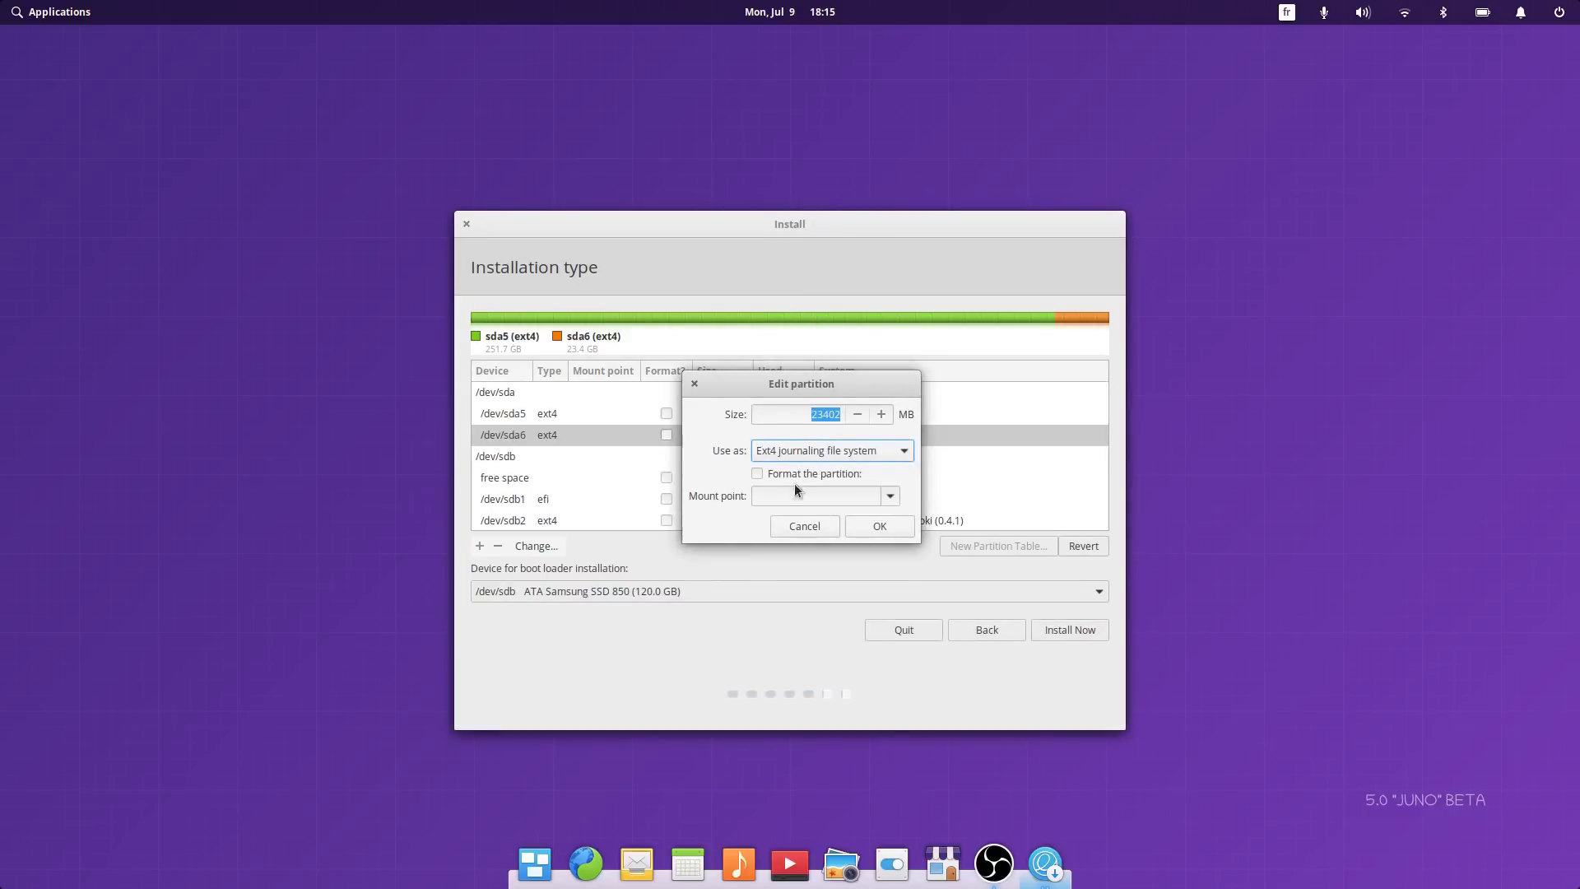
pyautogui.click(890, 496)
pyautogui.click(852, 517)
pyautogui.click(879, 527)
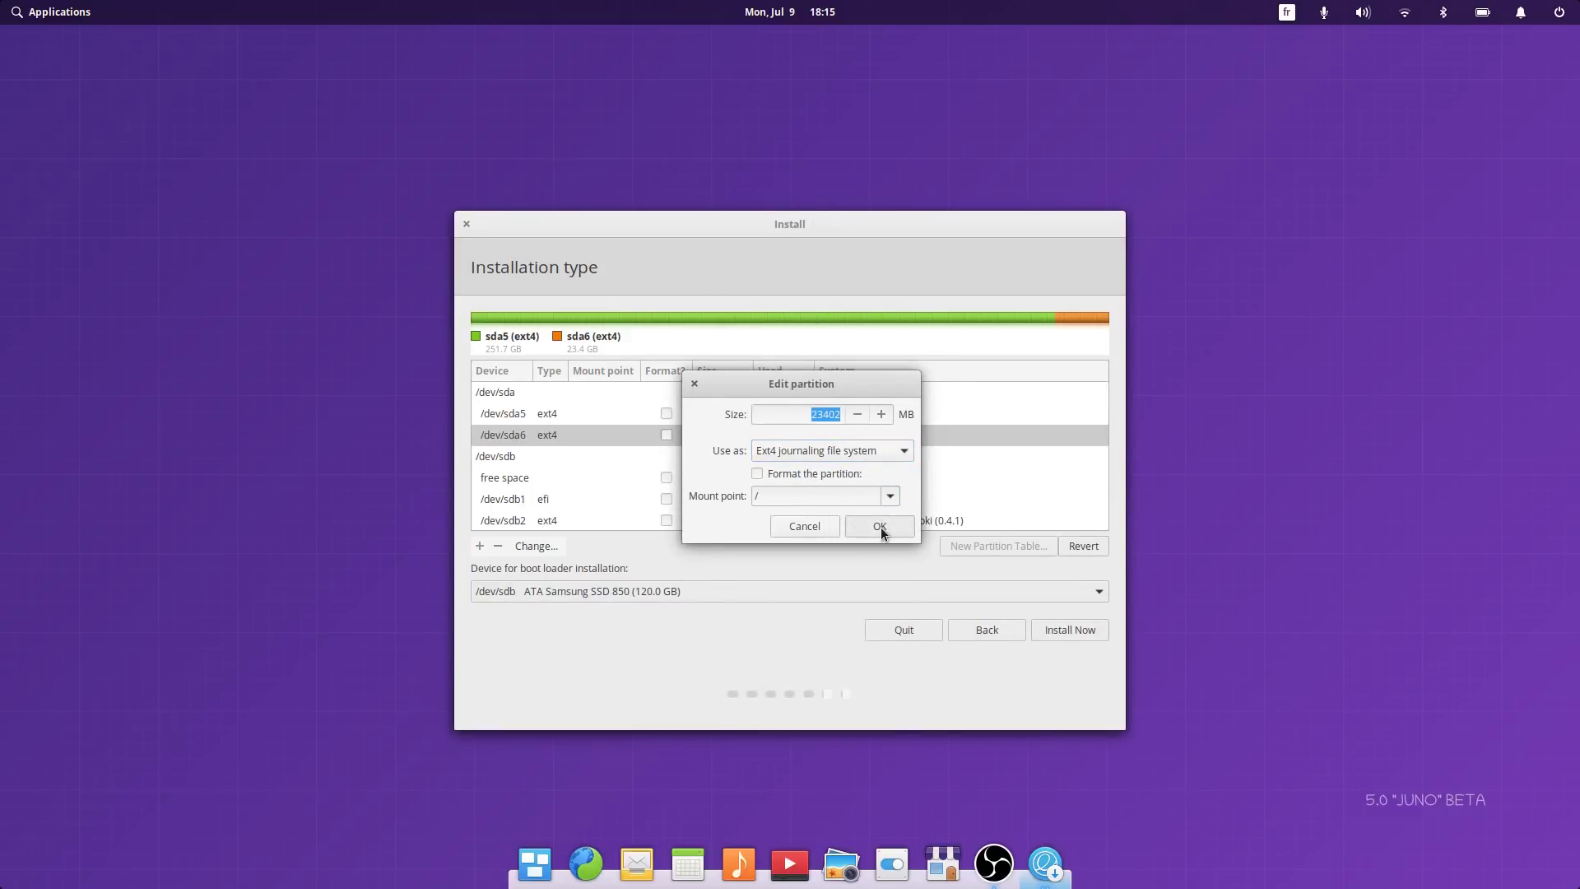
# Apply the sda6 change and accept the write-changes and unformatted-root warnings
pyautogui.doubleClick(807, 445)
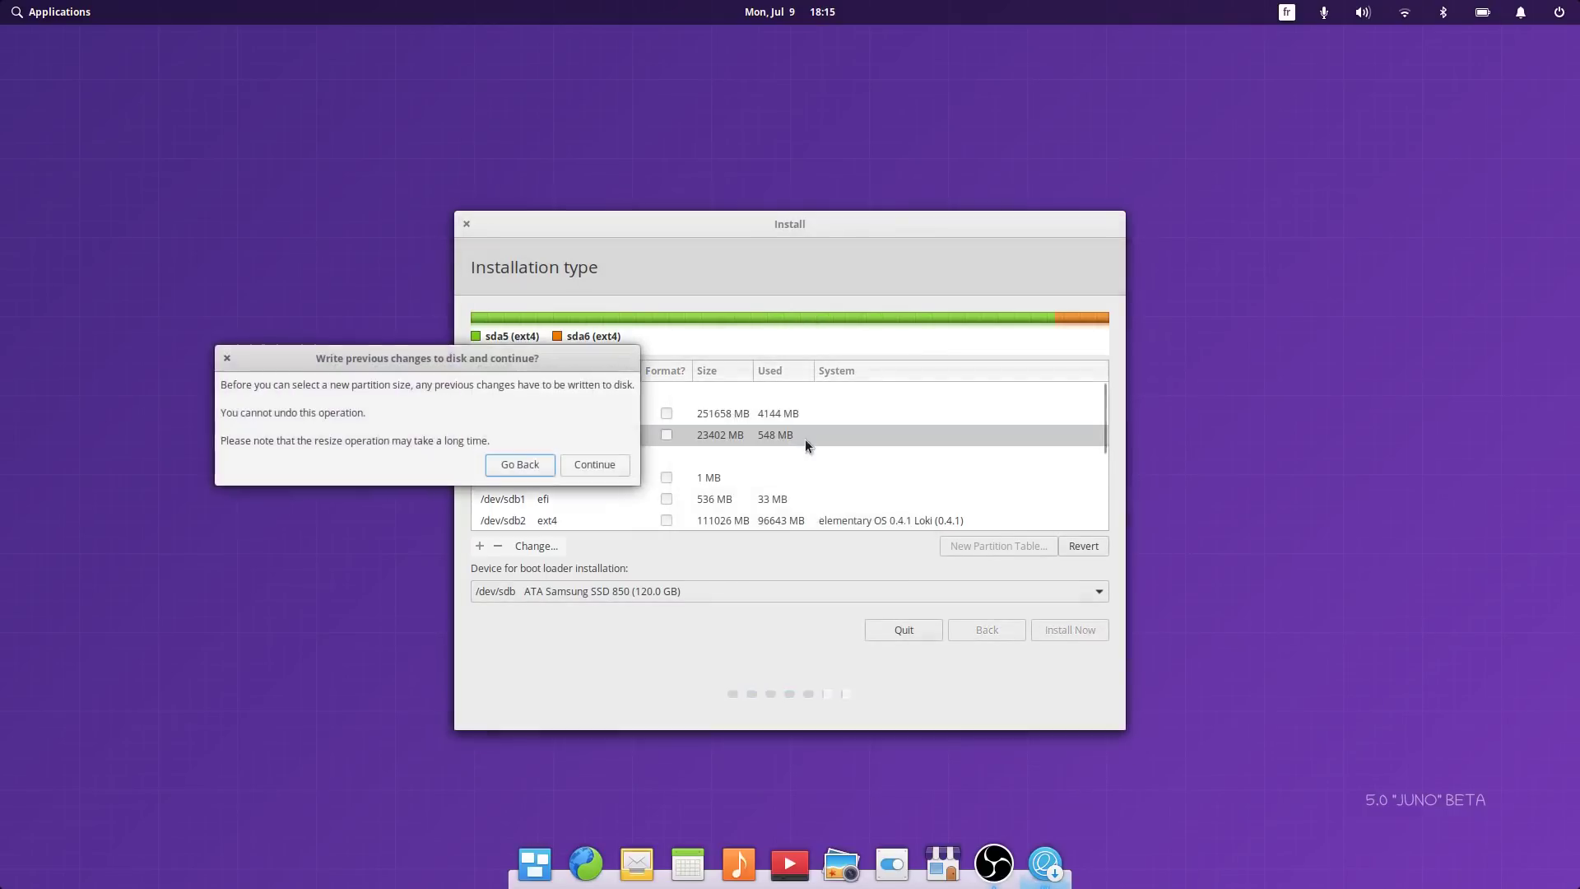
pyautogui.click(601, 466)
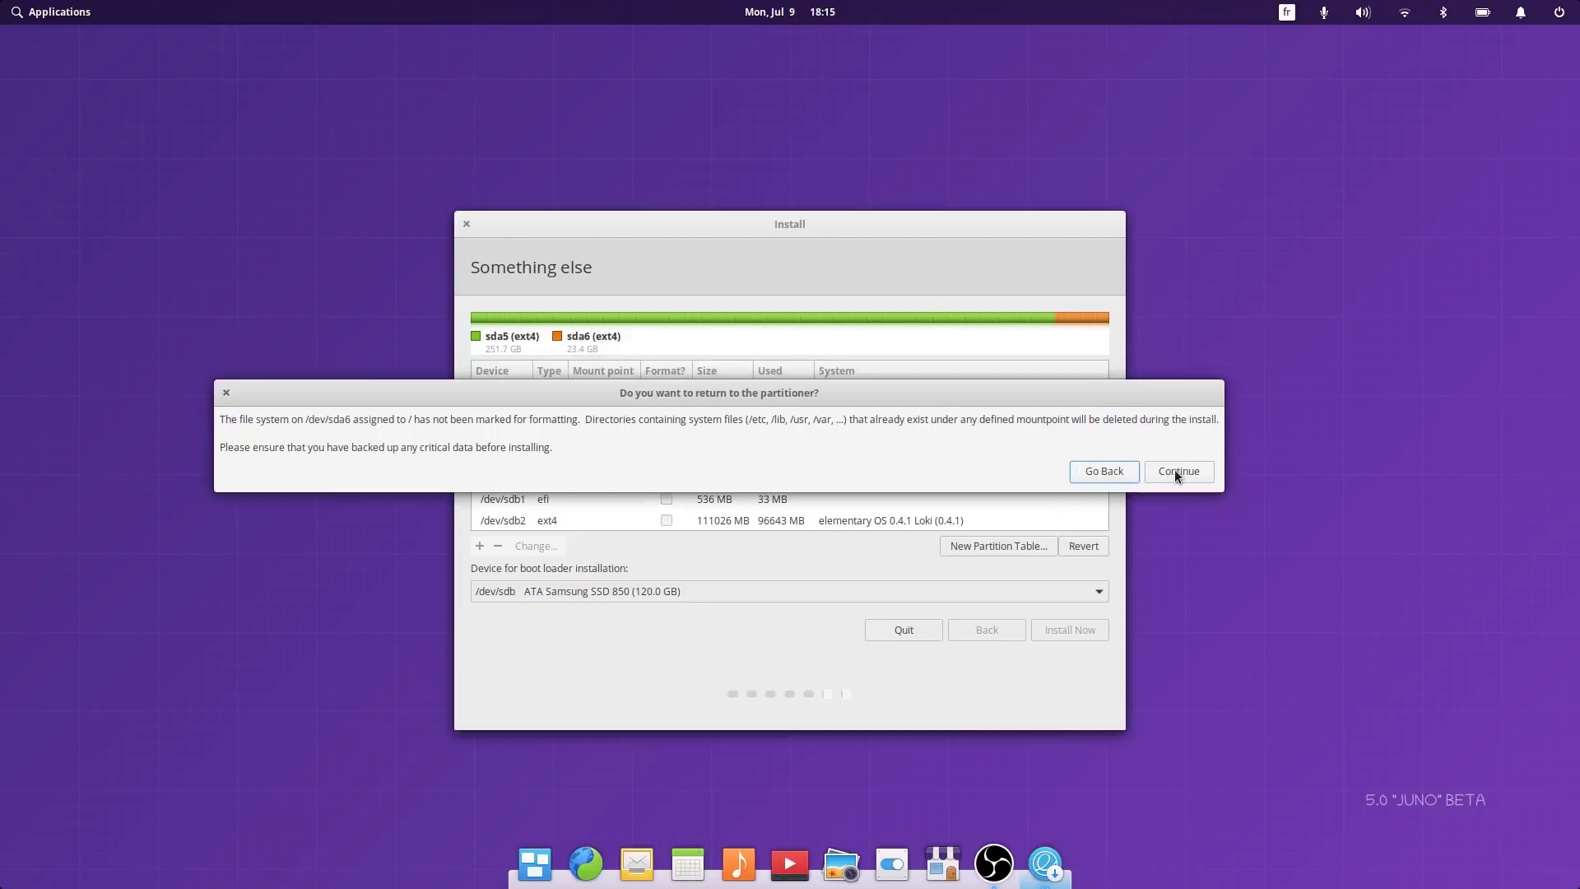
pyautogui.click(1181, 470)
pyautogui.moveTo(554, 432); pyautogui.dragTo(971, 473)
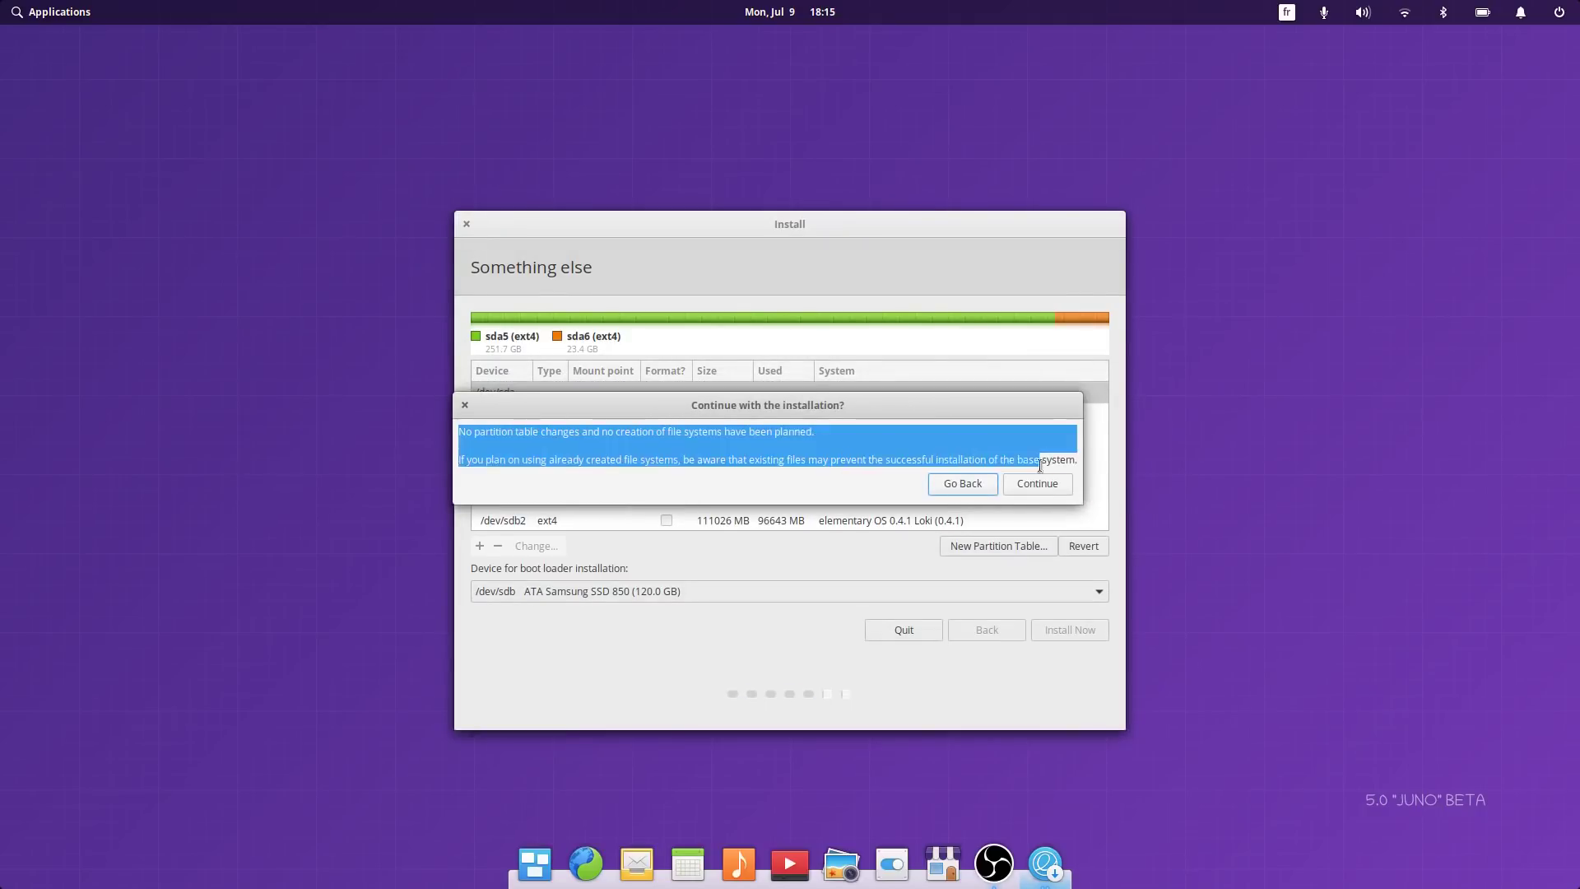
pyautogui.click(1037, 483)
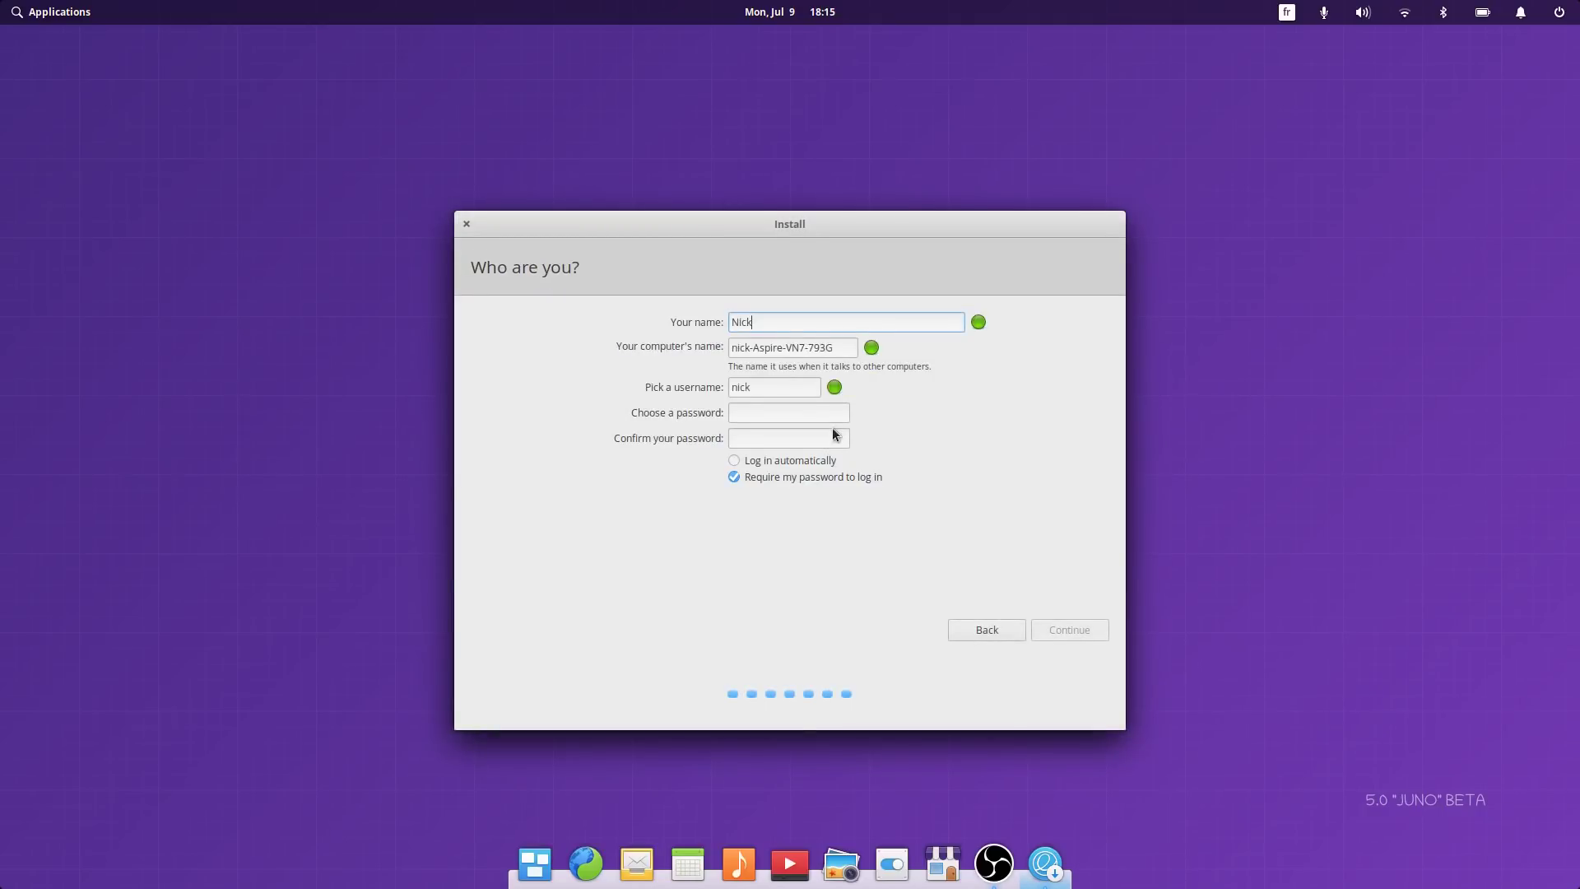
# Enter the computer name and account password, start the installation, and expand the installation log
pyautogui.write('Nick-myfreakingPC')
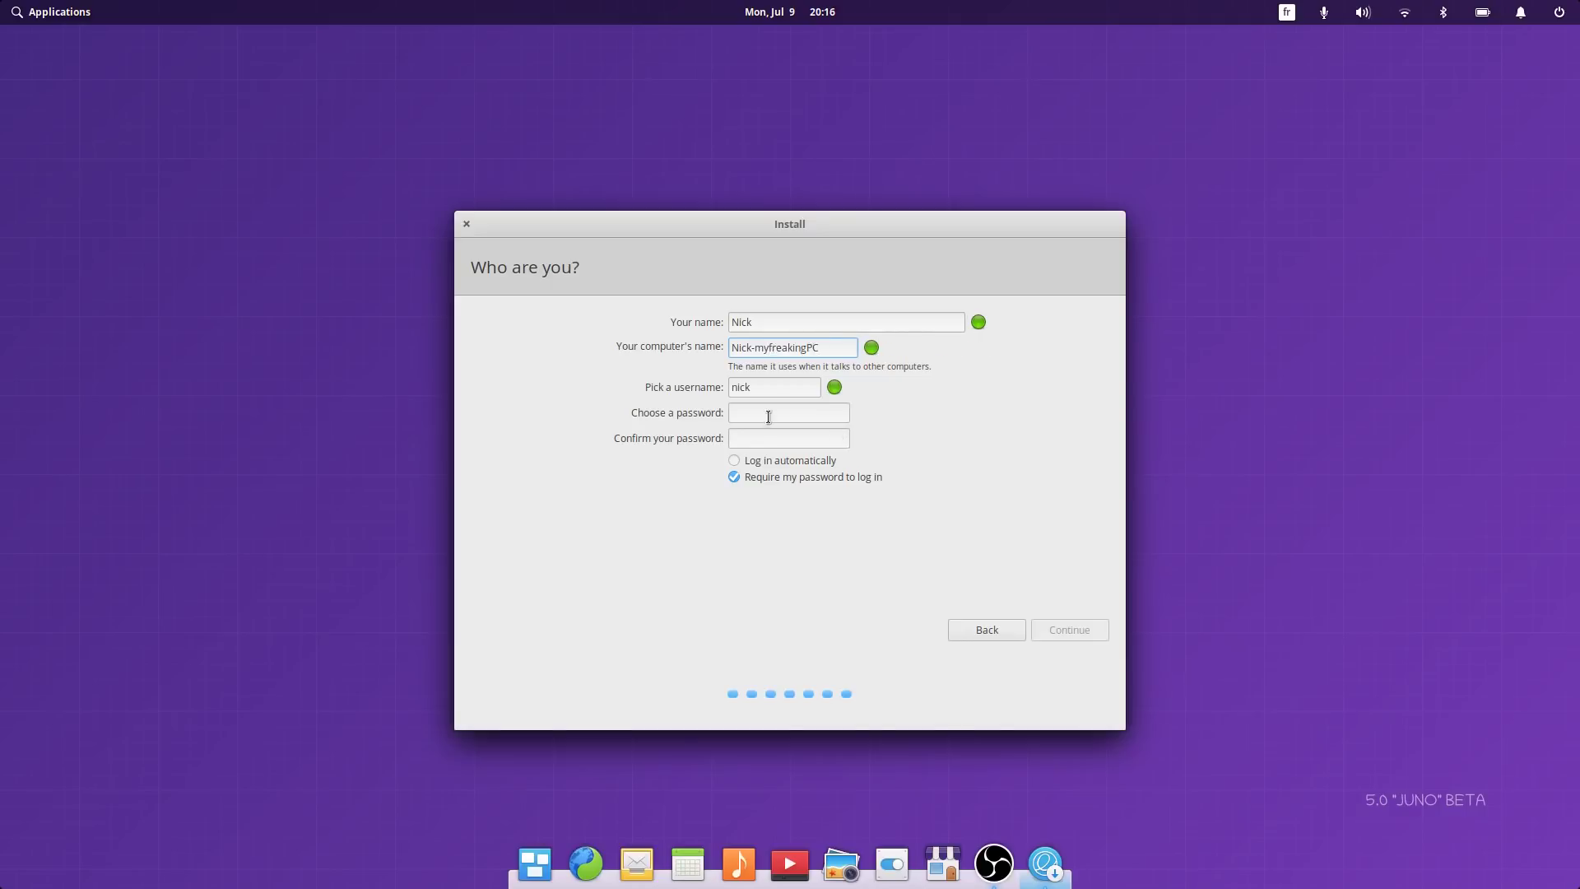
pyautogui.click(768, 416)
pyautogui.write('●●●●●●●●●●●●')
pyautogui.press('Tab')
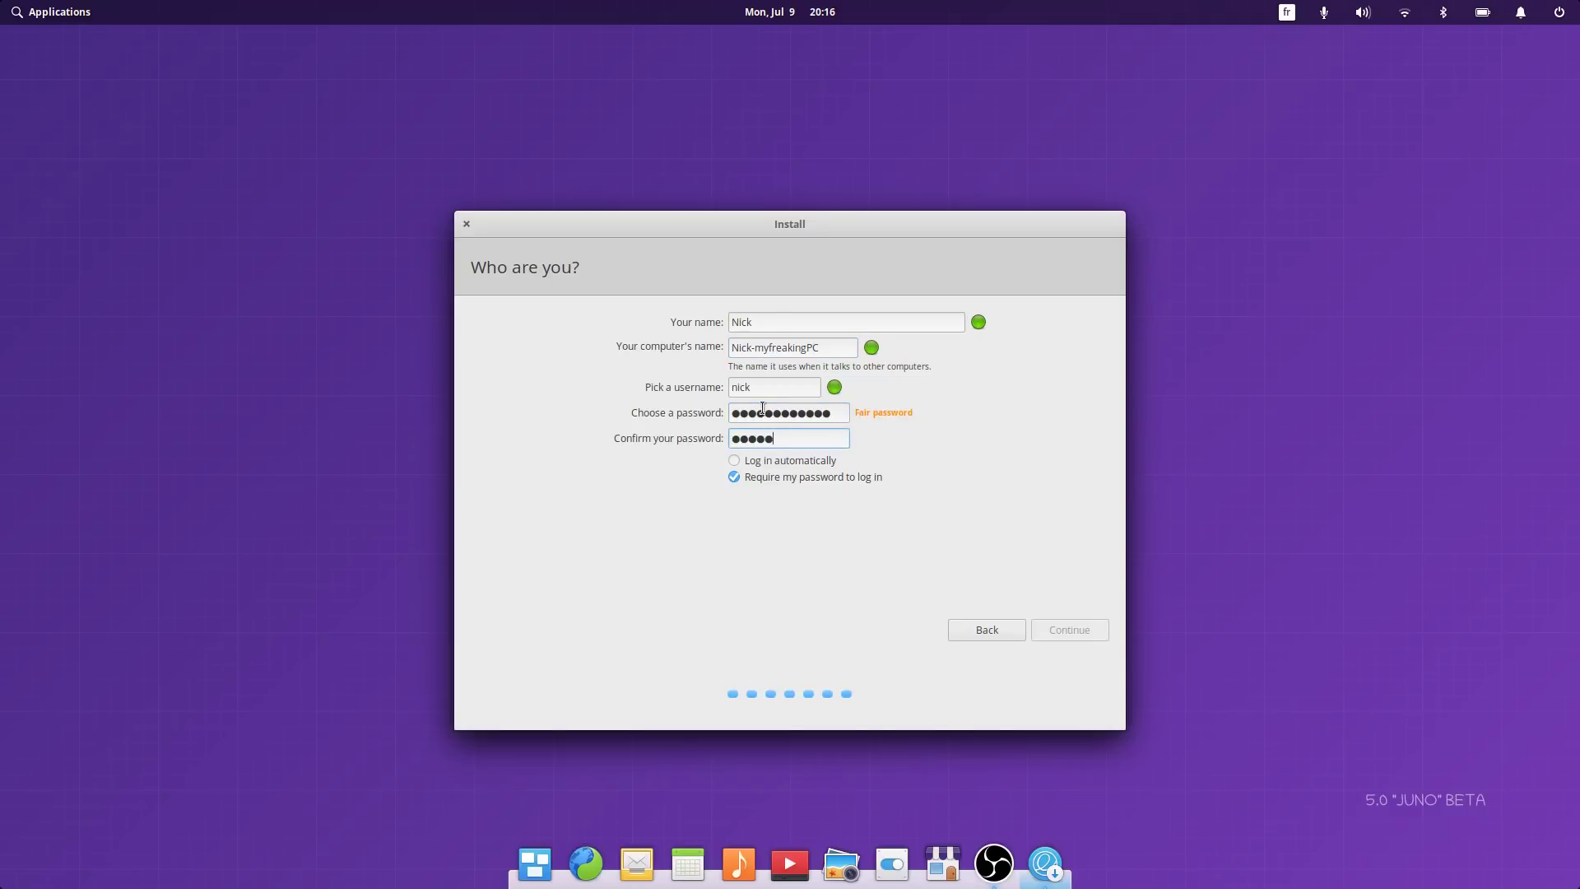
pyautogui.write('●●●●●●●')
pyautogui.click(1068, 630)
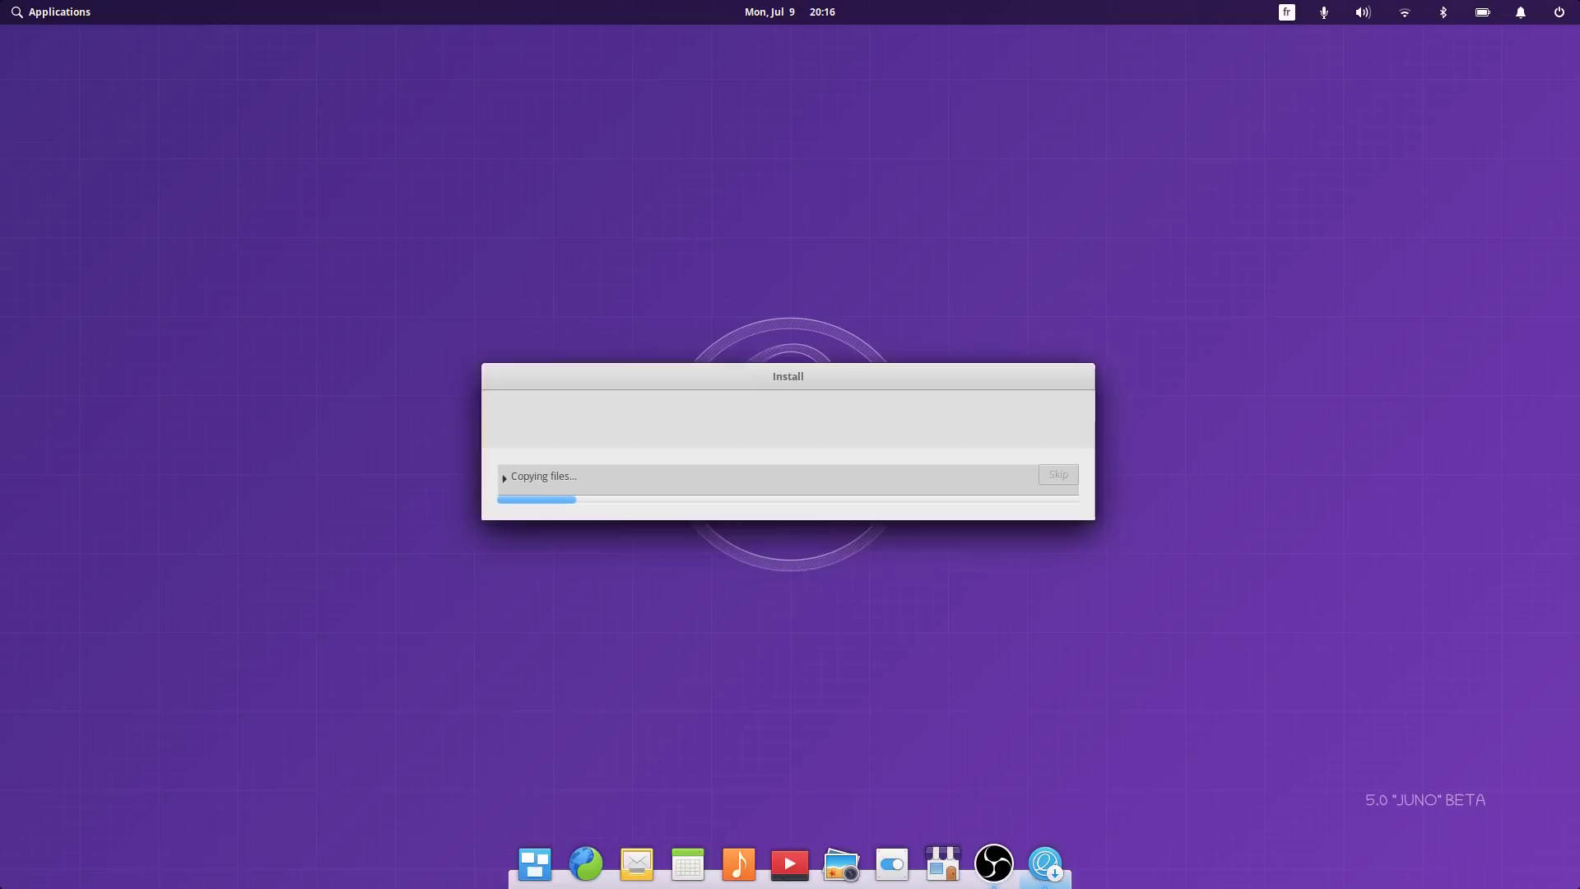
pyautogui.click(506, 476)
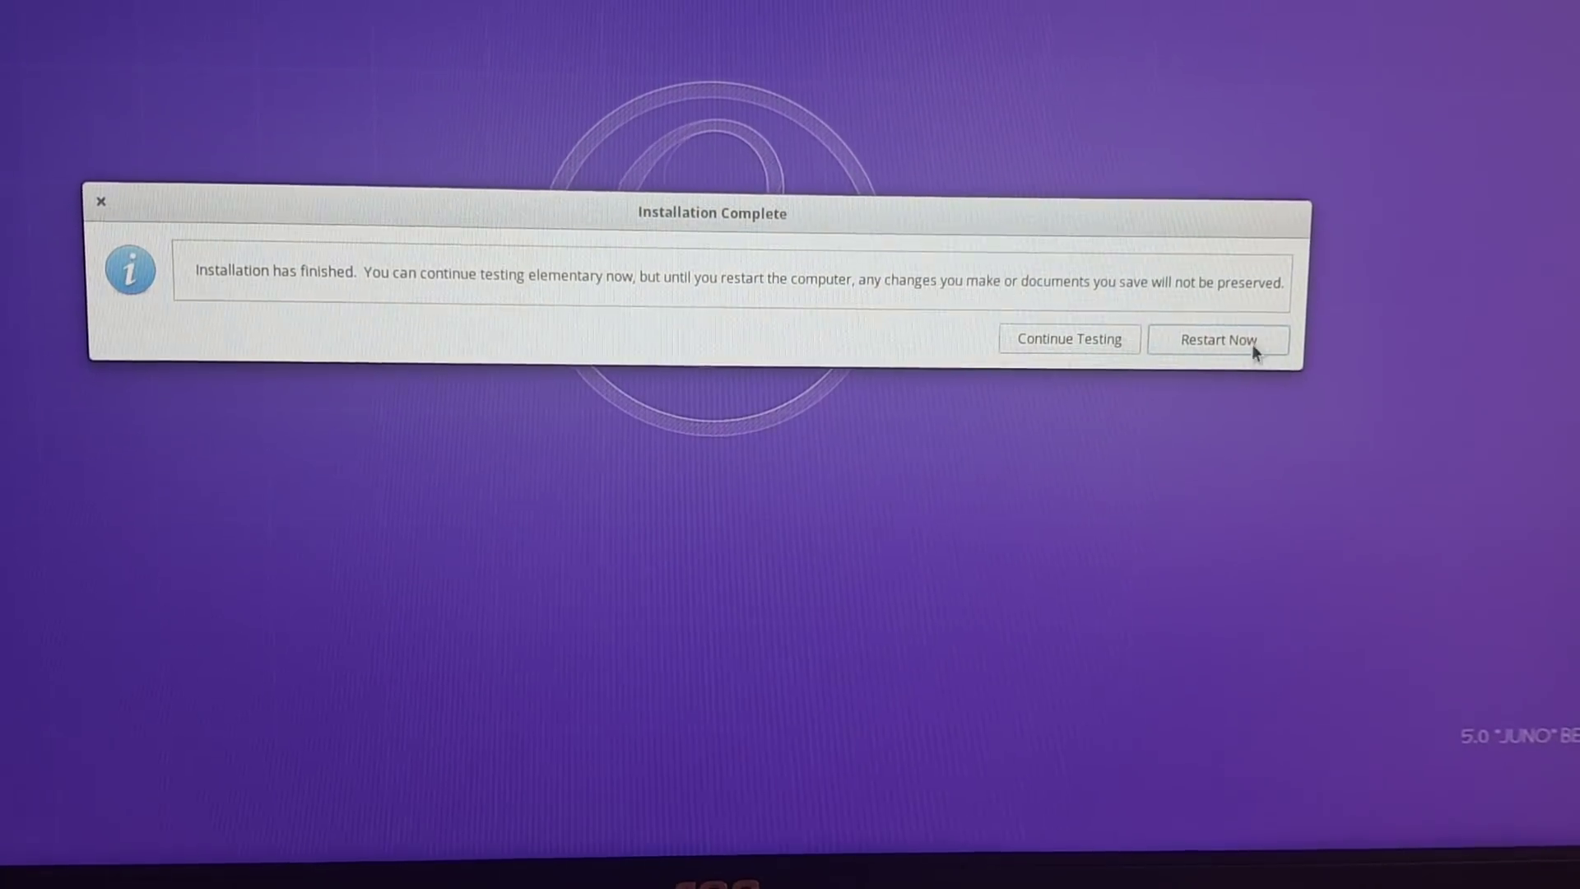
# Restart and boot the top 'elementary' entry from the GRUB menu
pyautogui.click(1251, 343)
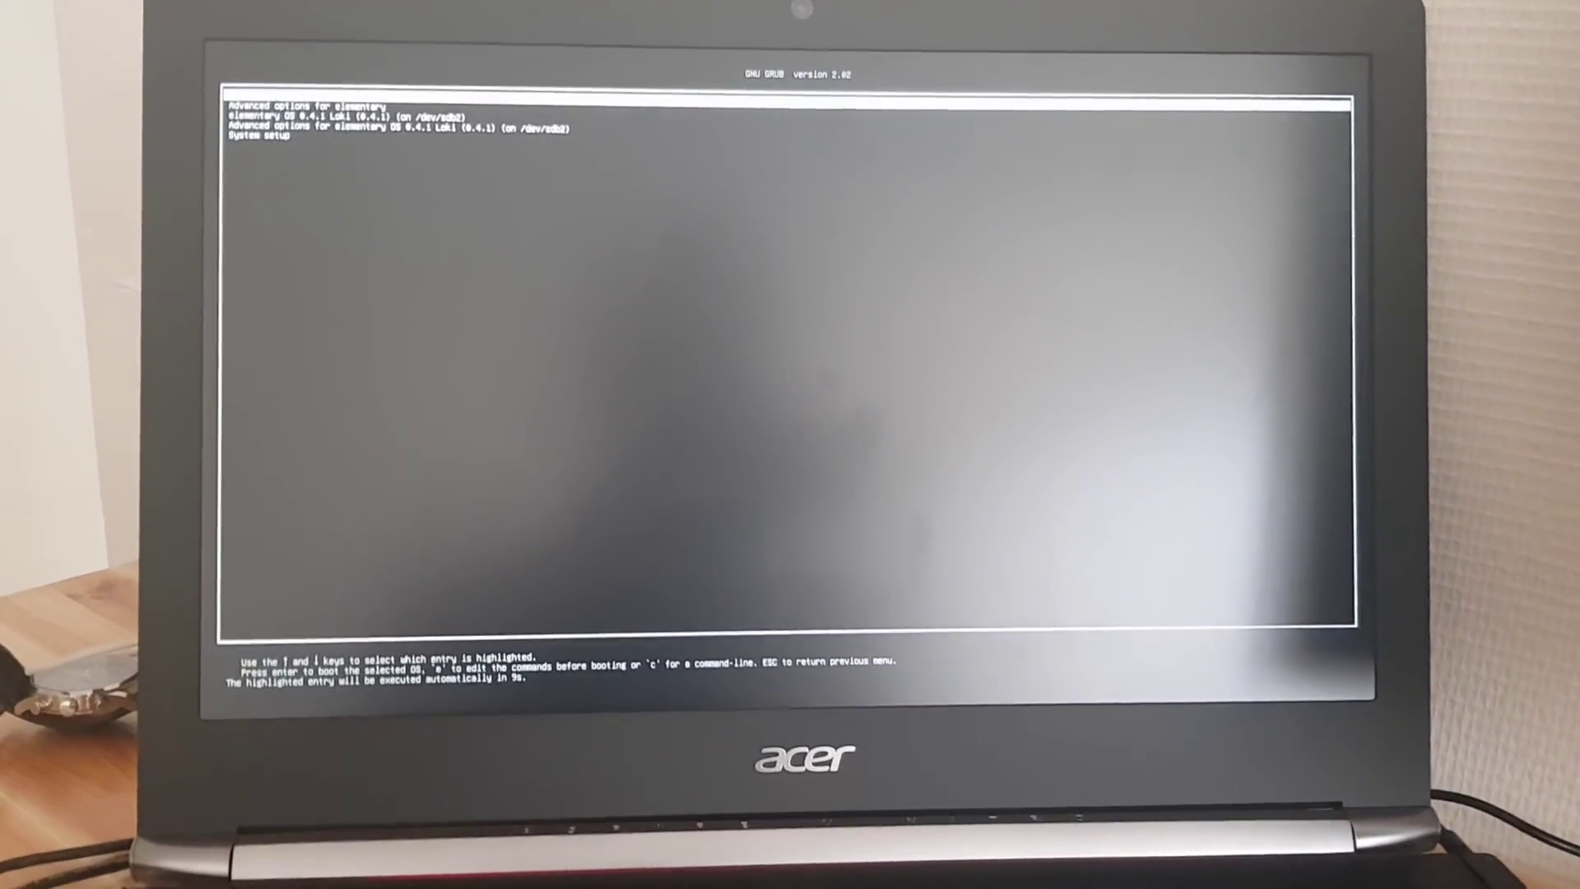
pyautogui.press('Down')
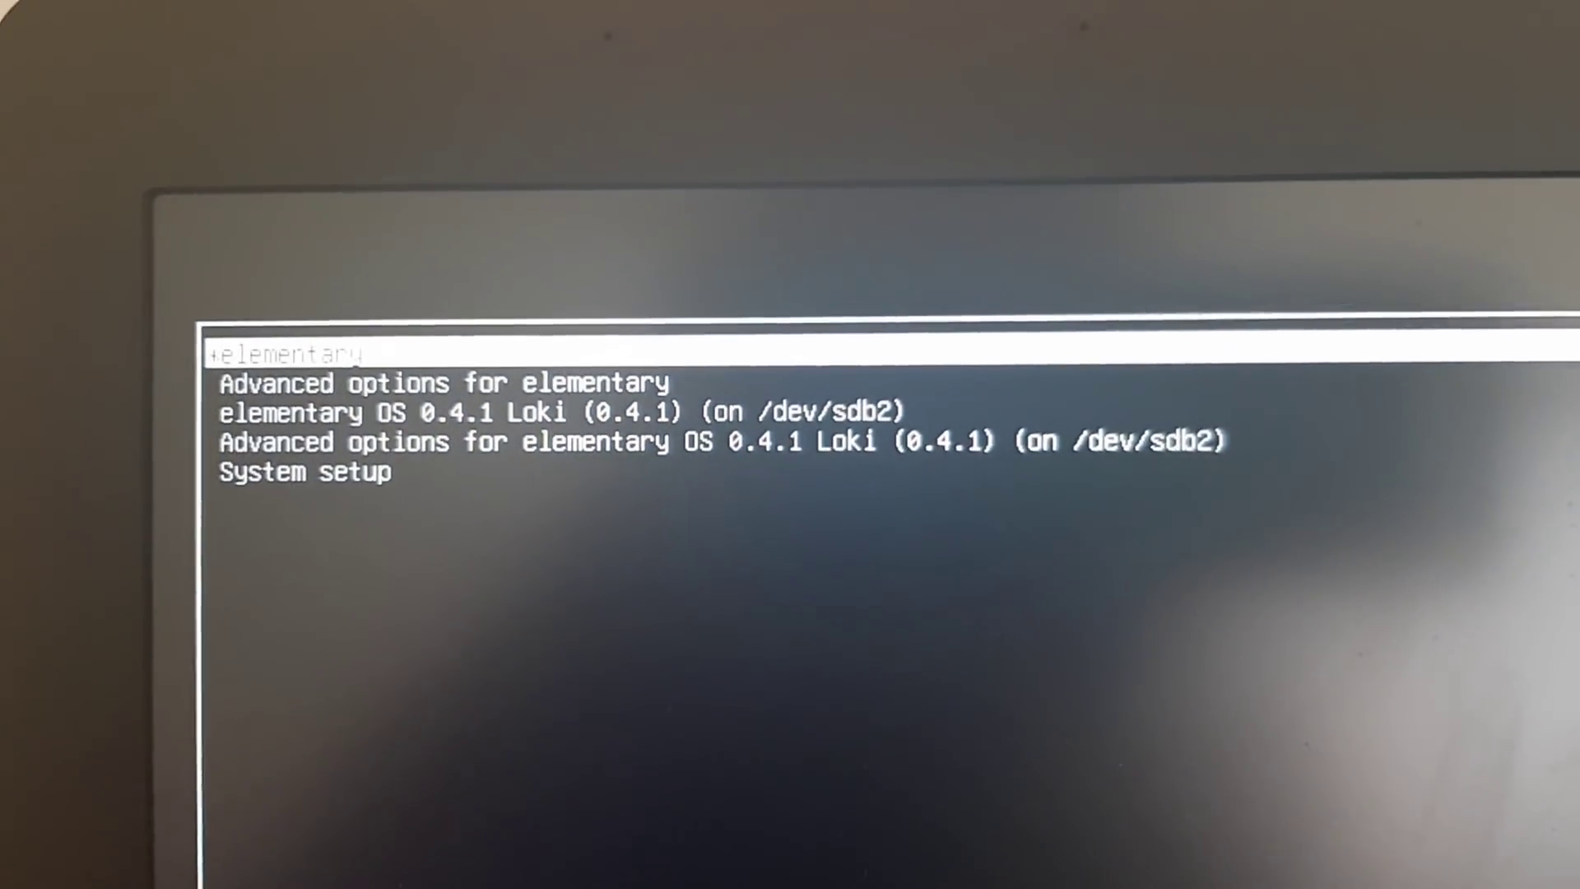
pyautogui.press('Down')
pyautogui.press('Up')
pyautogui.press('Up')
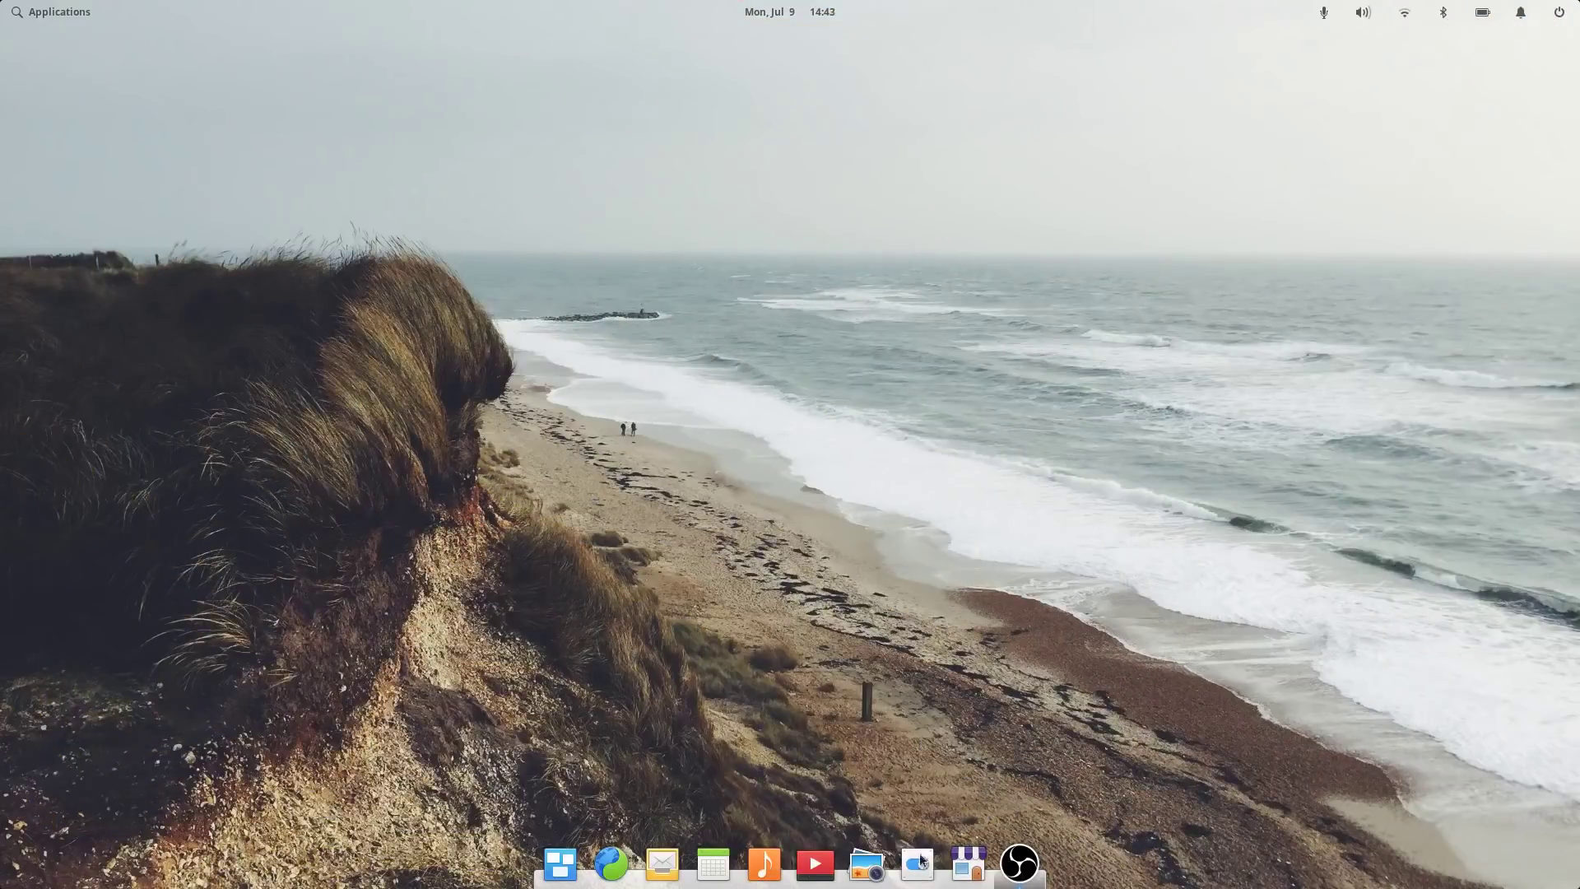
# Confirm About shows elementary OS 5.0 Juno, return to All Settings, and open the launcher
pyautogui.click(915, 863)
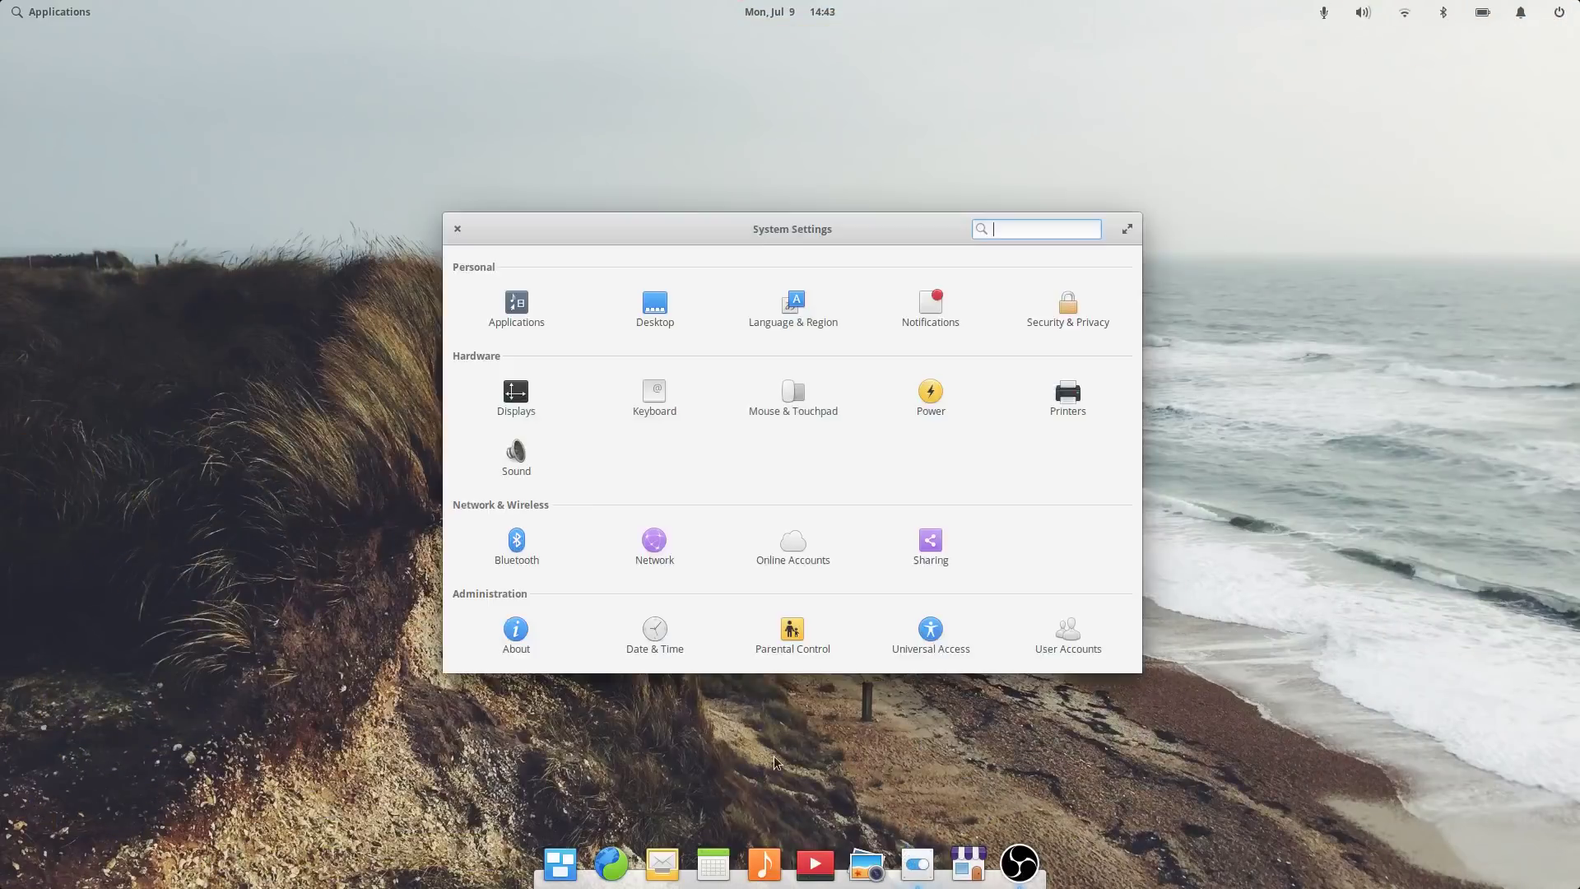
pyautogui.click(519, 633)
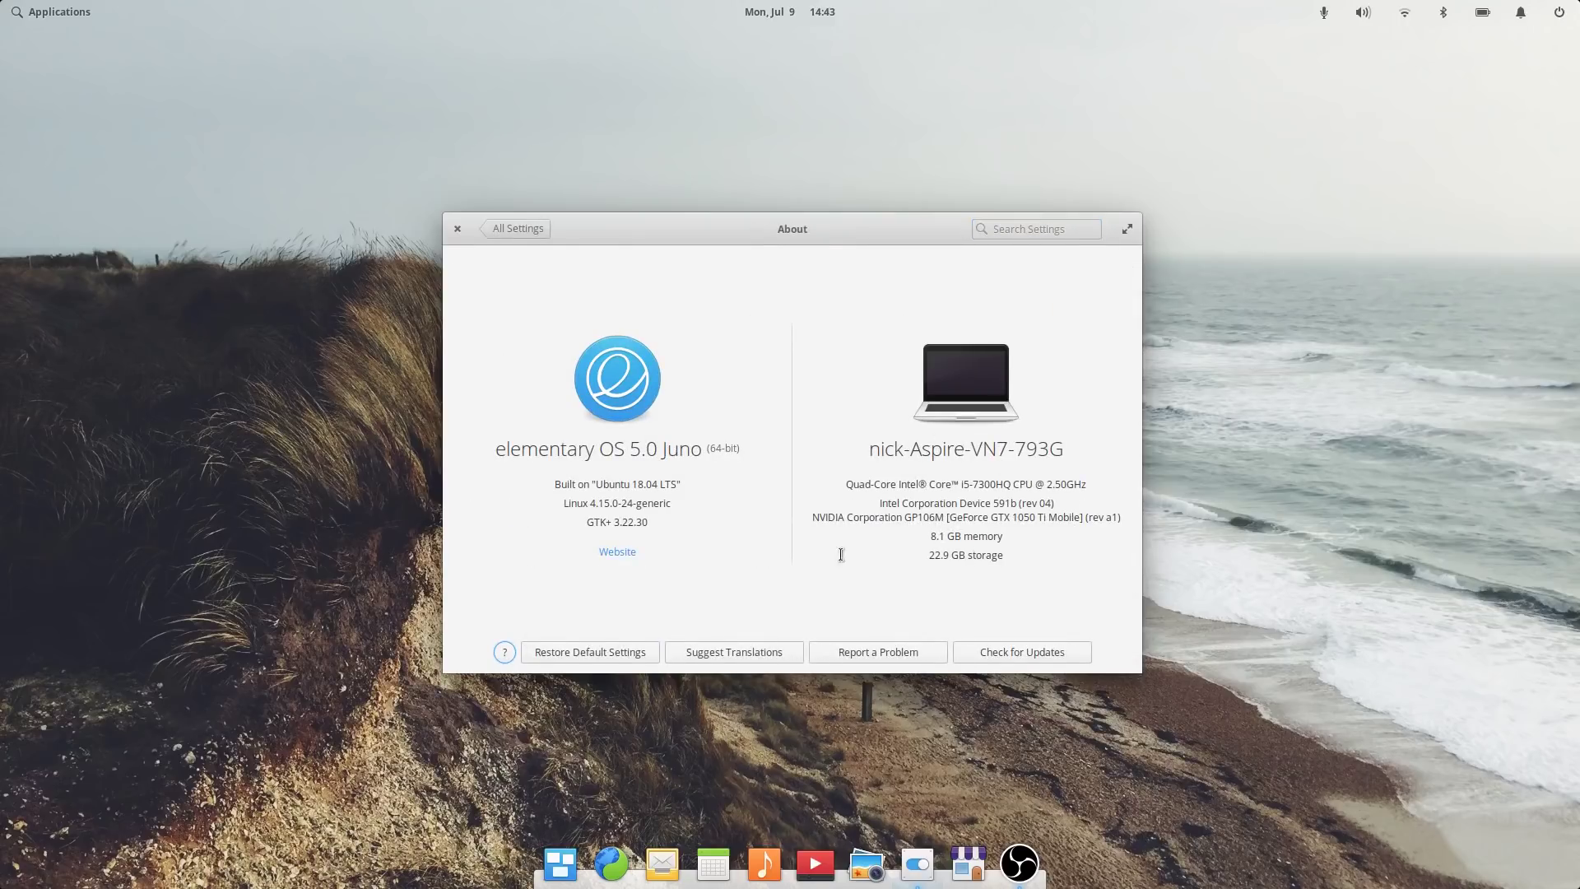
pyautogui.moveTo(491, 452); pyautogui.dragTo(713, 451)
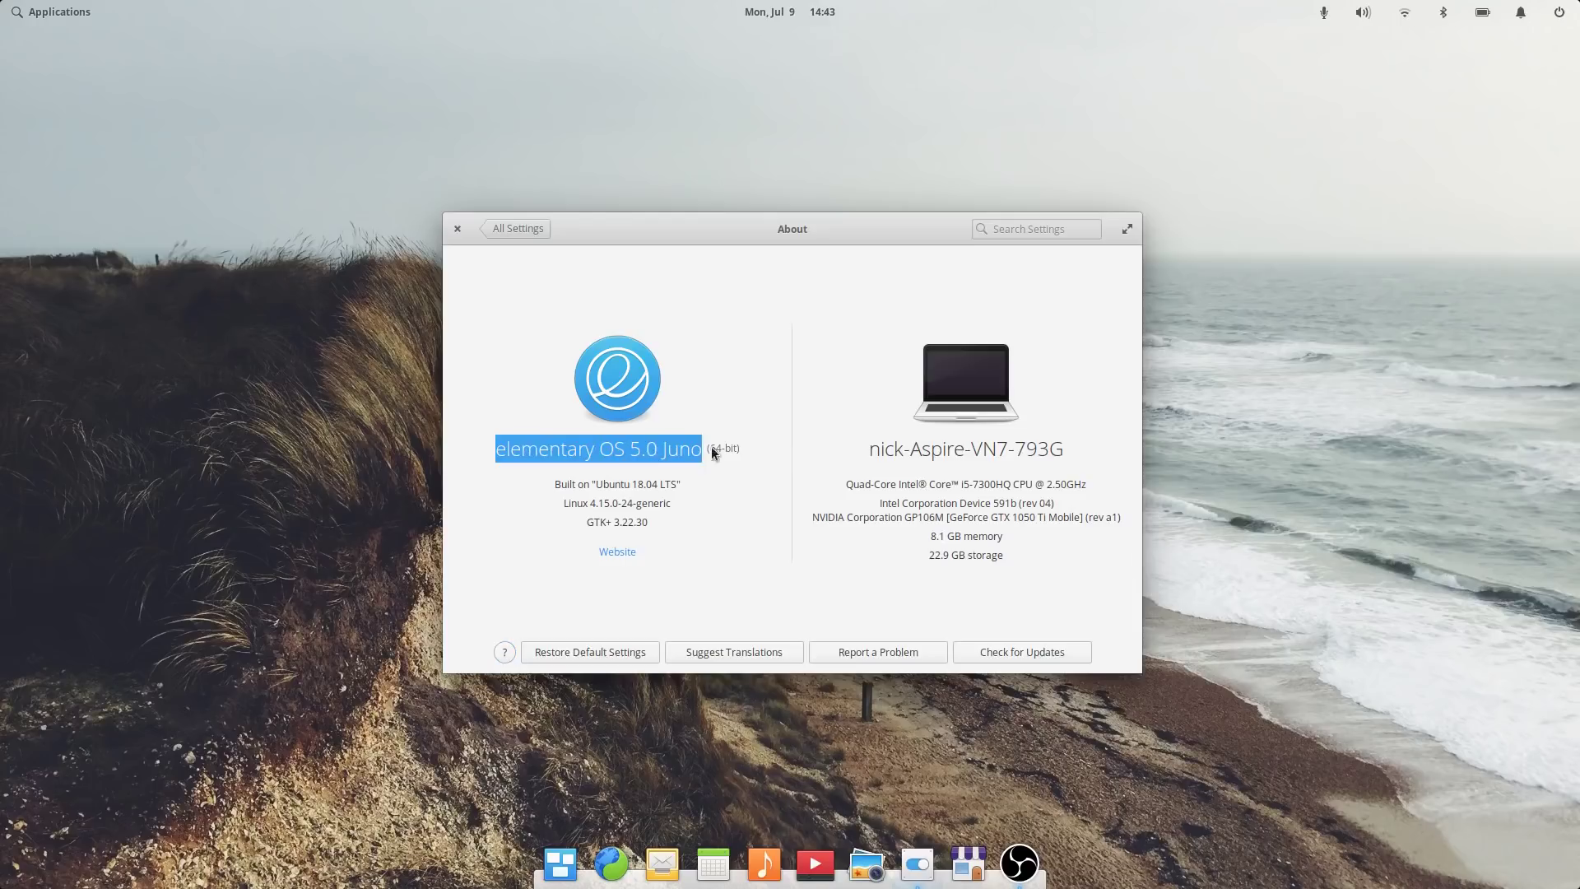
pyautogui.click(528, 233)
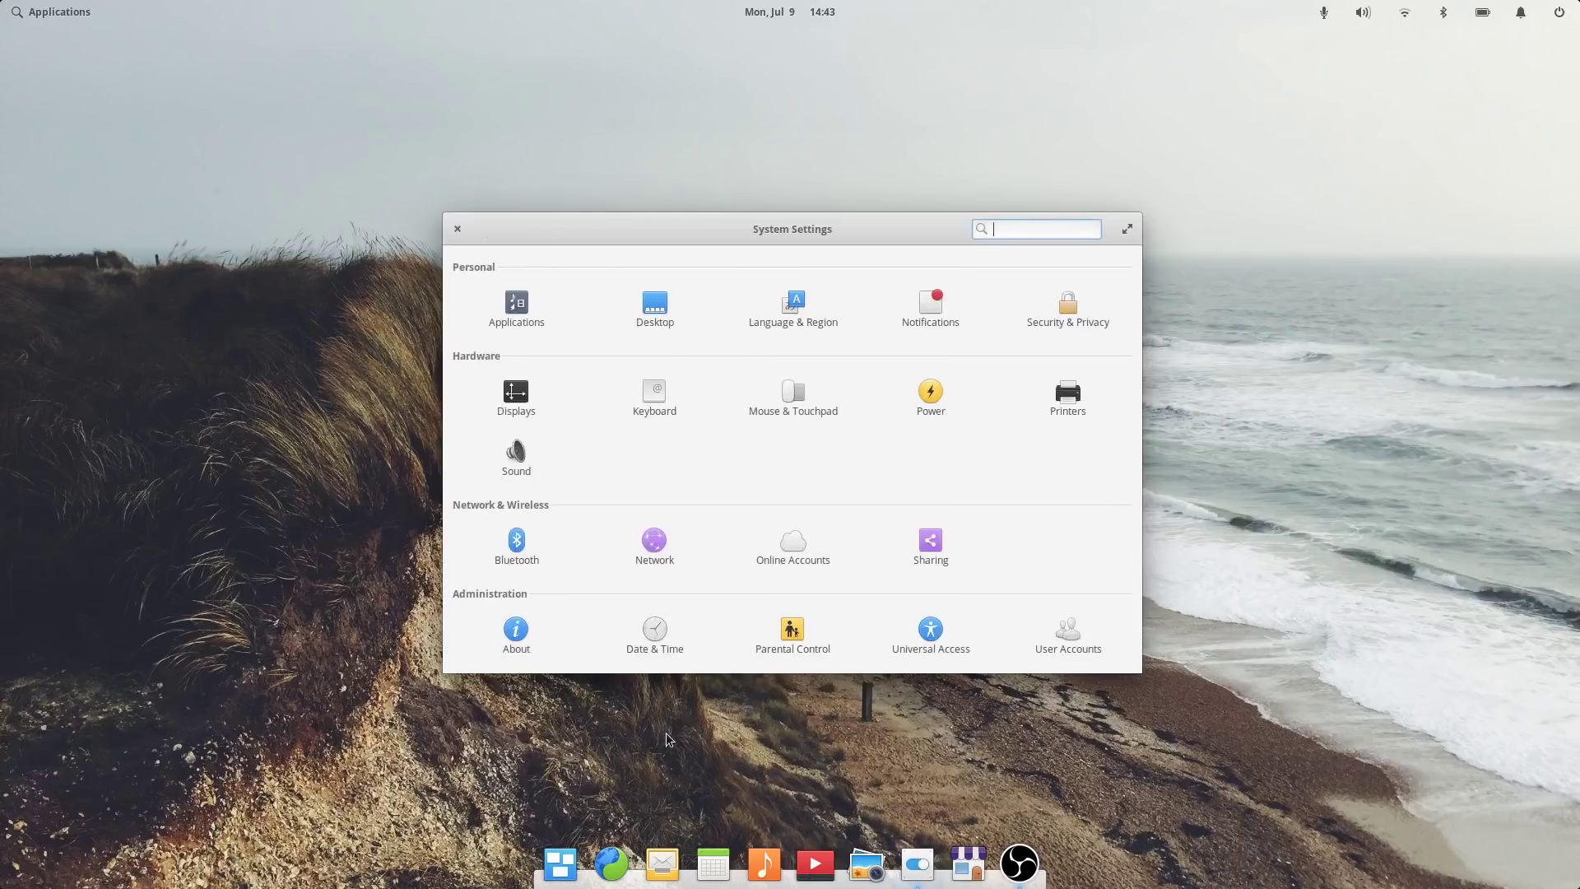
pyautogui.press('super')
# Launch Files via 'files', browse File System then Home, and refocus System Settings
pyautogui.write('files')
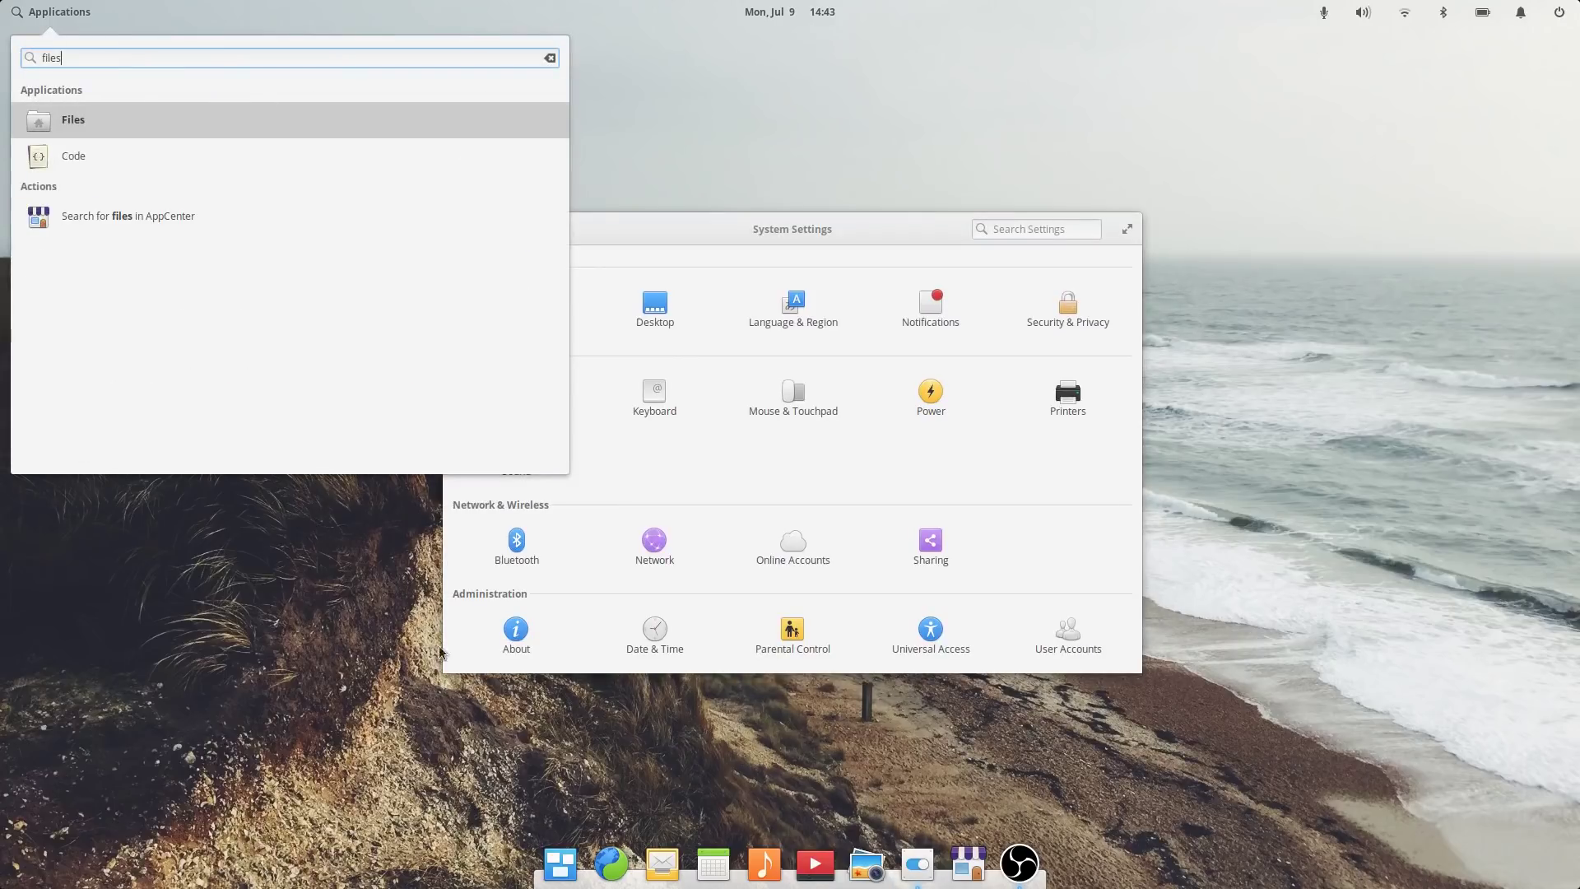
pyautogui.click(195, 131)
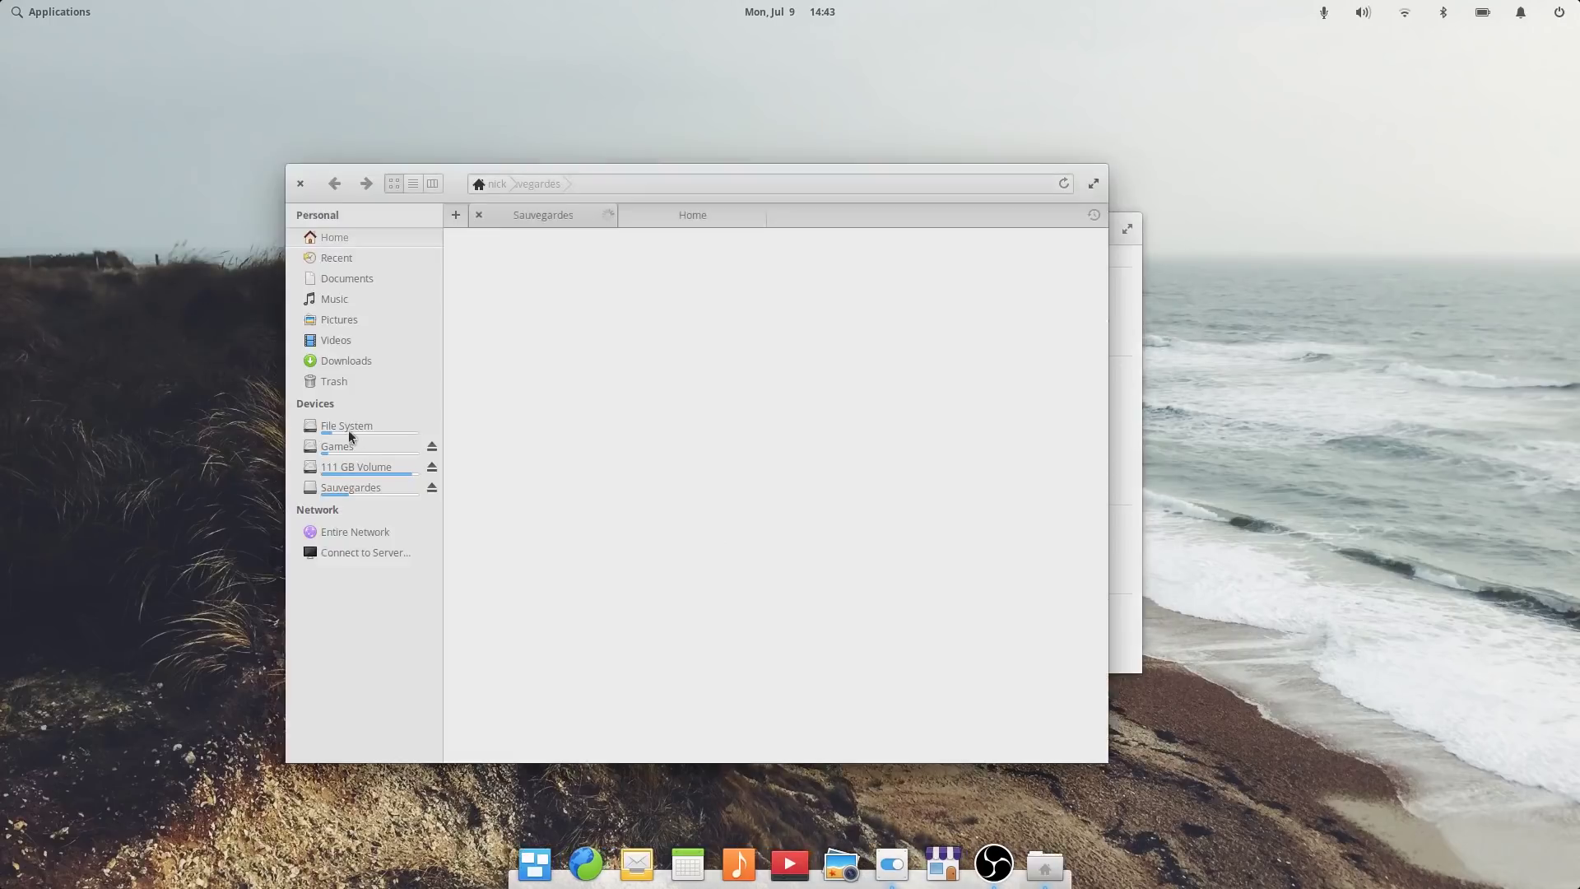
pyautogui.click(376, 429)
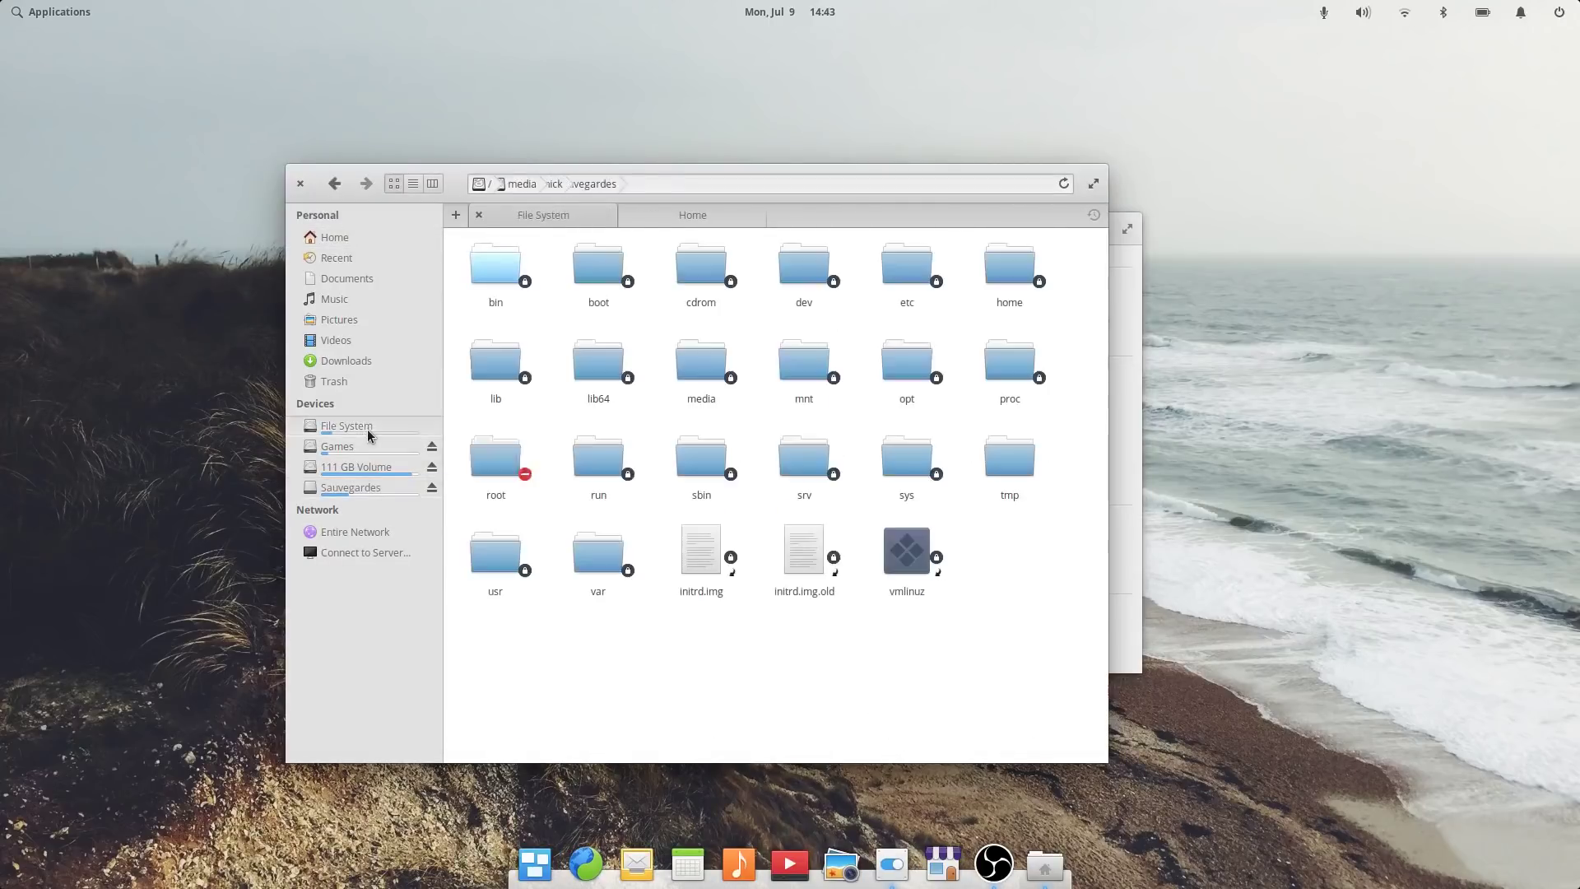
pyautogui.click(345, 240)
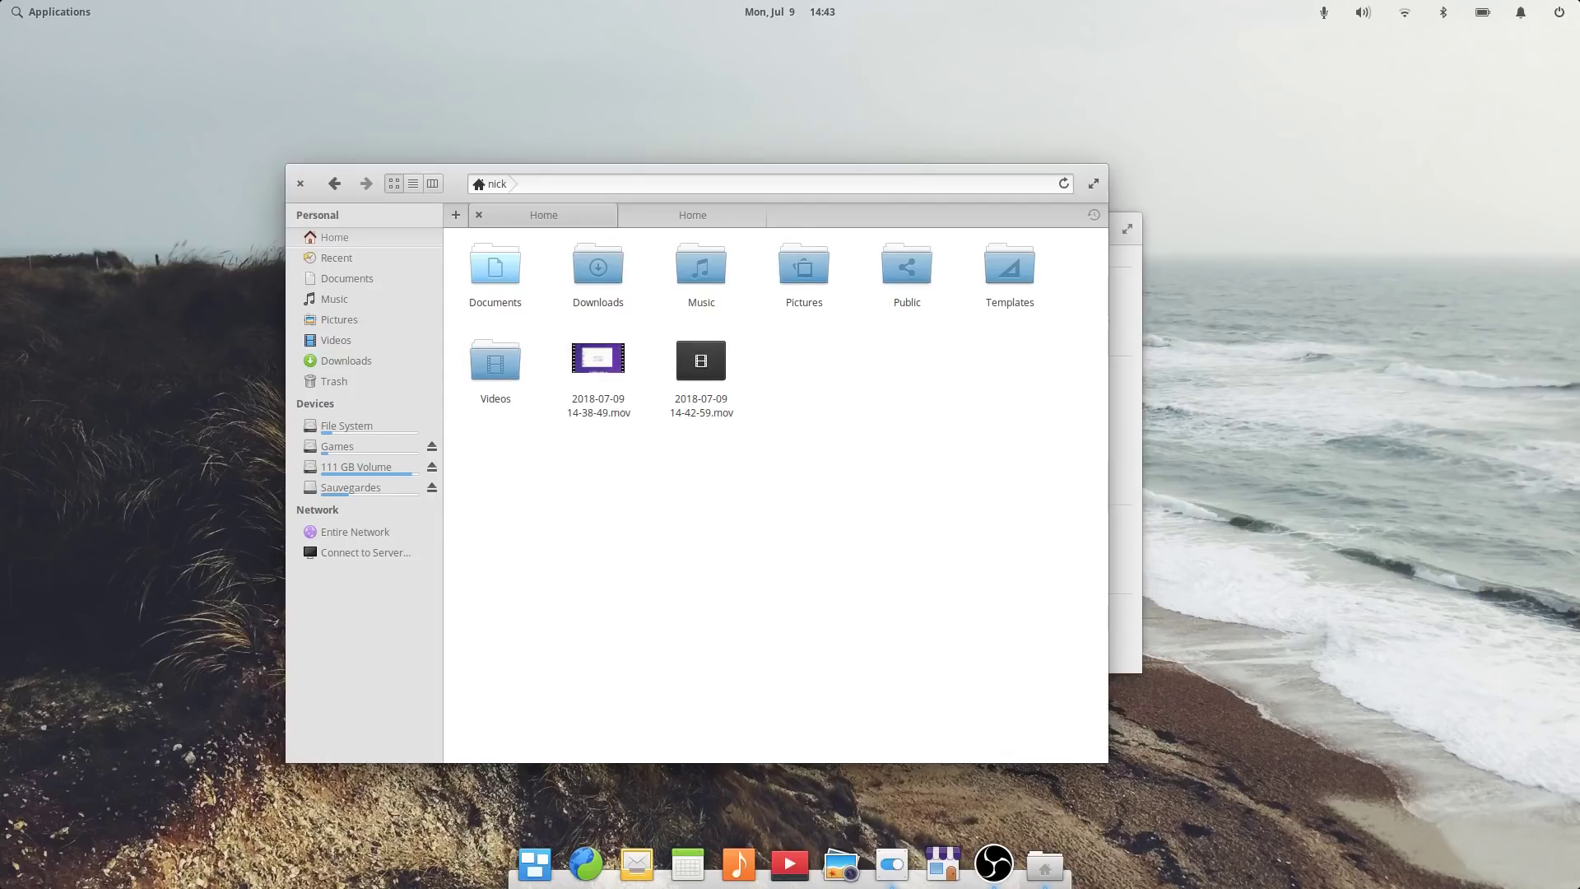
pyautogui.click(891, 864)
# Open Report a Problem from the About page and browse the Default Apps components
pyautogui.click(516, 633)
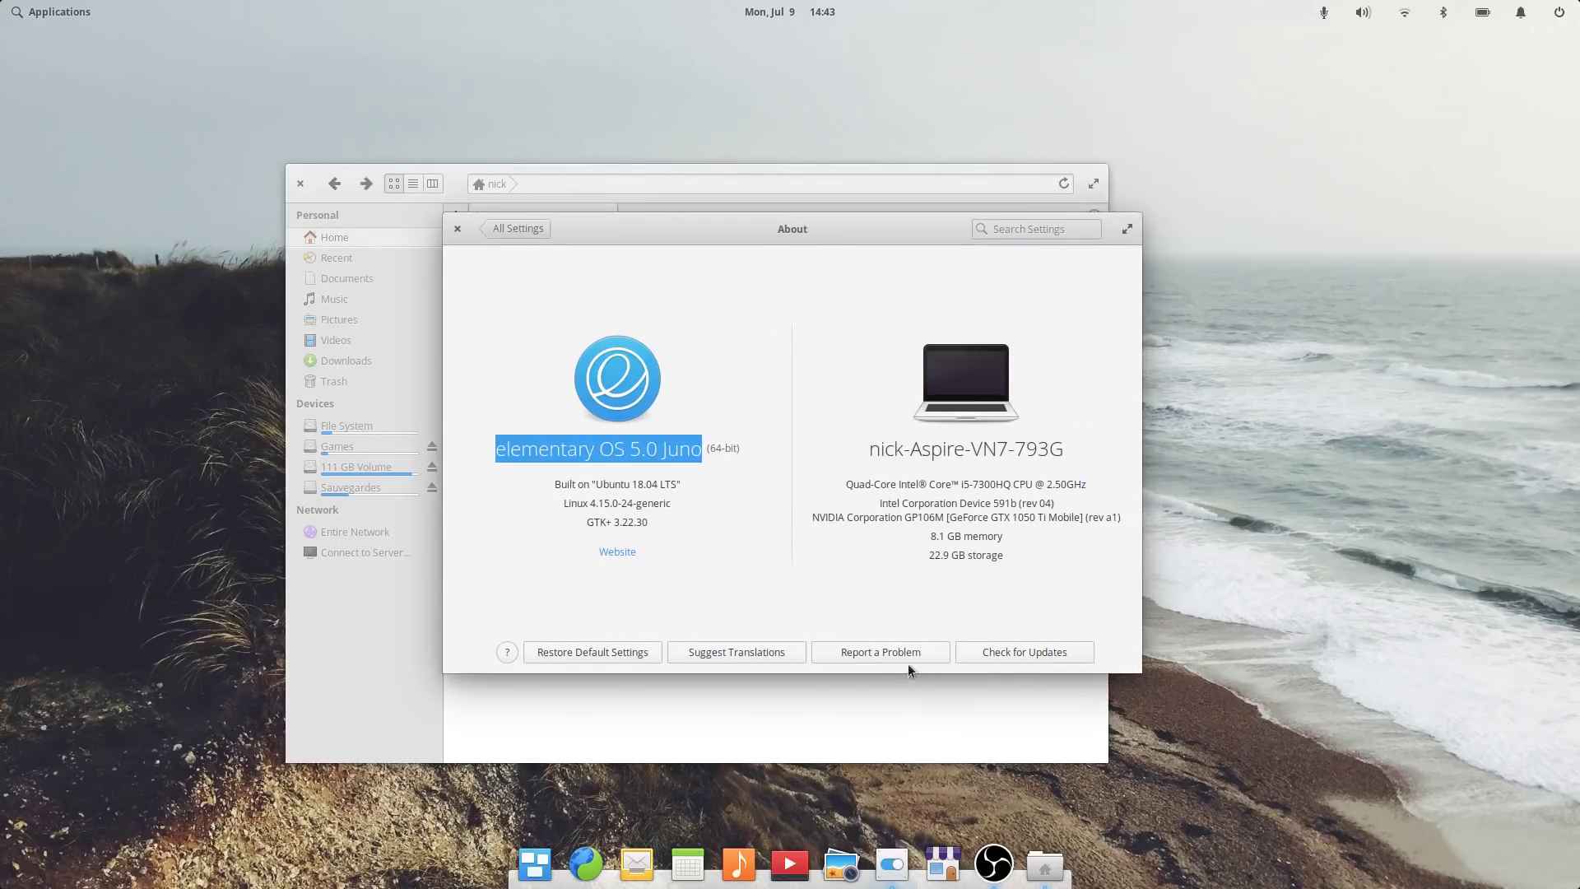
pyautogui.click(887, 655)
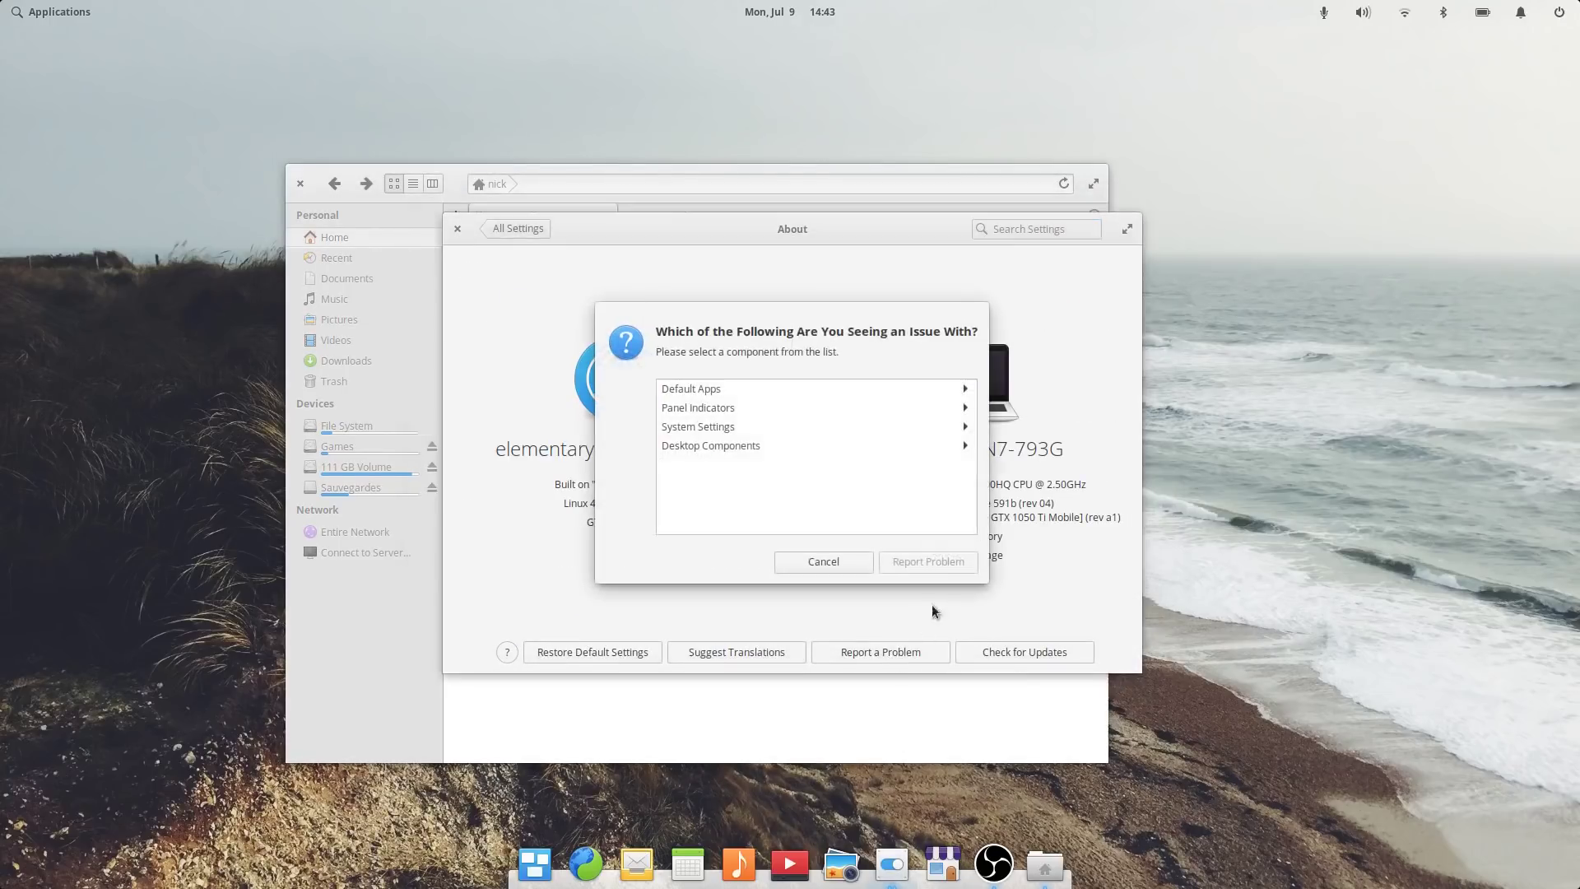
pyautogui.click(704, 390)
pyautogui.scroll(-3, 708, 452)
pyautogui.scroll(2, 707, 453)
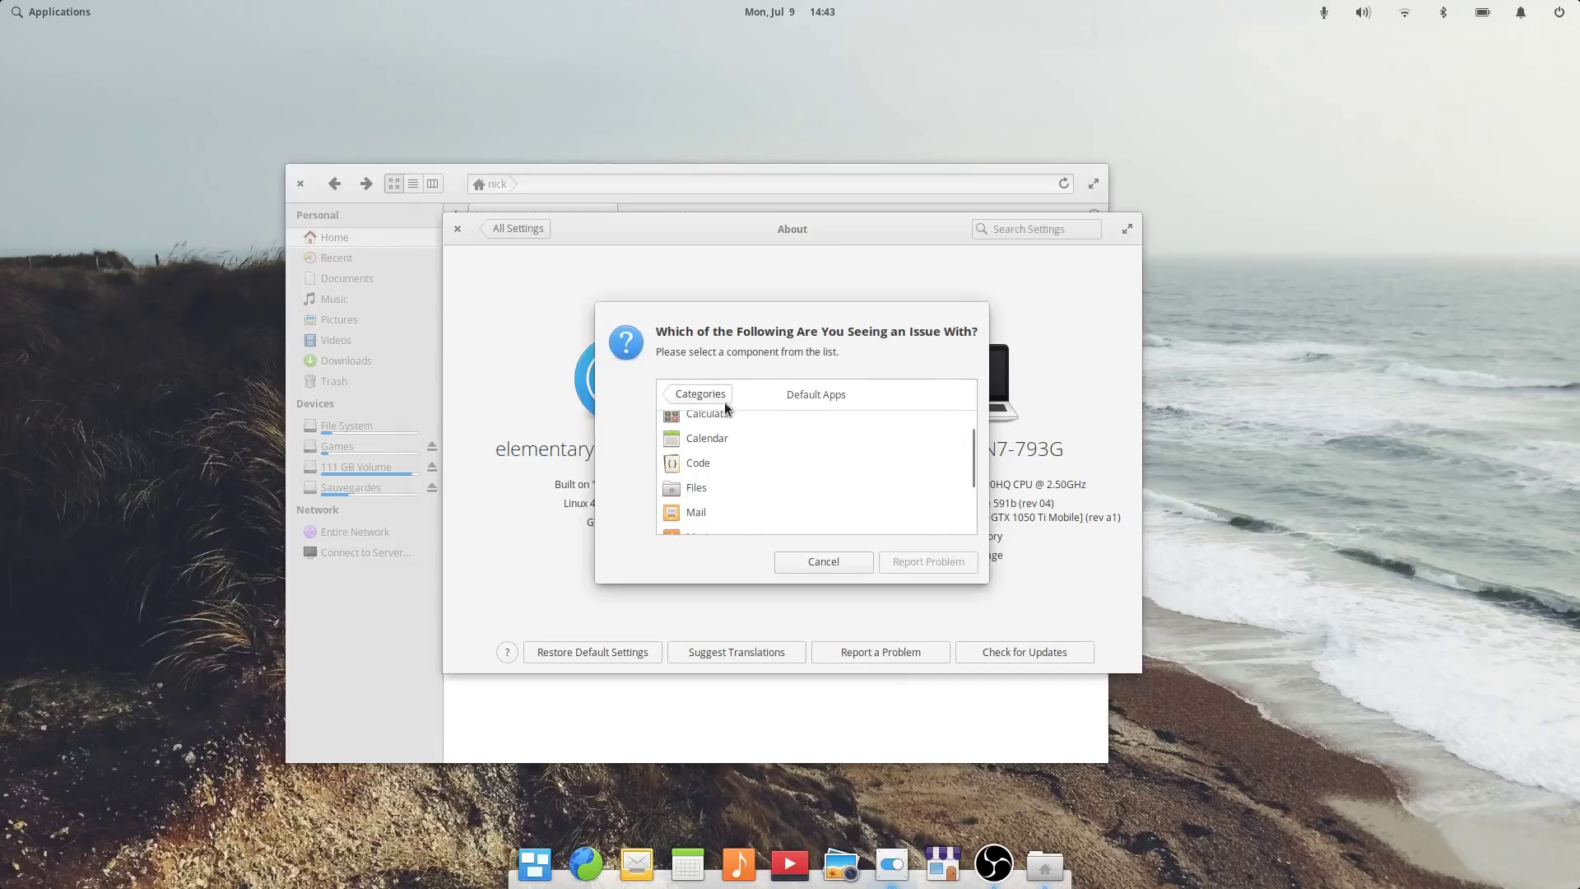
pyautogui.click(705, 394)
# Browse the Panel Indicators components, then show the battery percentage in the panel
pyautogui.click(713, 407)
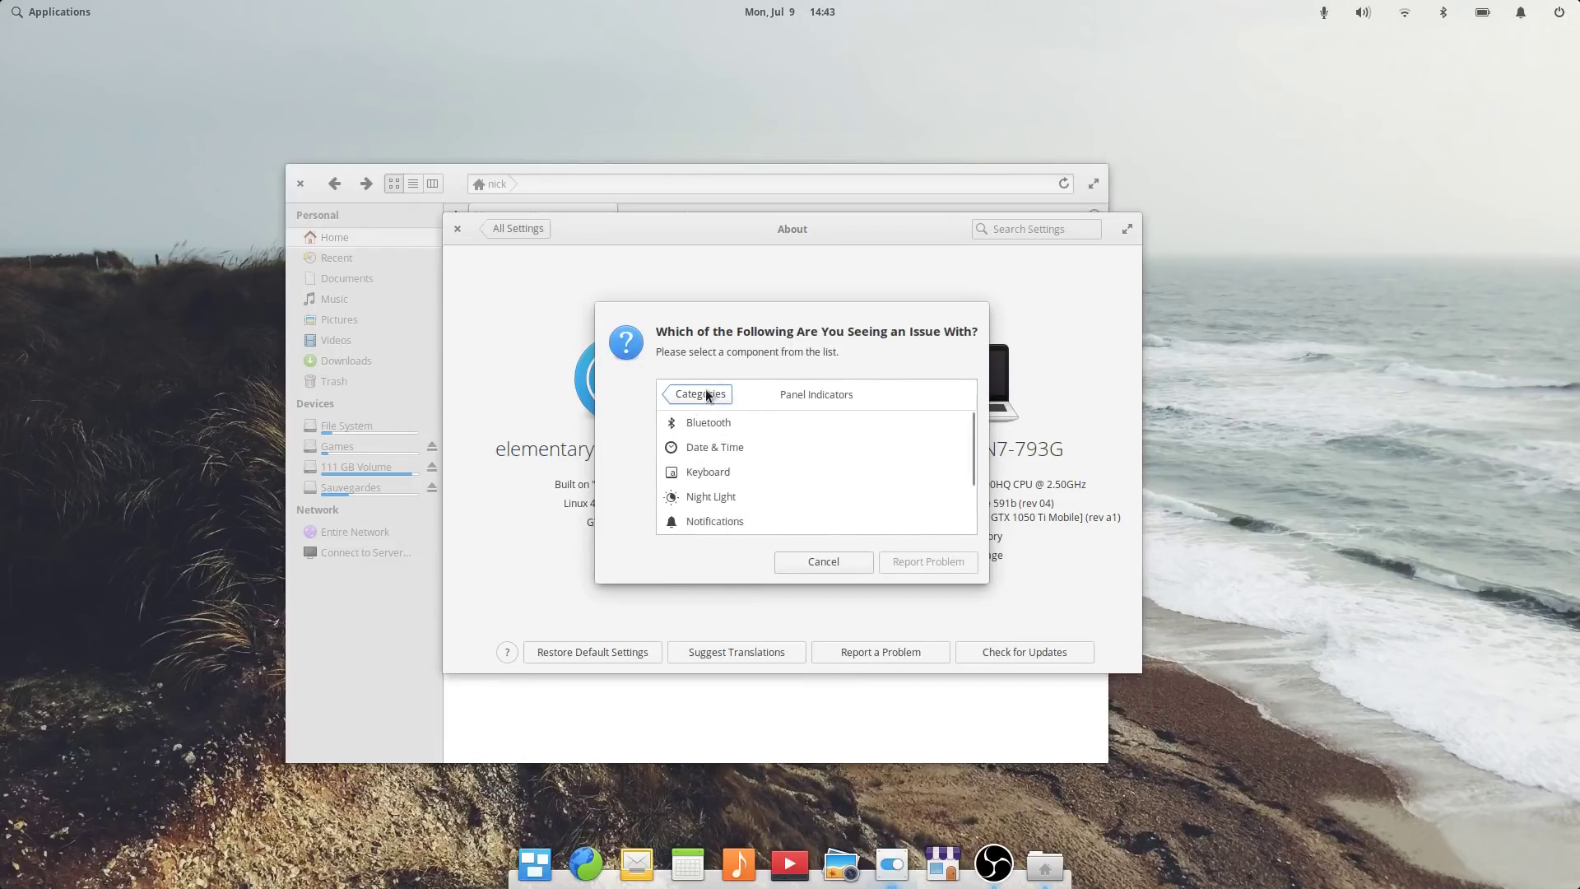
pyautogui.scroll(-2, 740, 444)
pyautogui.click(707, 396)
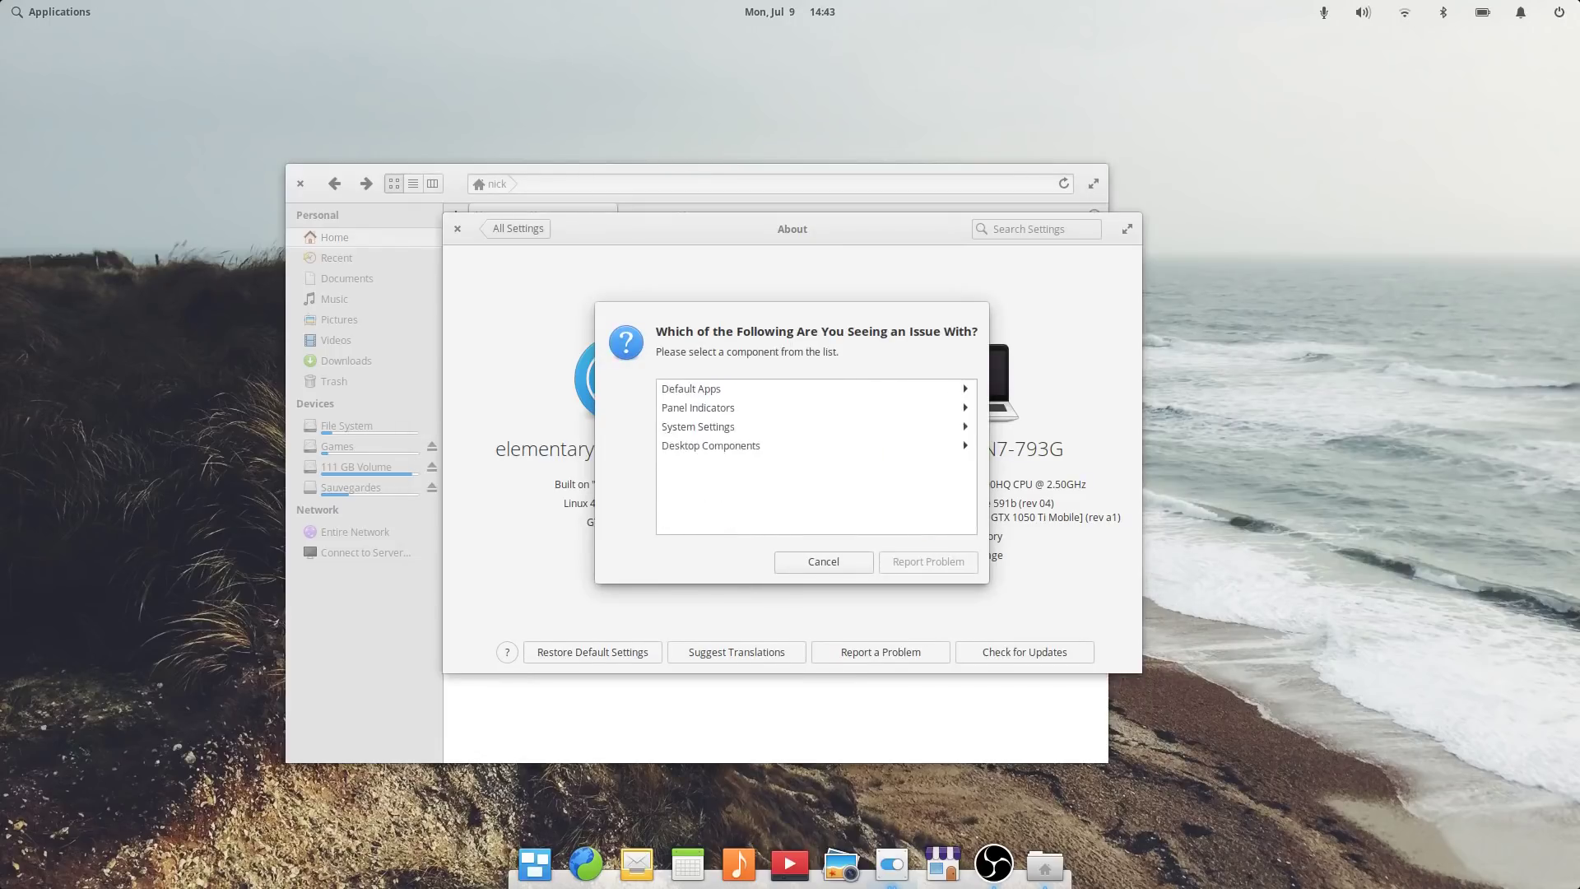
pyautogui.middleClick(1475, 14)
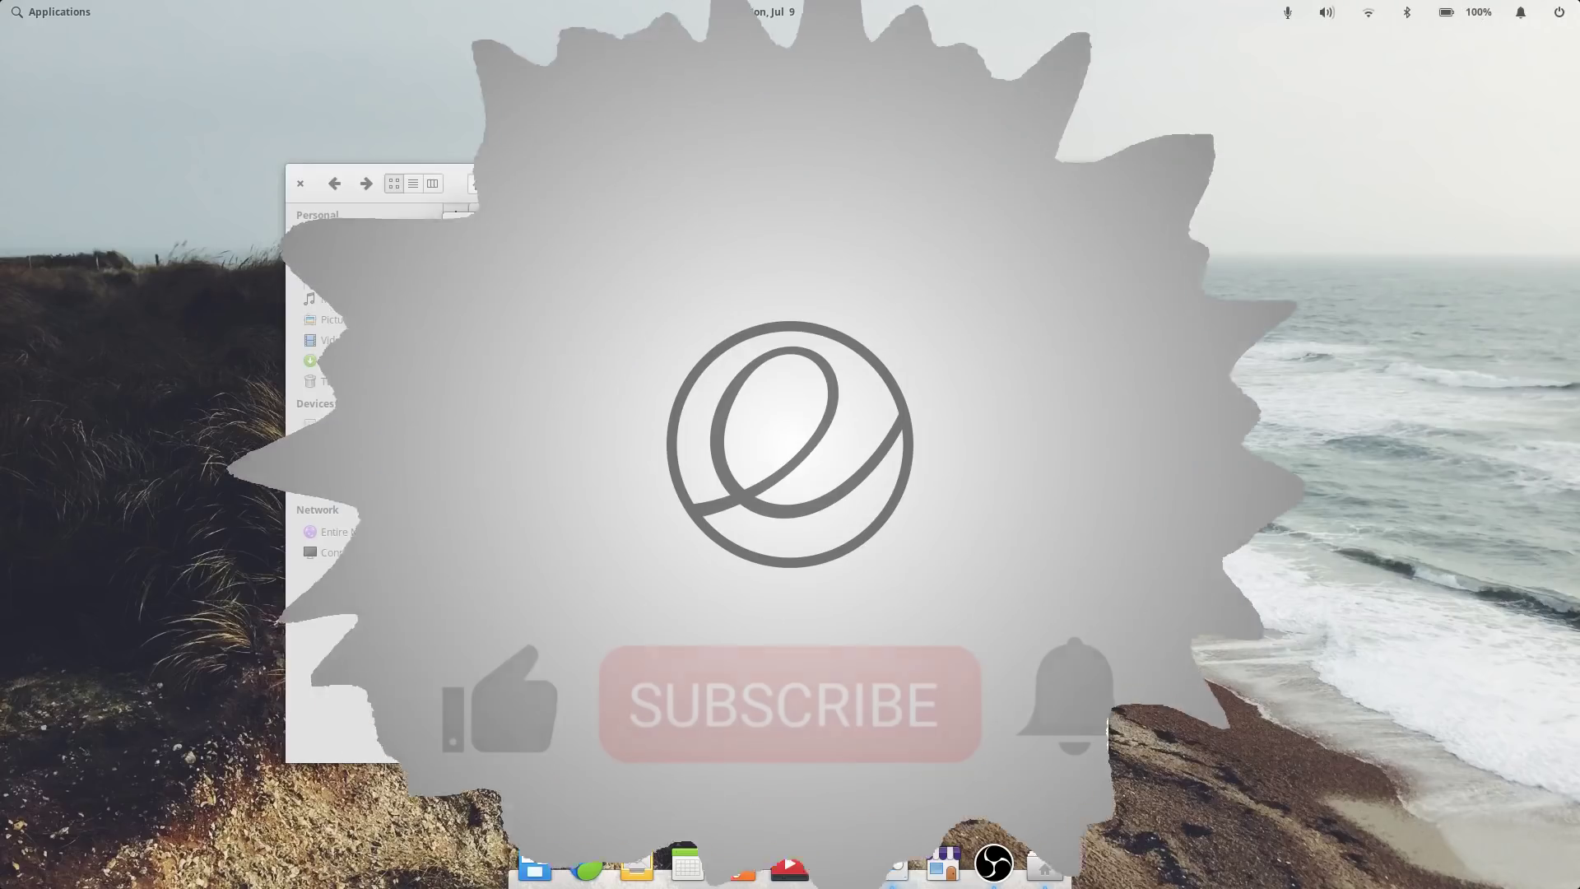